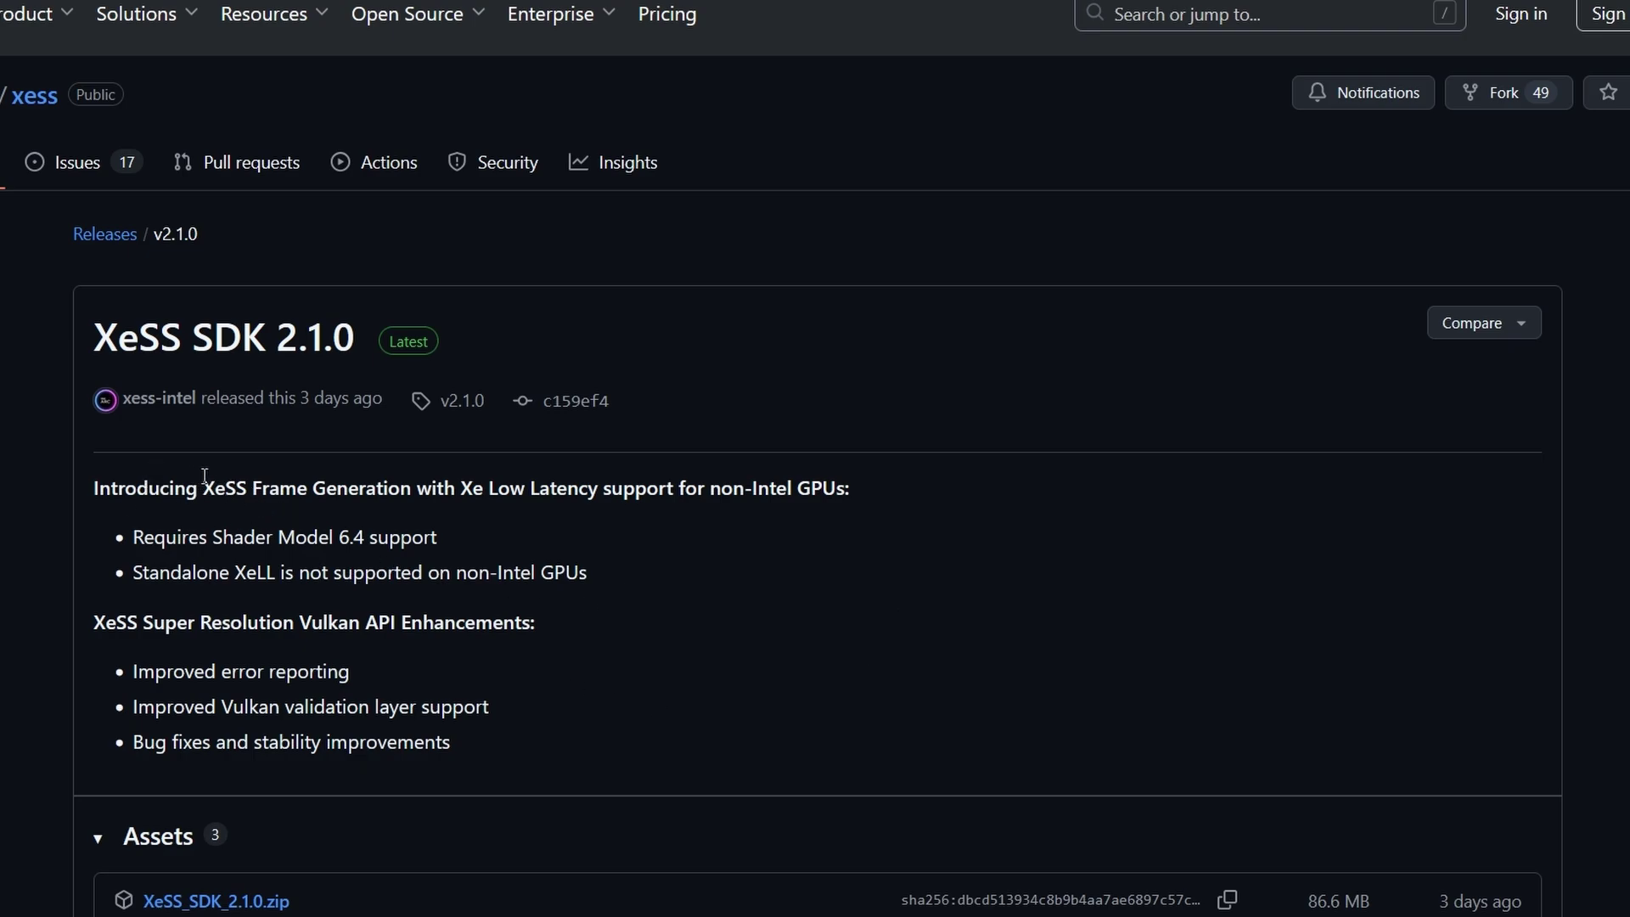
Highlight the 'XeSS Frame Generation' heading text on the XeSS SDK 2.1.0 release page.
{"action": "mouse_move", "coordinate": [204, 480]}
{"action": "left_mouse_down"}
{"action": "mouse_move", "coordinate": [420, 485]}
{"action": "mouse_move", "coordinate": [405, 486]}
{"action": "left_mouse_up"}
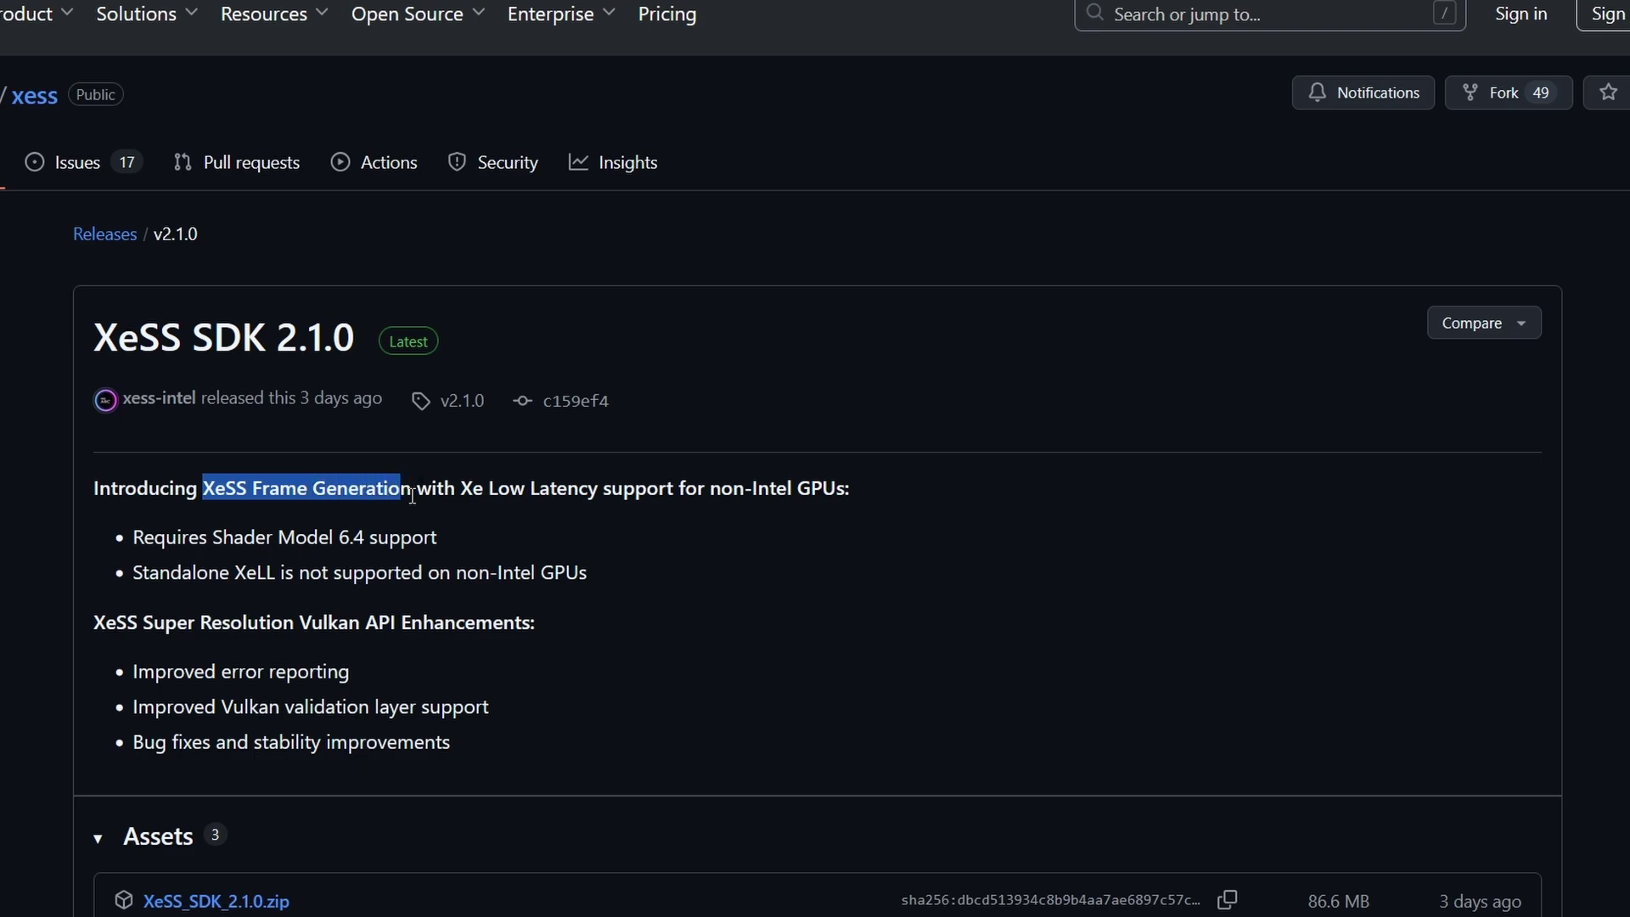
{"action": "left_click", "coordinate": [409, 510]}
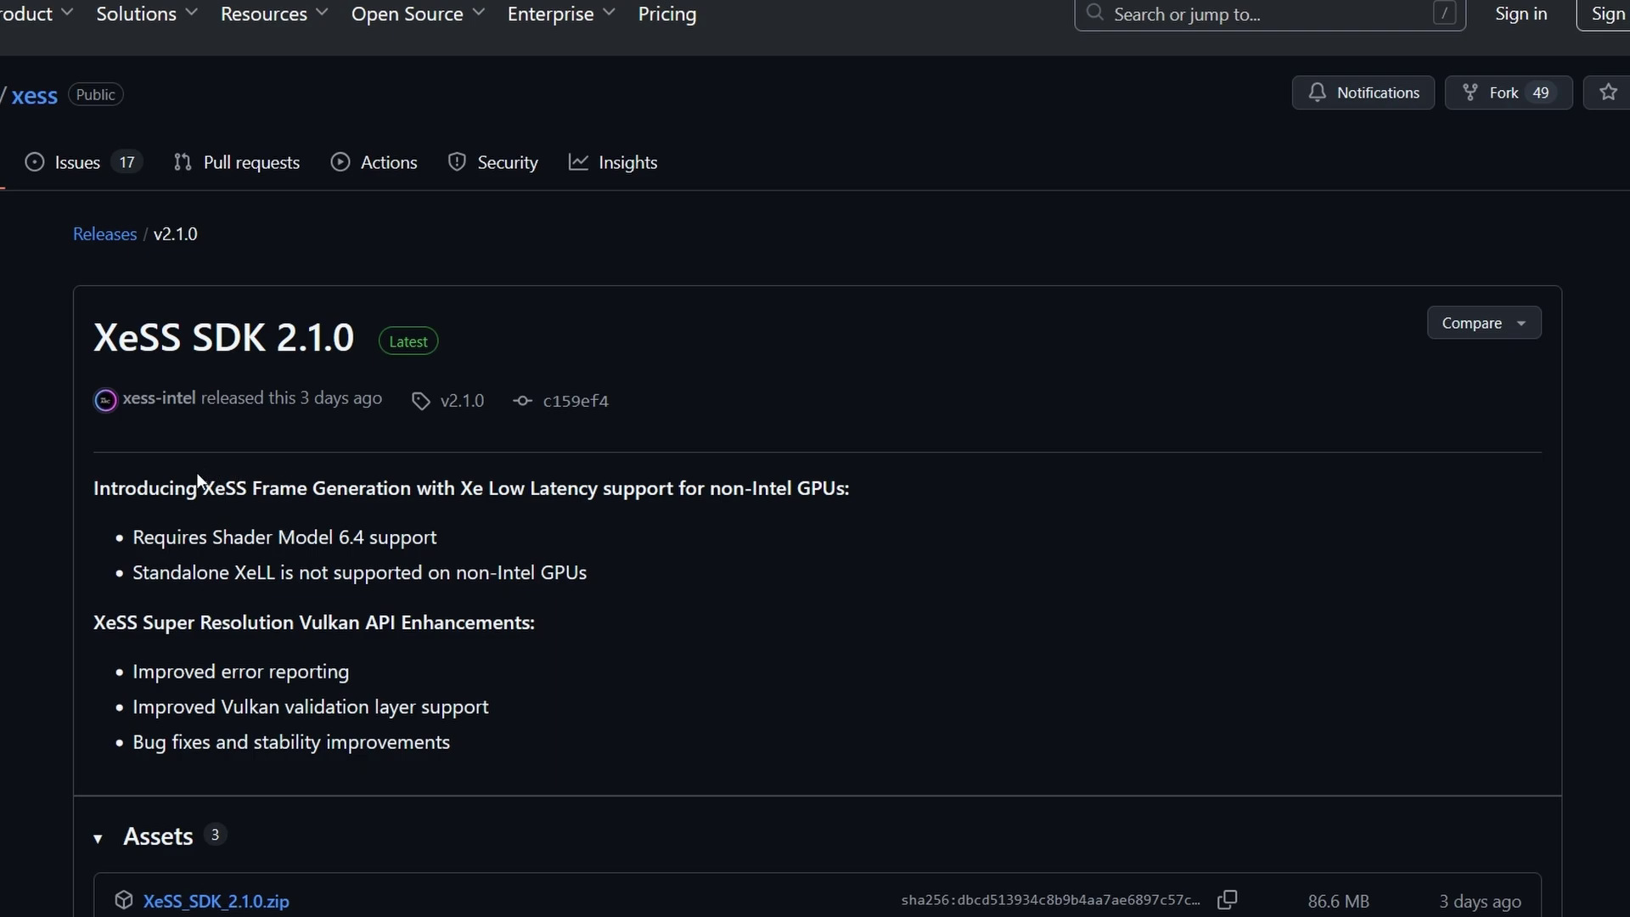
{"action": "left_click_drag", "start_coordinate": [200, 489], "coordinate": [264, 489]}
{"action": "left_click", "coordinate": [244, 527]}
{"action": "scroll", "coordinate": [719, 554], "scroll_direction": "down", "scroll_amount": 1}
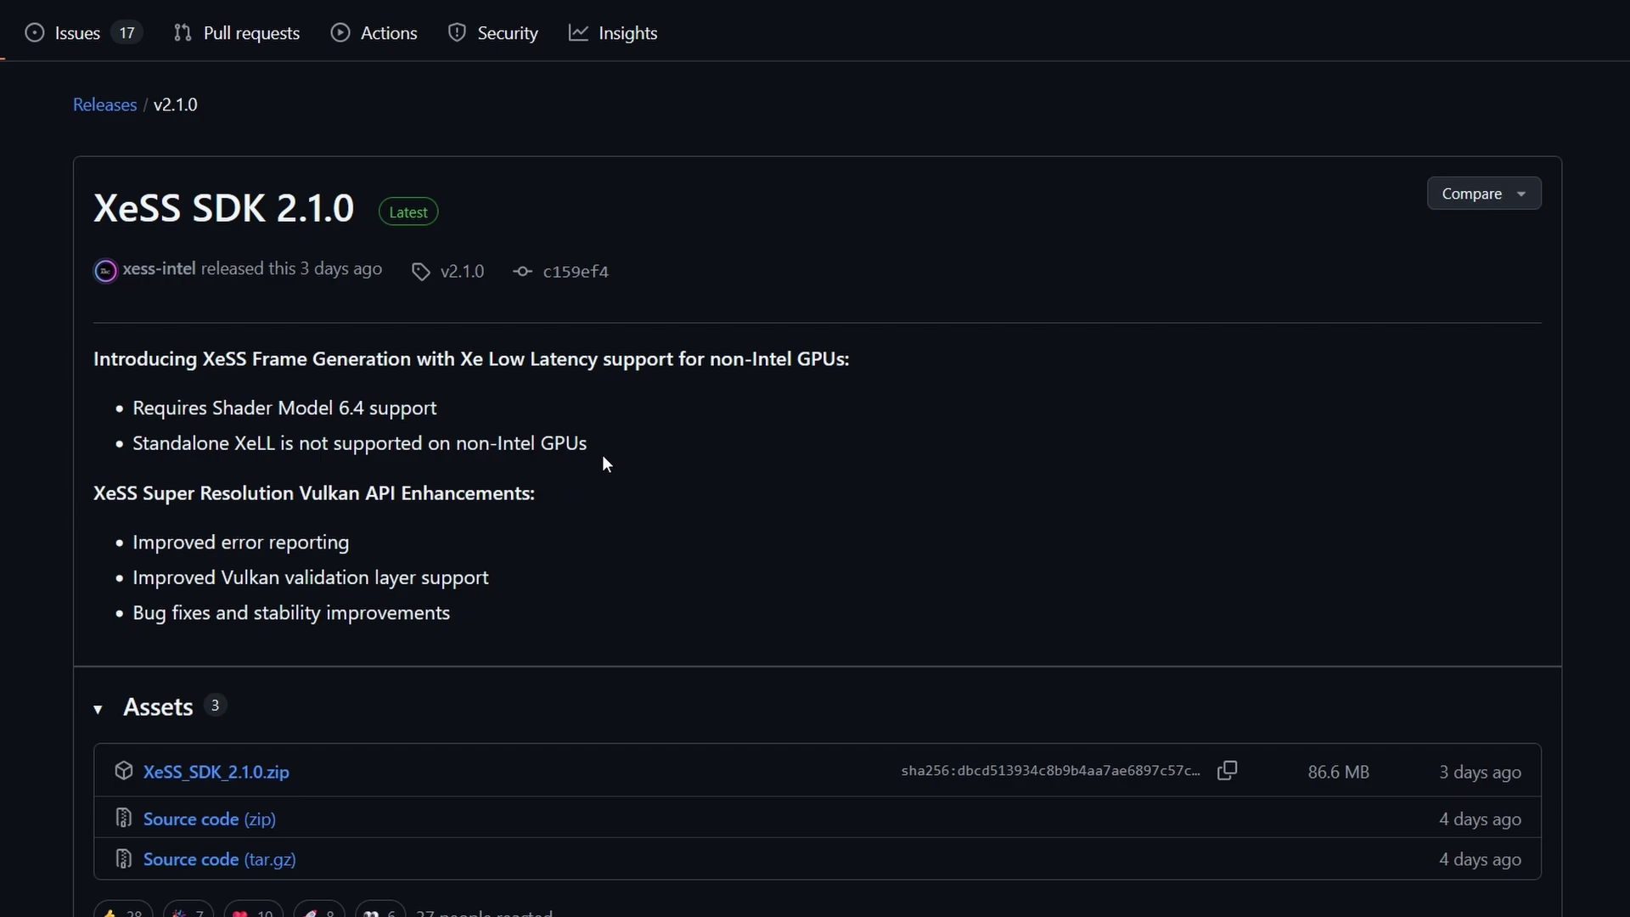
{"action": "scroll", "coordinate": [581, 483], "scroll_direction": "down", "scroll_amount": 2}
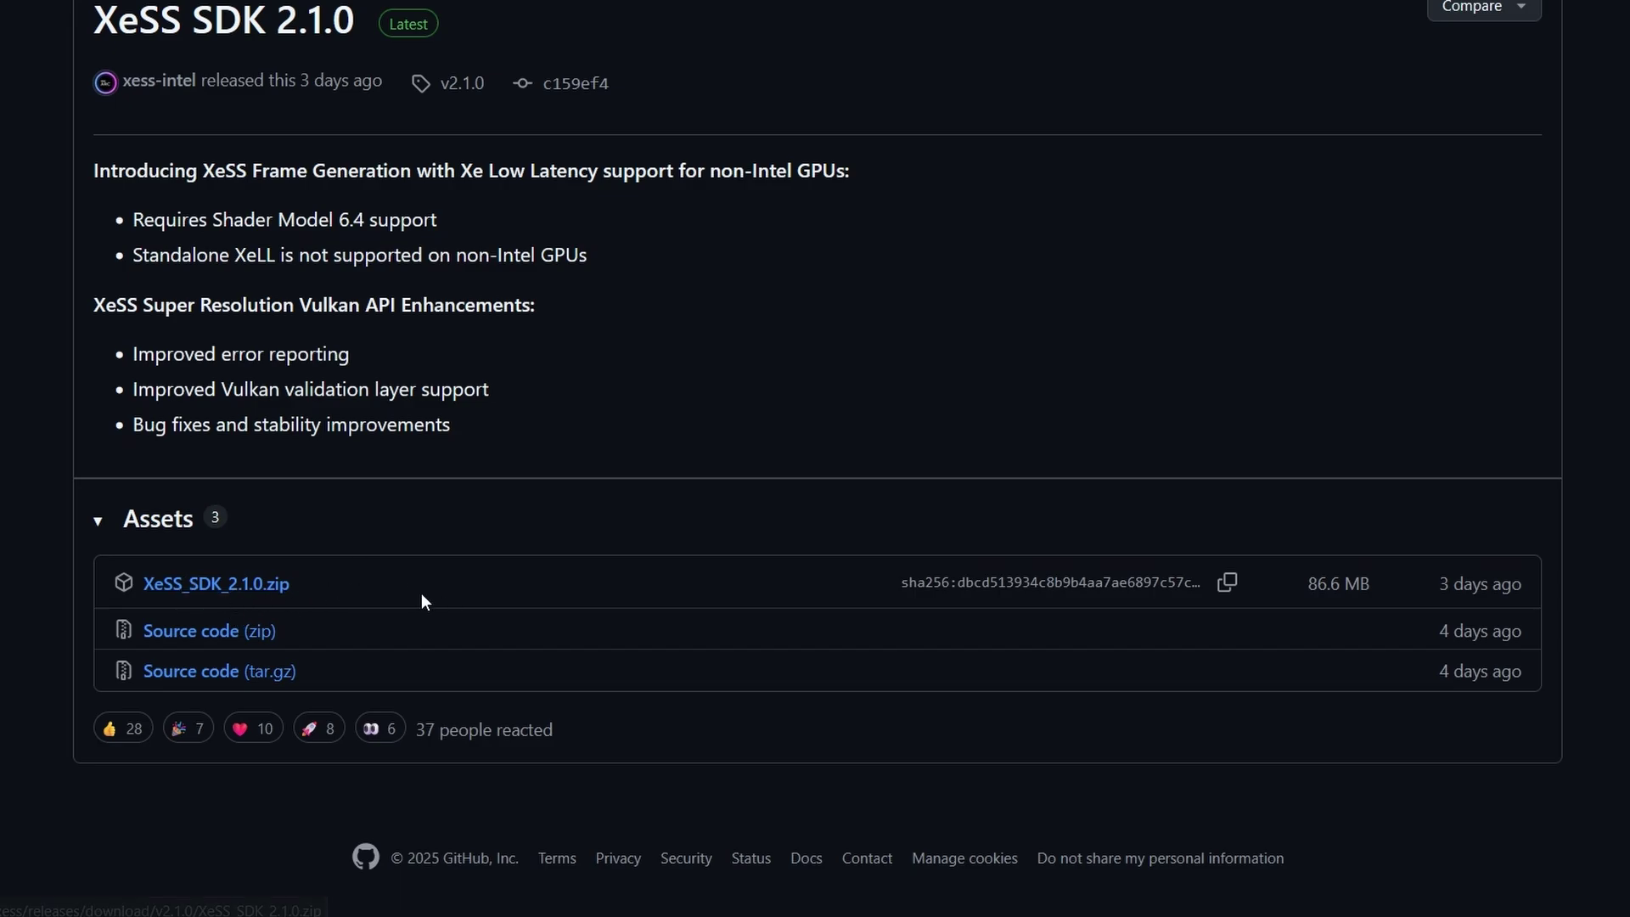
{"action": "scroll", "coordinate": [335, 555], "scroll_direction": "up", "scroll_amount": 1}
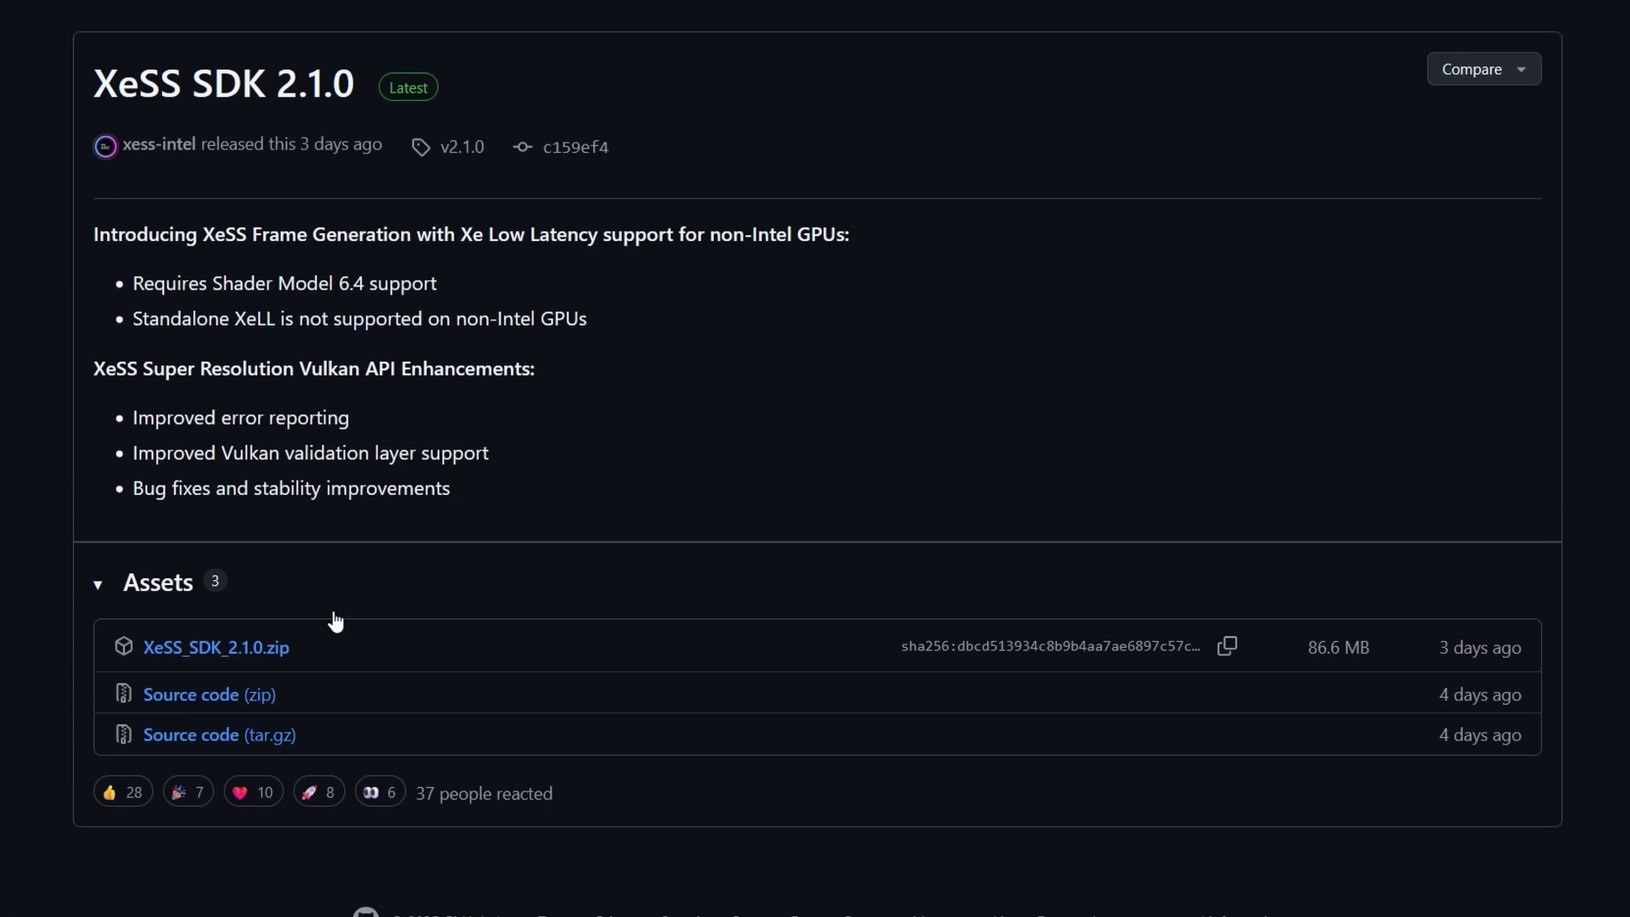
{"action": "scroll", "coordinate": [336, 621], "scroll_direction": "up", "scroll_amount": 3}
{"action": "scroll", "coordinate": [336, 620], "scroll_direction": "down", "scroll_amount": 3}
{"action": "scroll", "coordinate": [300, 703], "scroll_direction": "up", "scroll_amount": 3}
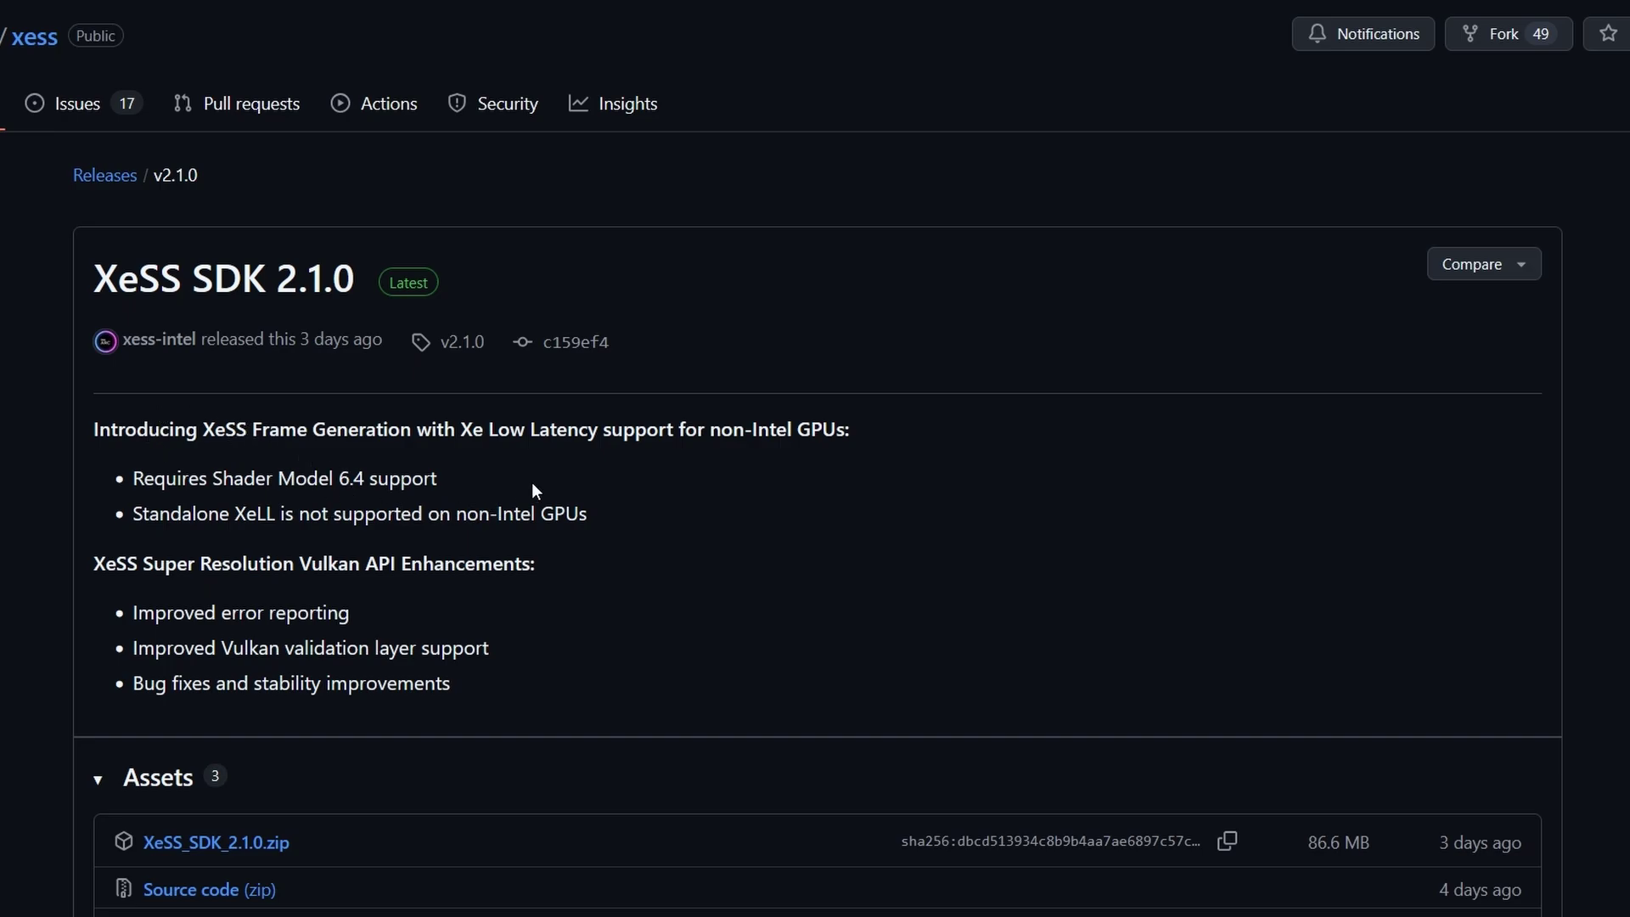
{"action": "scroll", "coordinate": [411, 570], "scroll_direction": "down", "scroll_amount": 4}
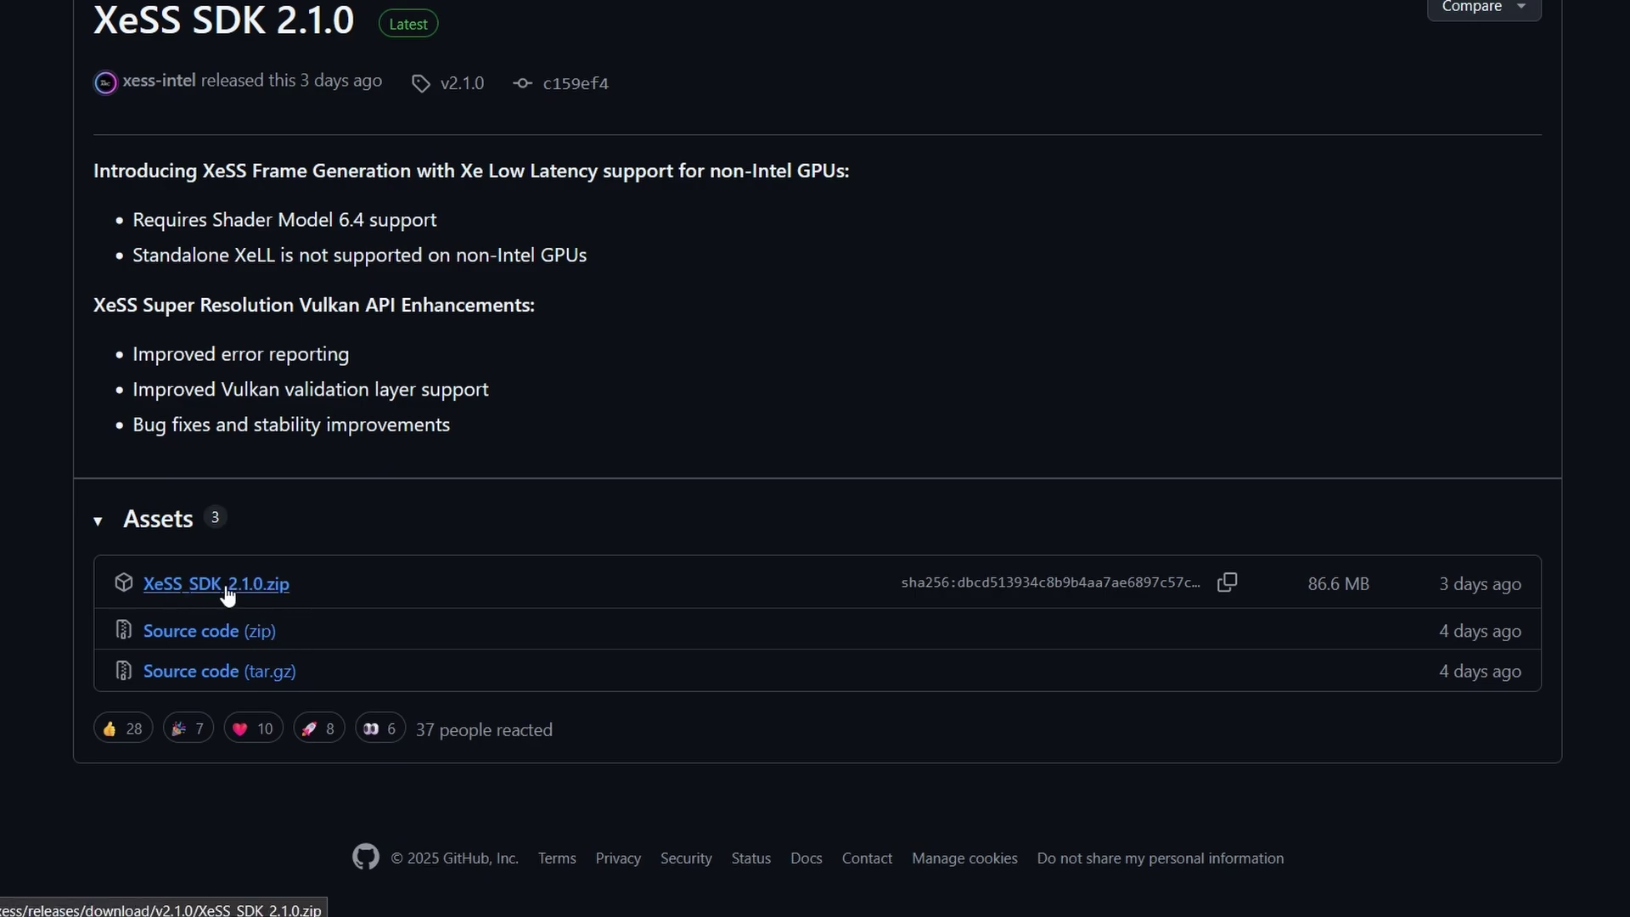
{"action": "scroll", "coordinate": [271, 591], "scroll_direction": "up", "scroll_amount": 2}
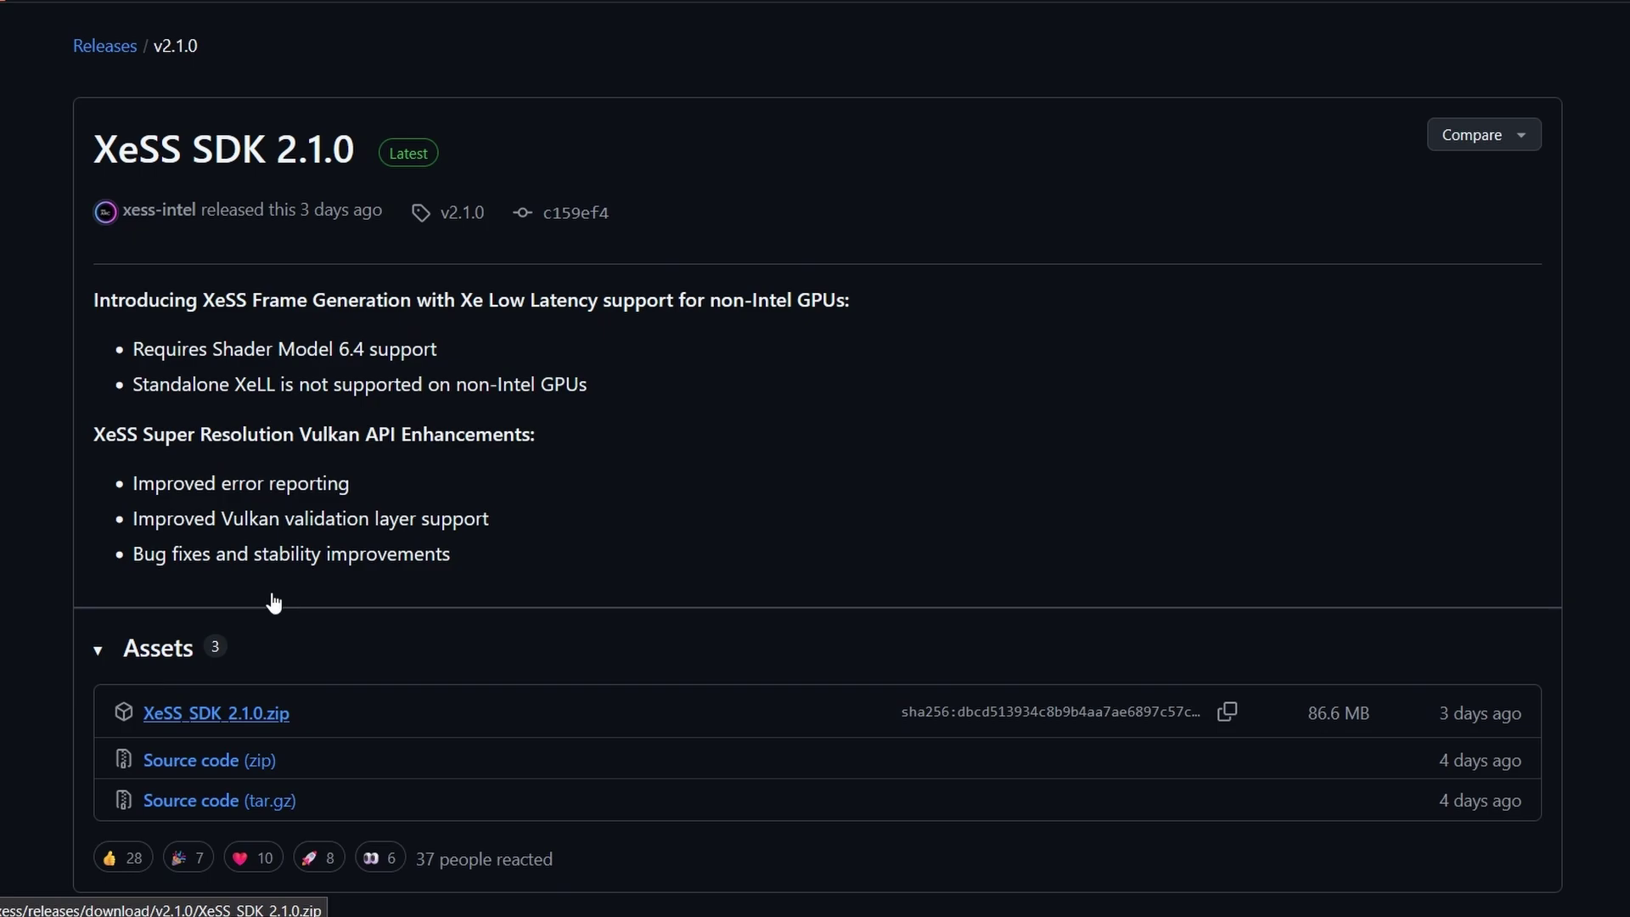
{"action": "scroll", "coordinate": [271, 592], "scroll_direction": "up", "scroll_amount": 3}
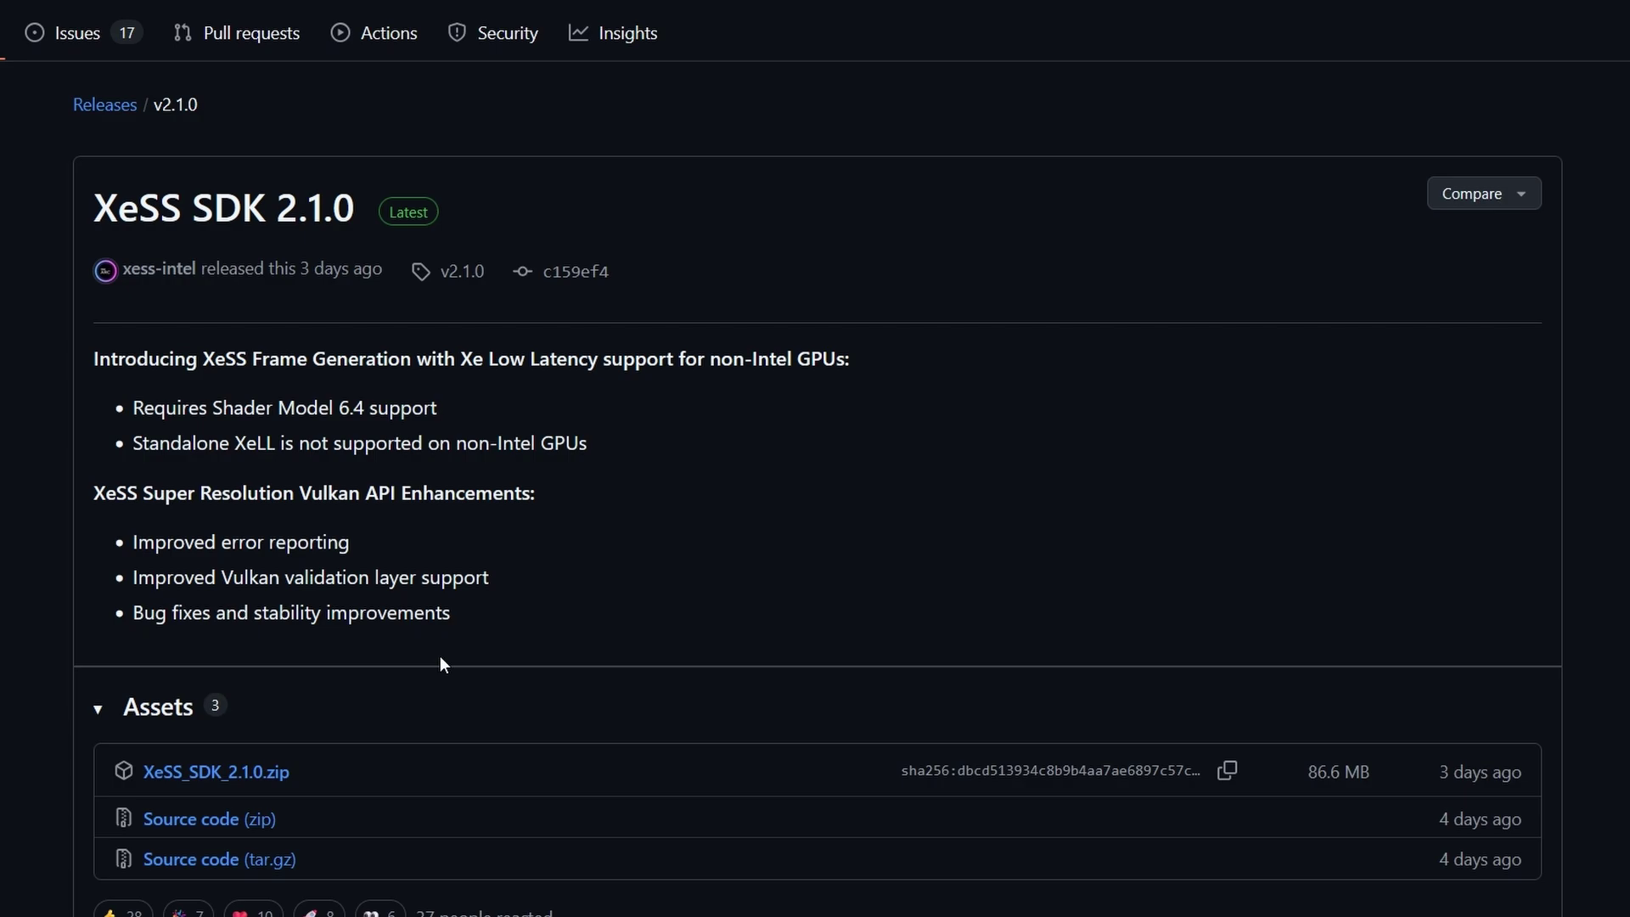
{"action": "scroll", "coordinate": [440, 656], "scroll_direction": "up", "scroll_amount": 1}
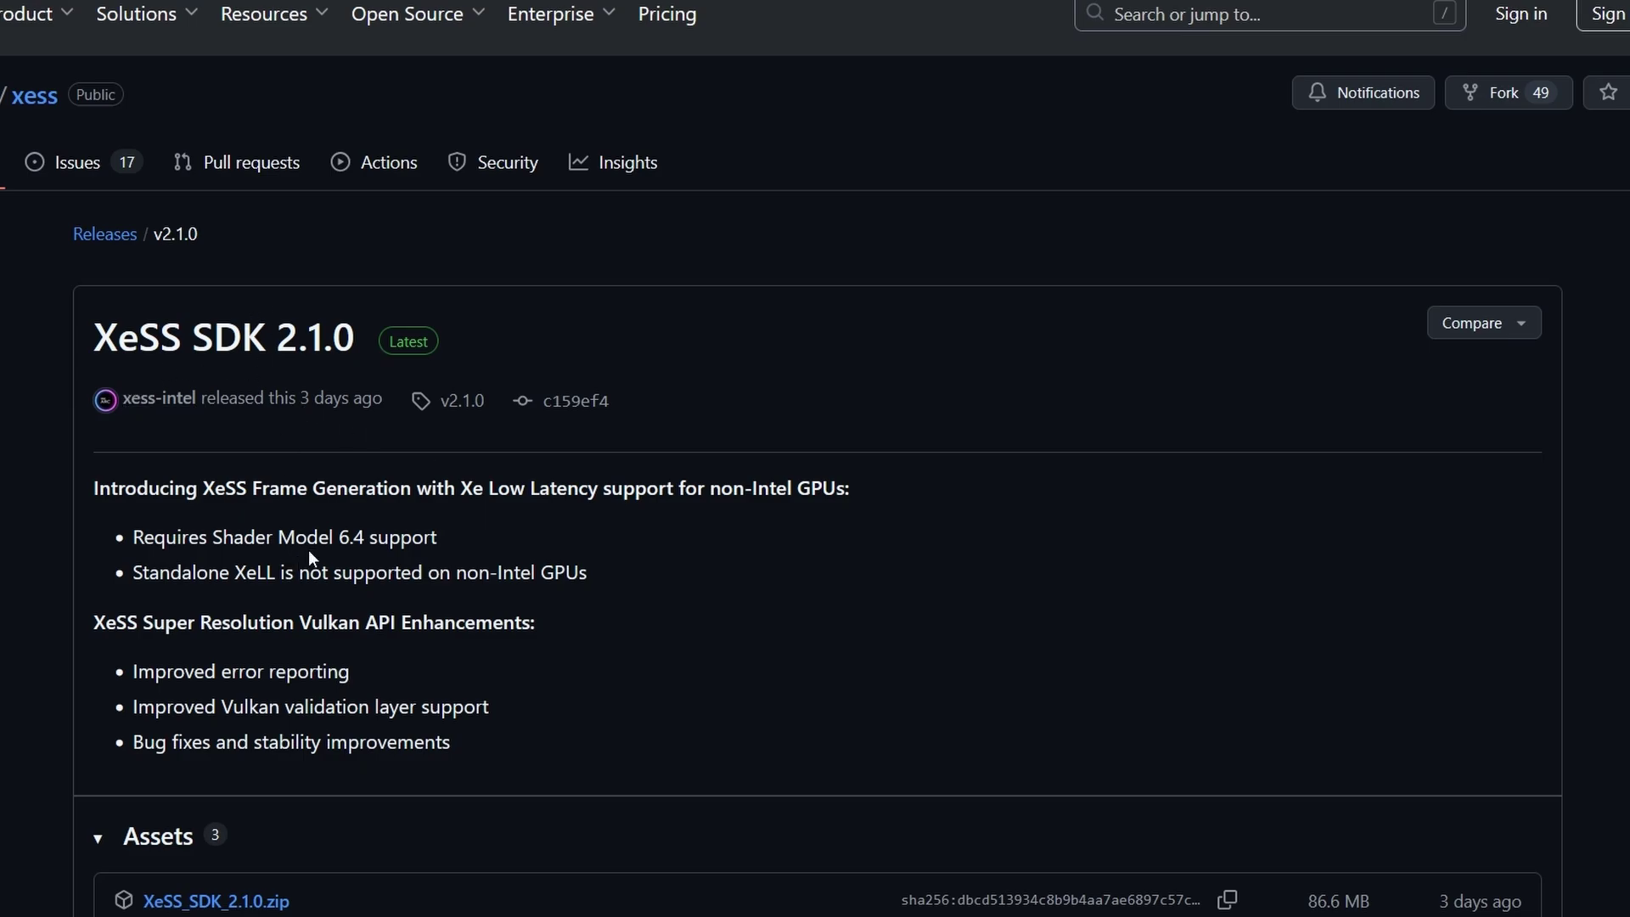
{"action": "scroll", "coordinate": [665, 491], "scroll_direction": "down", "scroll_amount": 3}
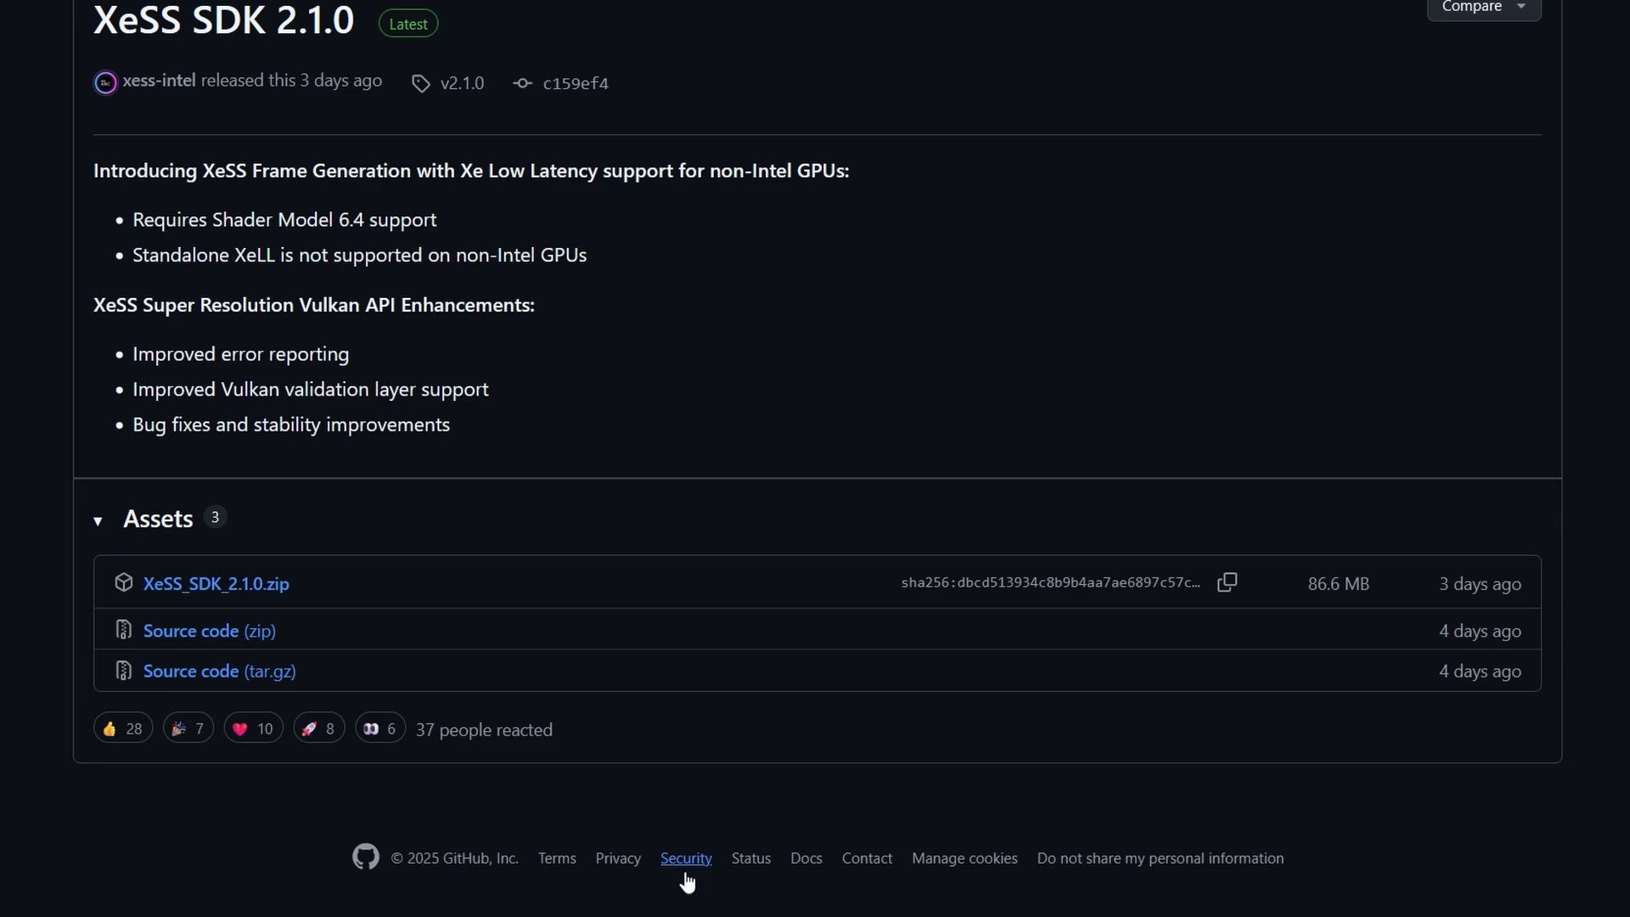
{"action": "mouse_move", "coordinate": [709, 892]}
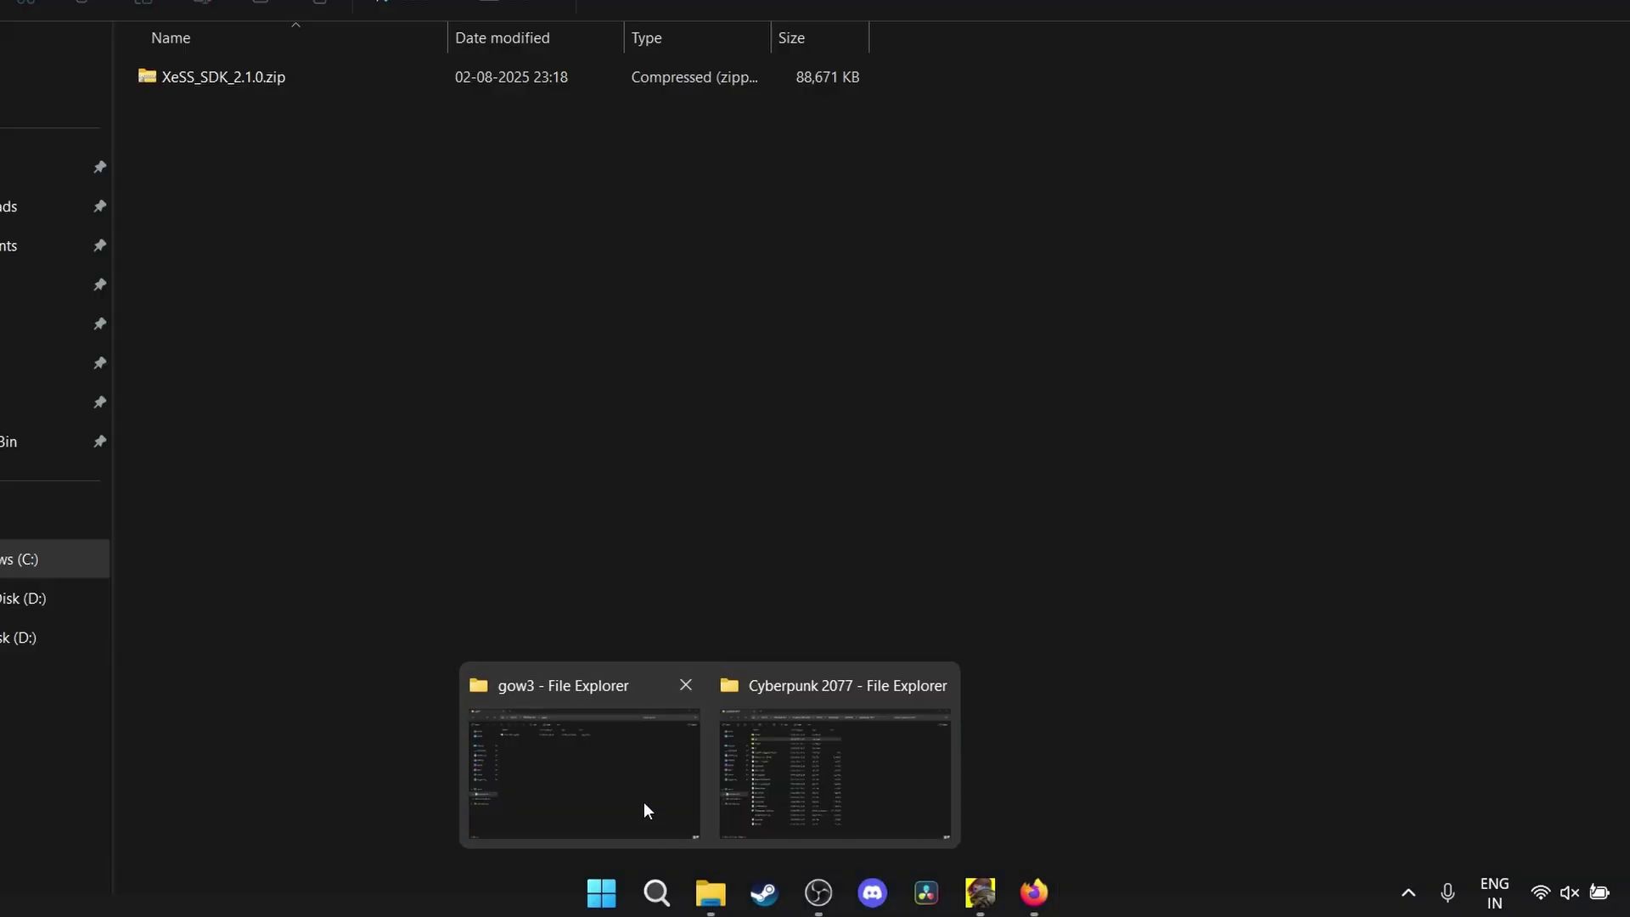
Extract XeSS_SDK_2.1.0.zip into its current folder with WinRAR Extract Here.
{"action": "left_click", "coordinate": [643, 800]}
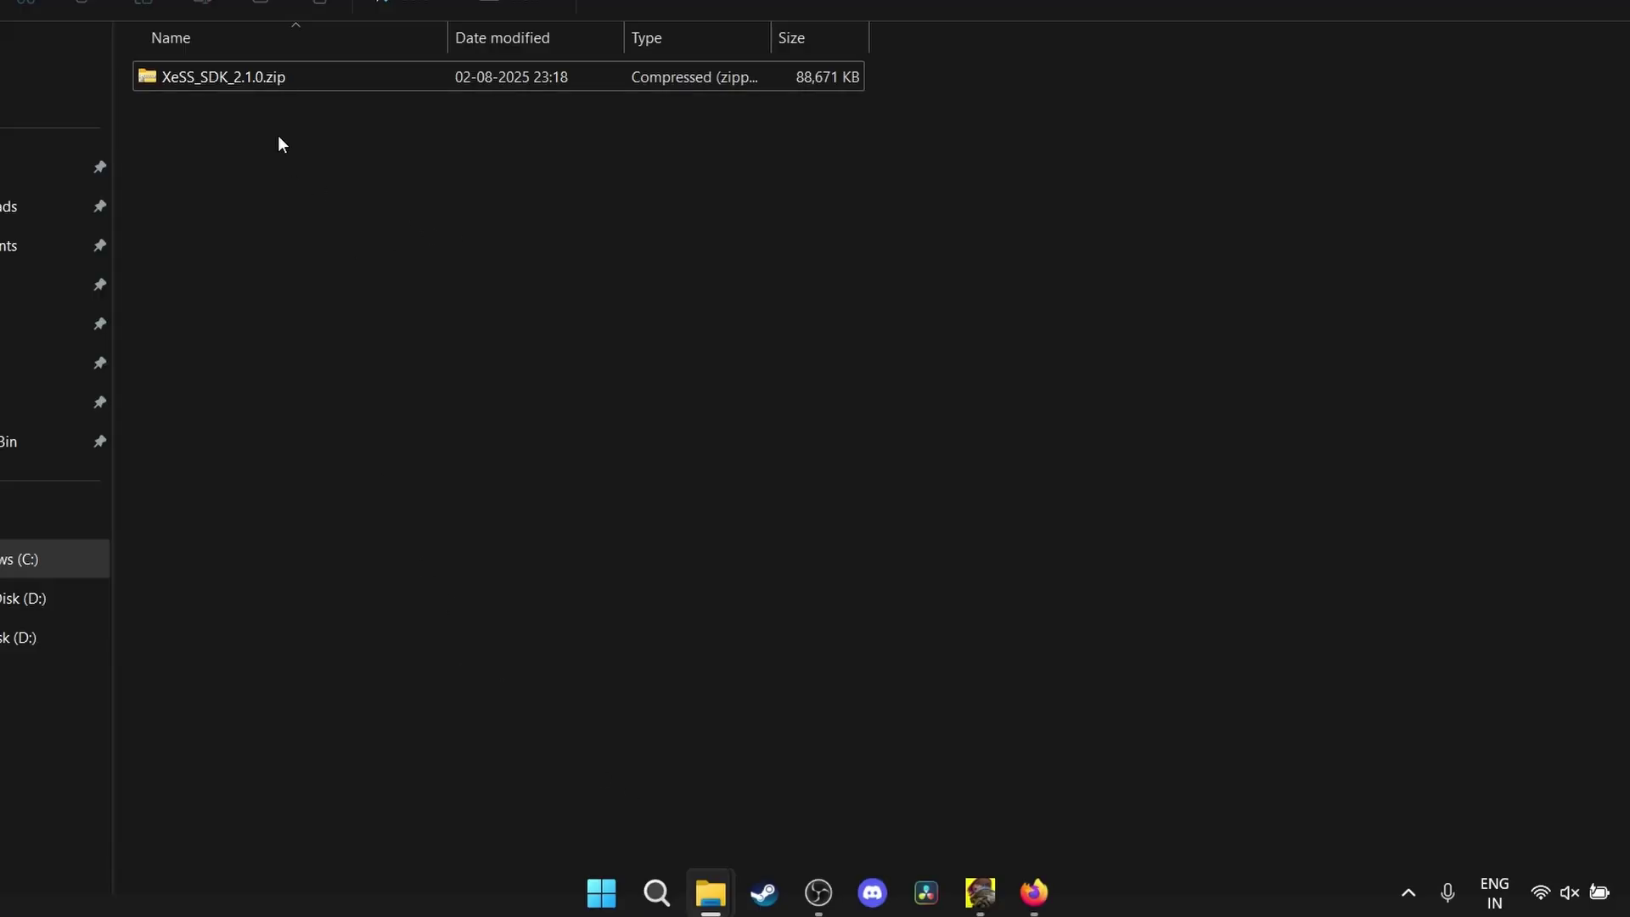
{"action": "left_click", "coordinate": [262, 76]}
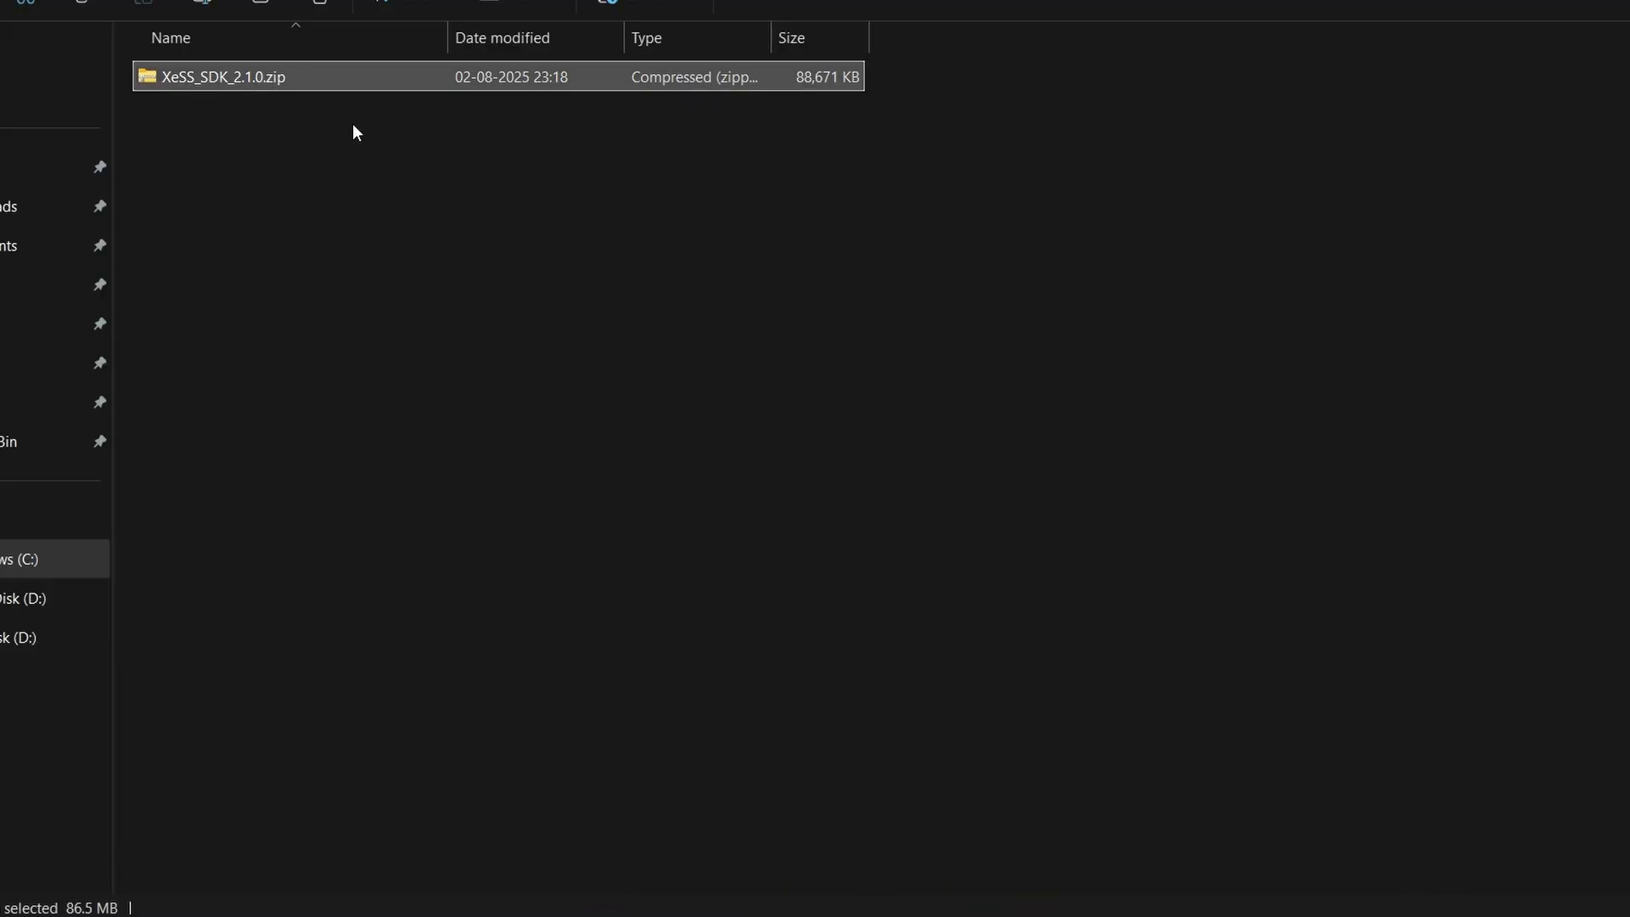
{"action": "right_click", "coordinate": [309, 82]}
{"action": "mouse_move", "coordinate": [497, 658]}
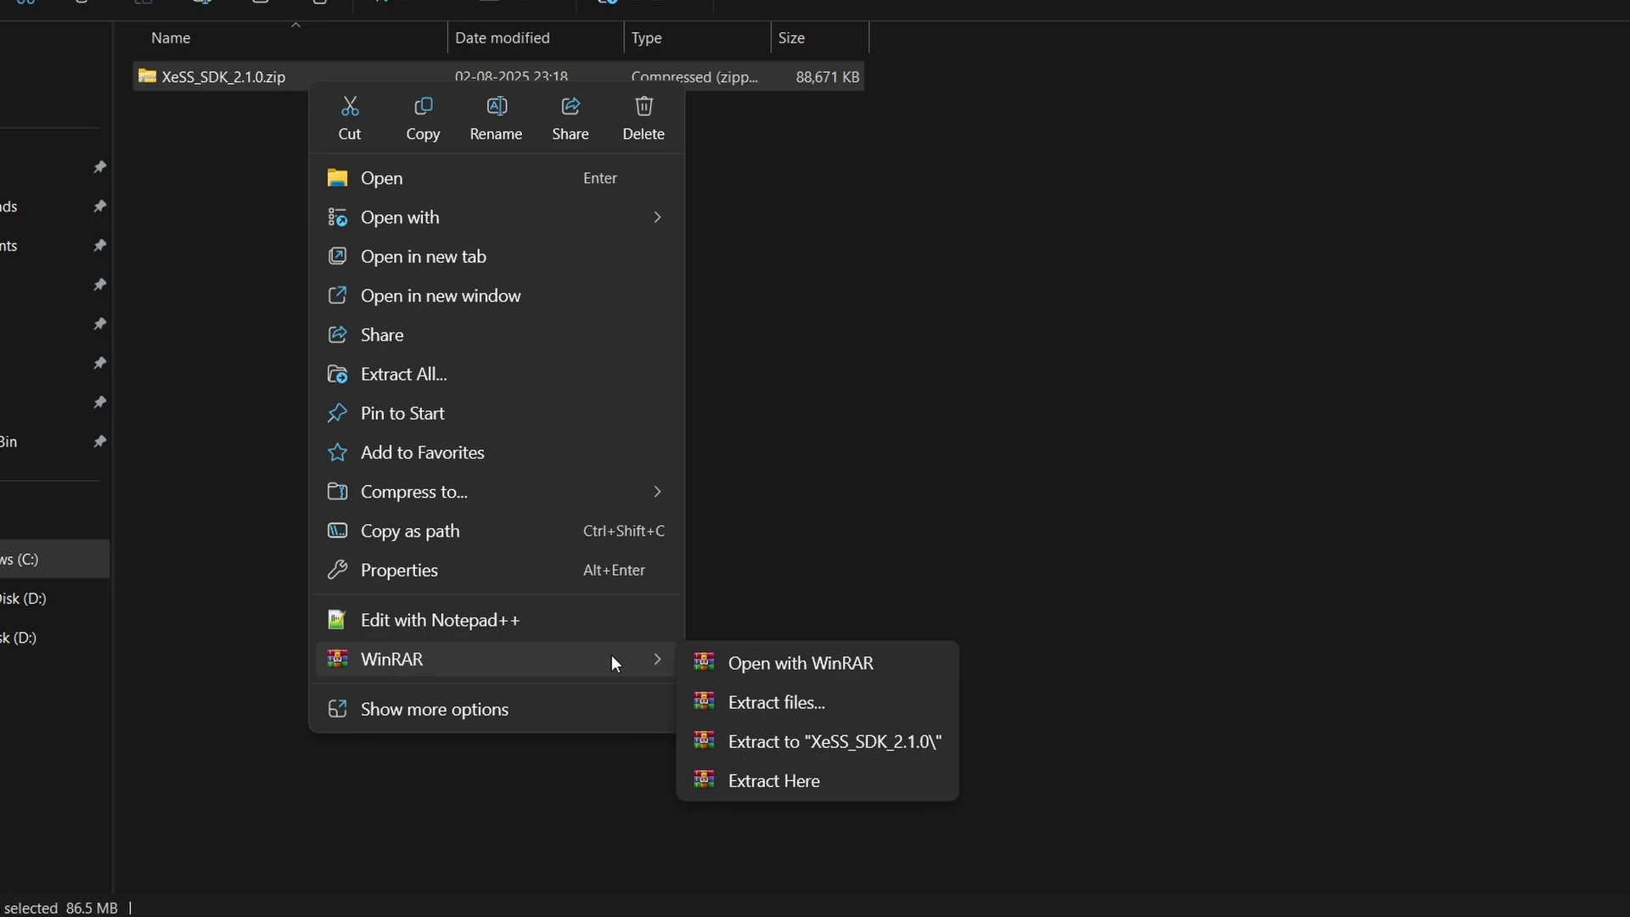
{"action": "left_click", "coordinate": [760, 784]}
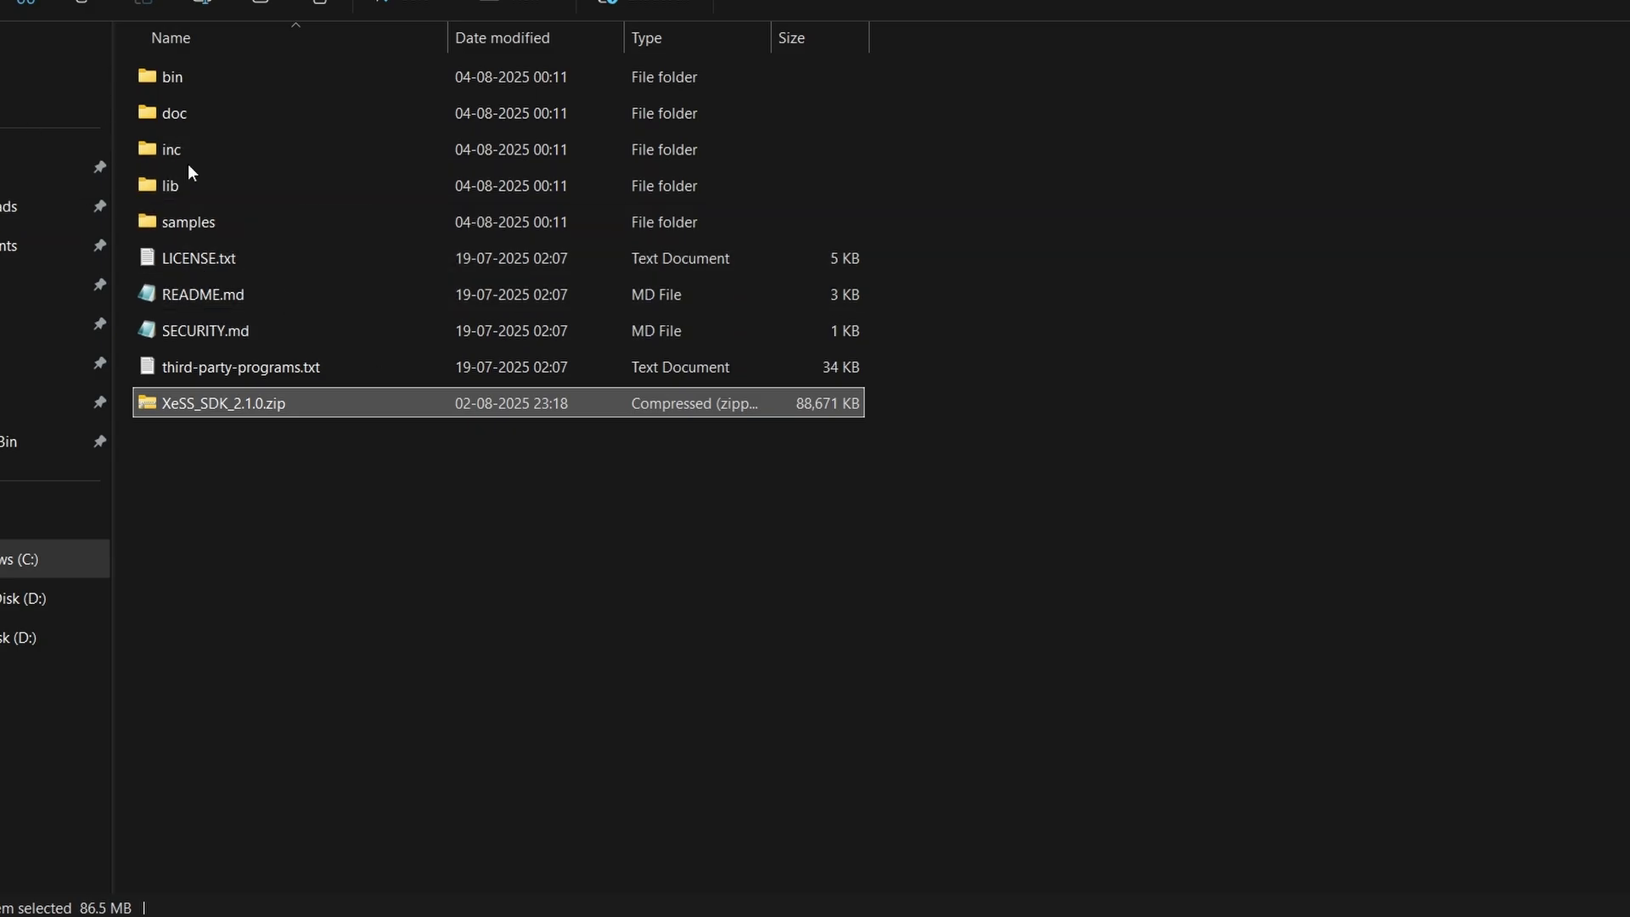
Copy the four libxess DLL files from the extracted bin folder.
{"action": "double_click", "coordinate": [190, 79]}
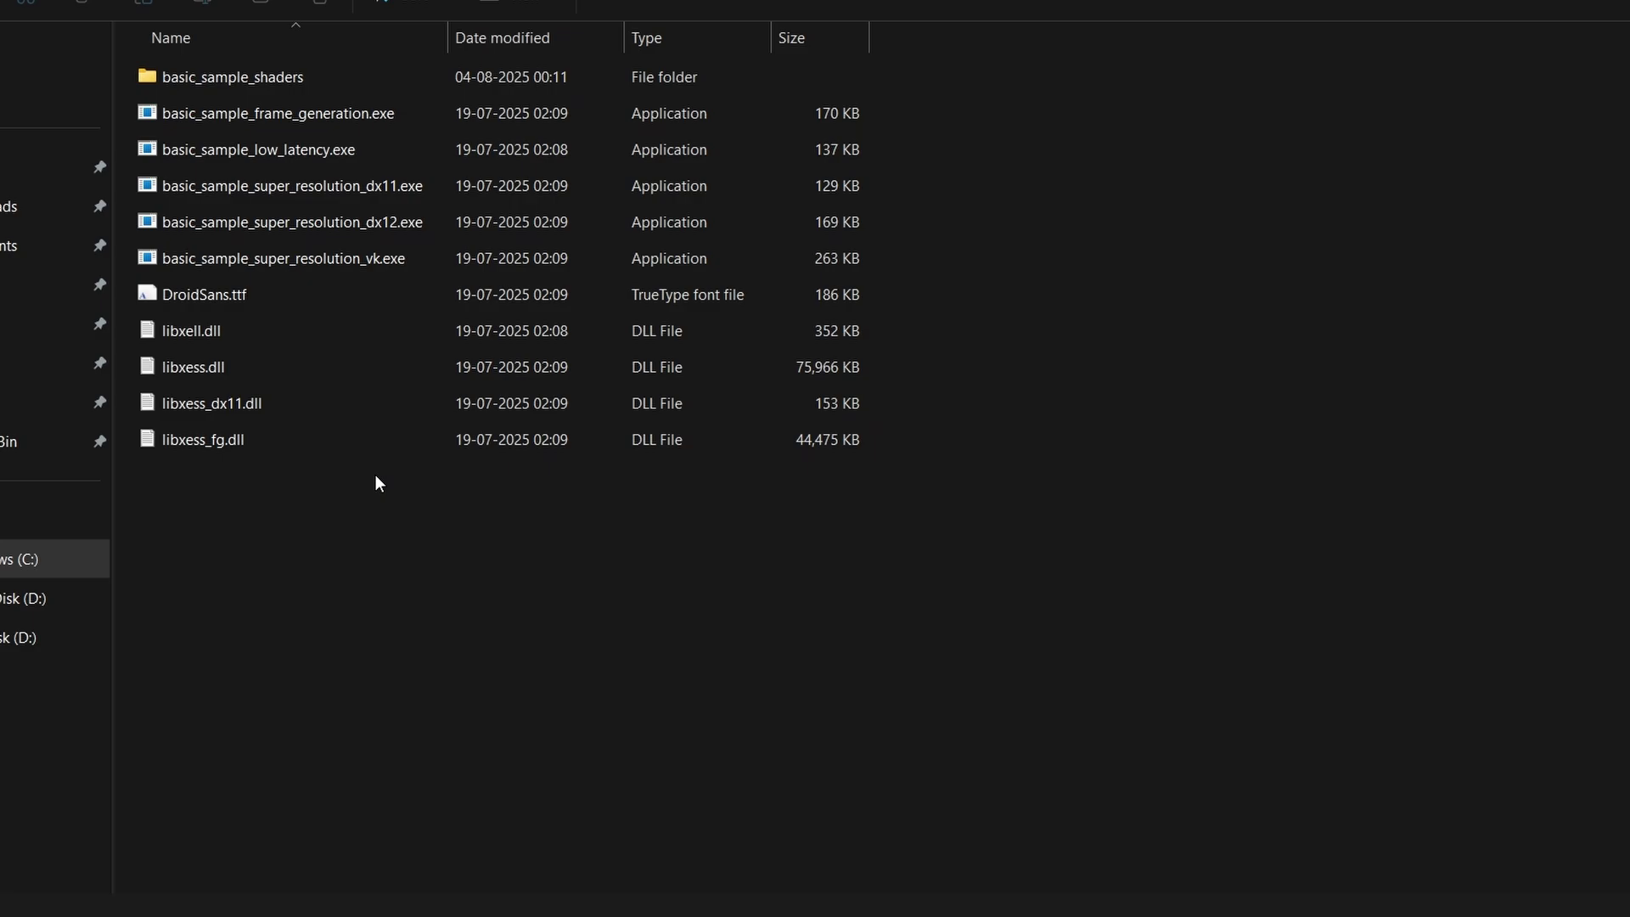
{"action": "left_click_drag", "start_coordinate": [263, 529], "coordinate": [177, 335]}
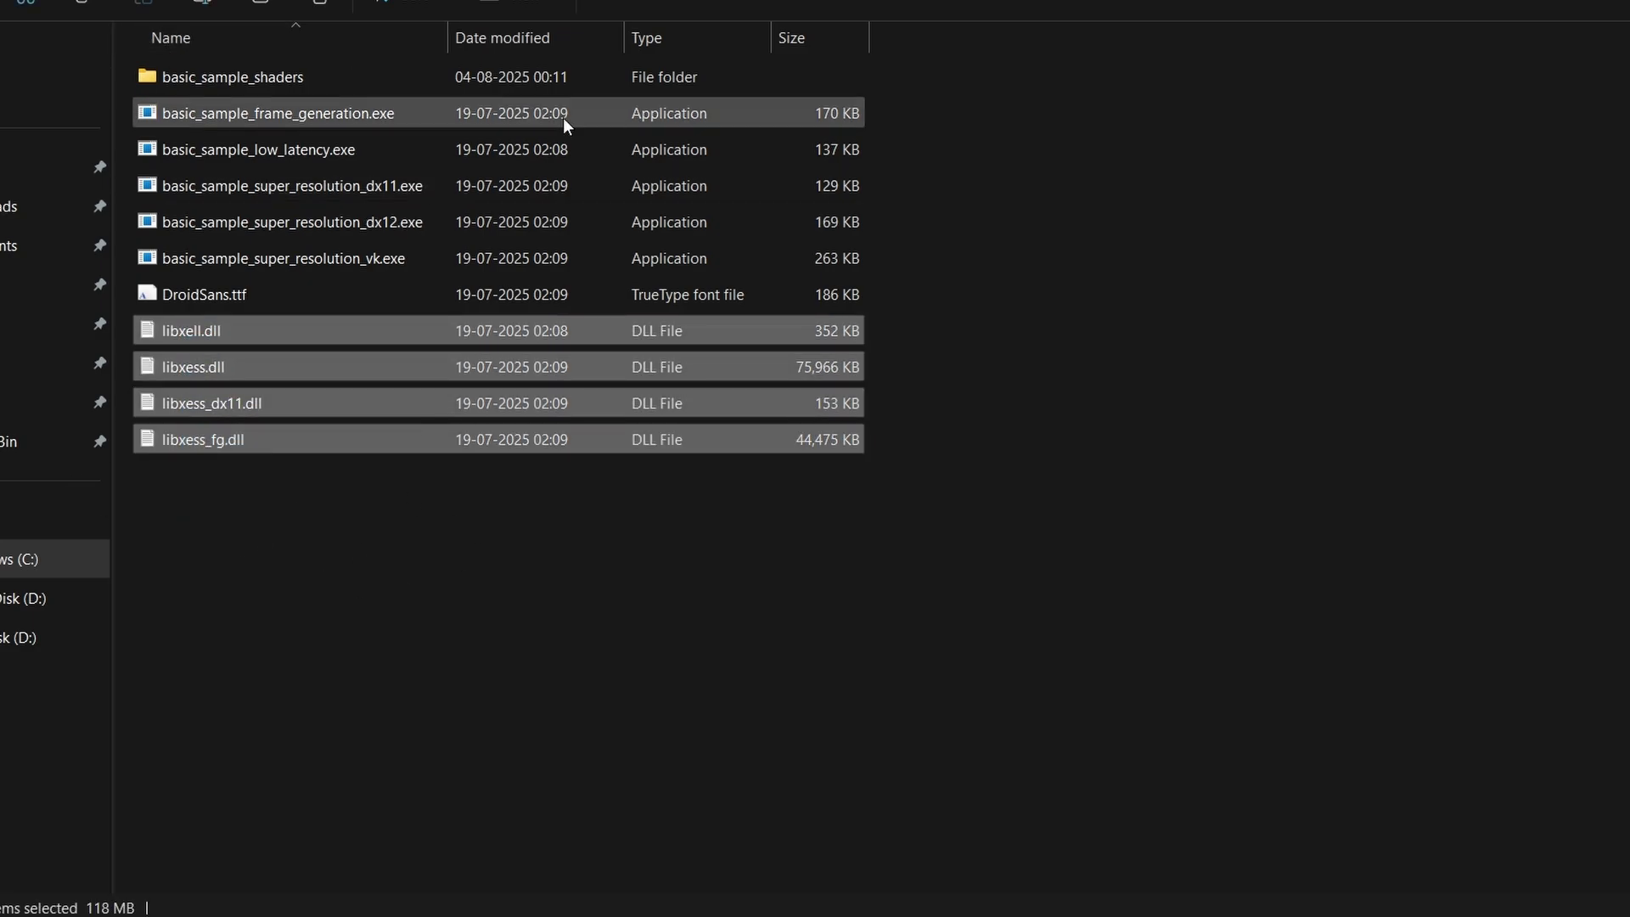
{"action": "right_click", "coordinate": [243, 324]}
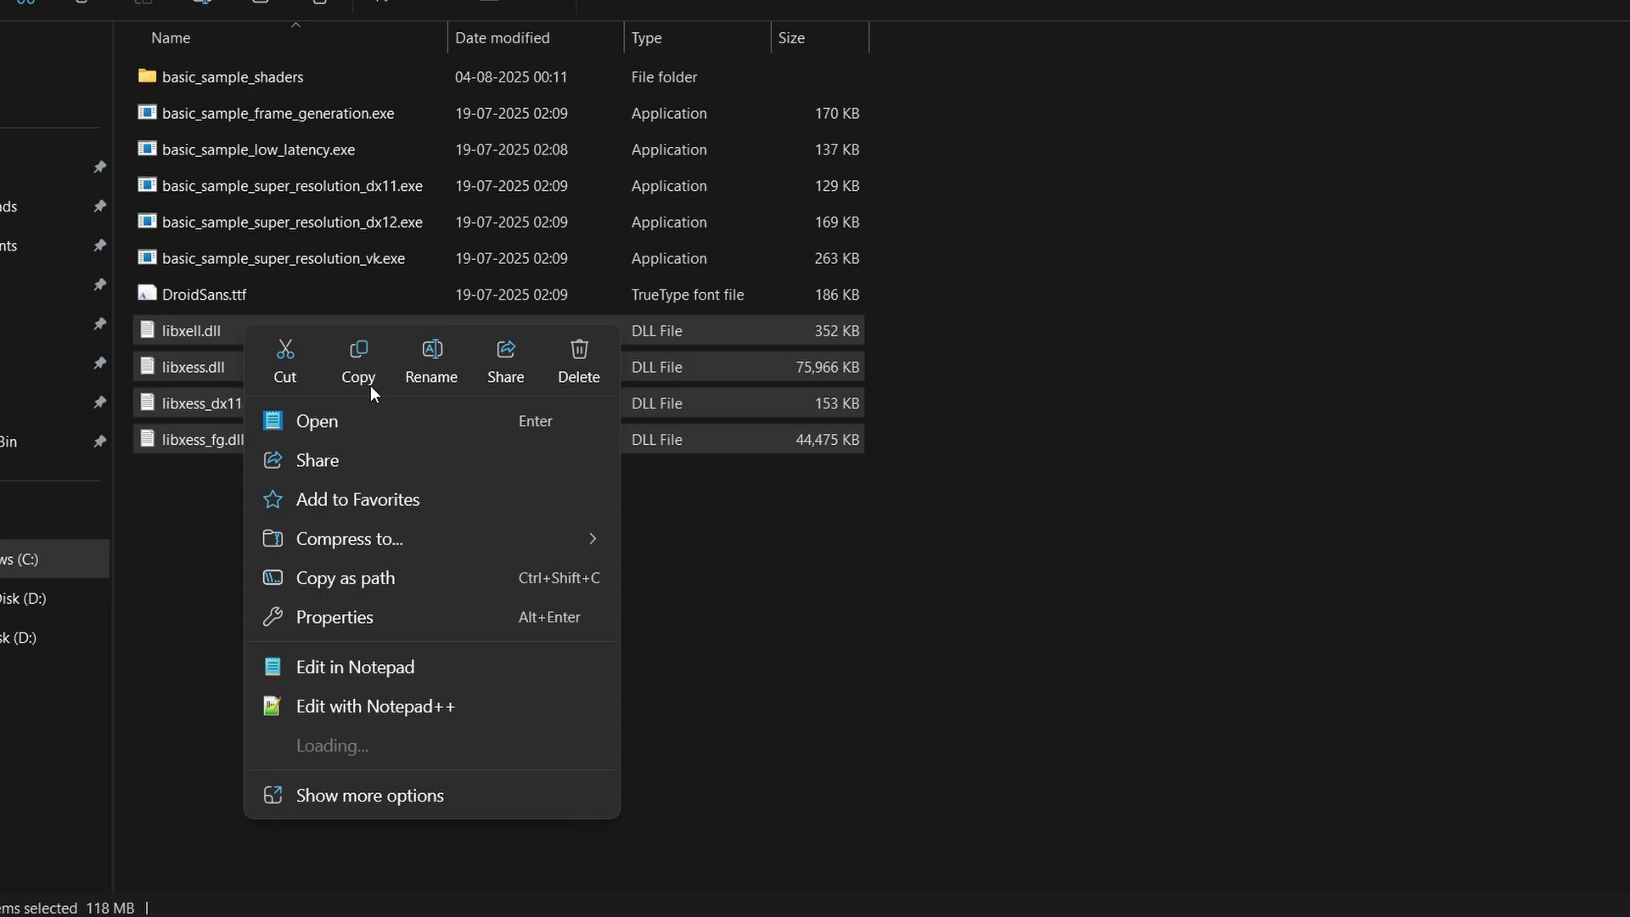
{"action": "left_click", "coordinate": [358, 360]}
{"action": "key", "text": "alt+Up"}
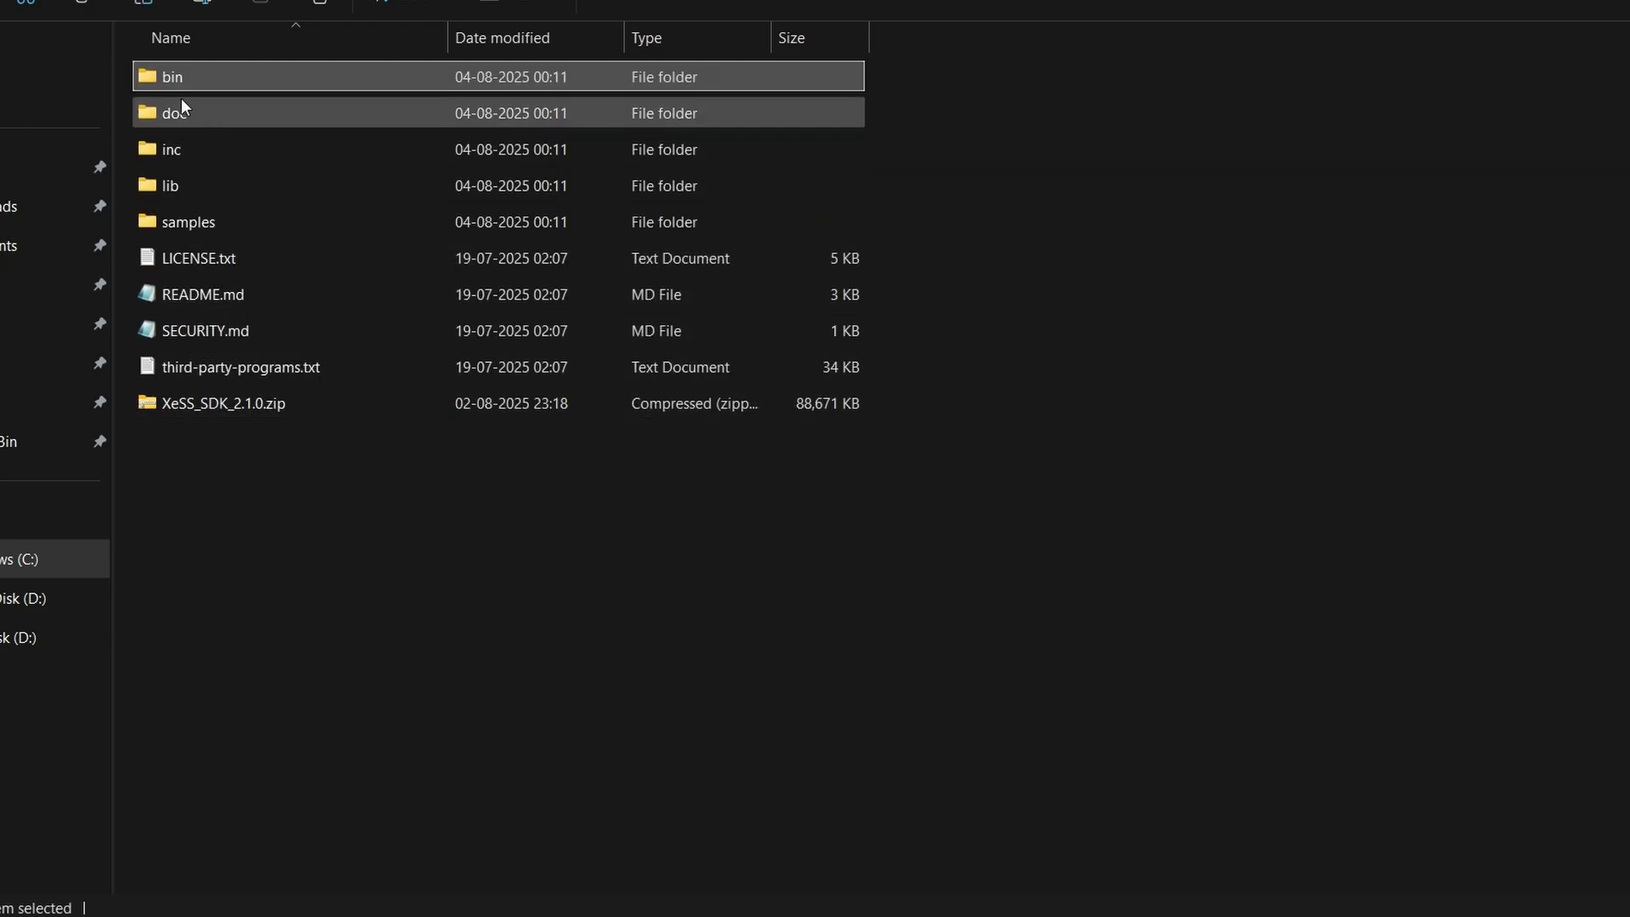
{"action": "double_click", "coordinate": [192, 78]}
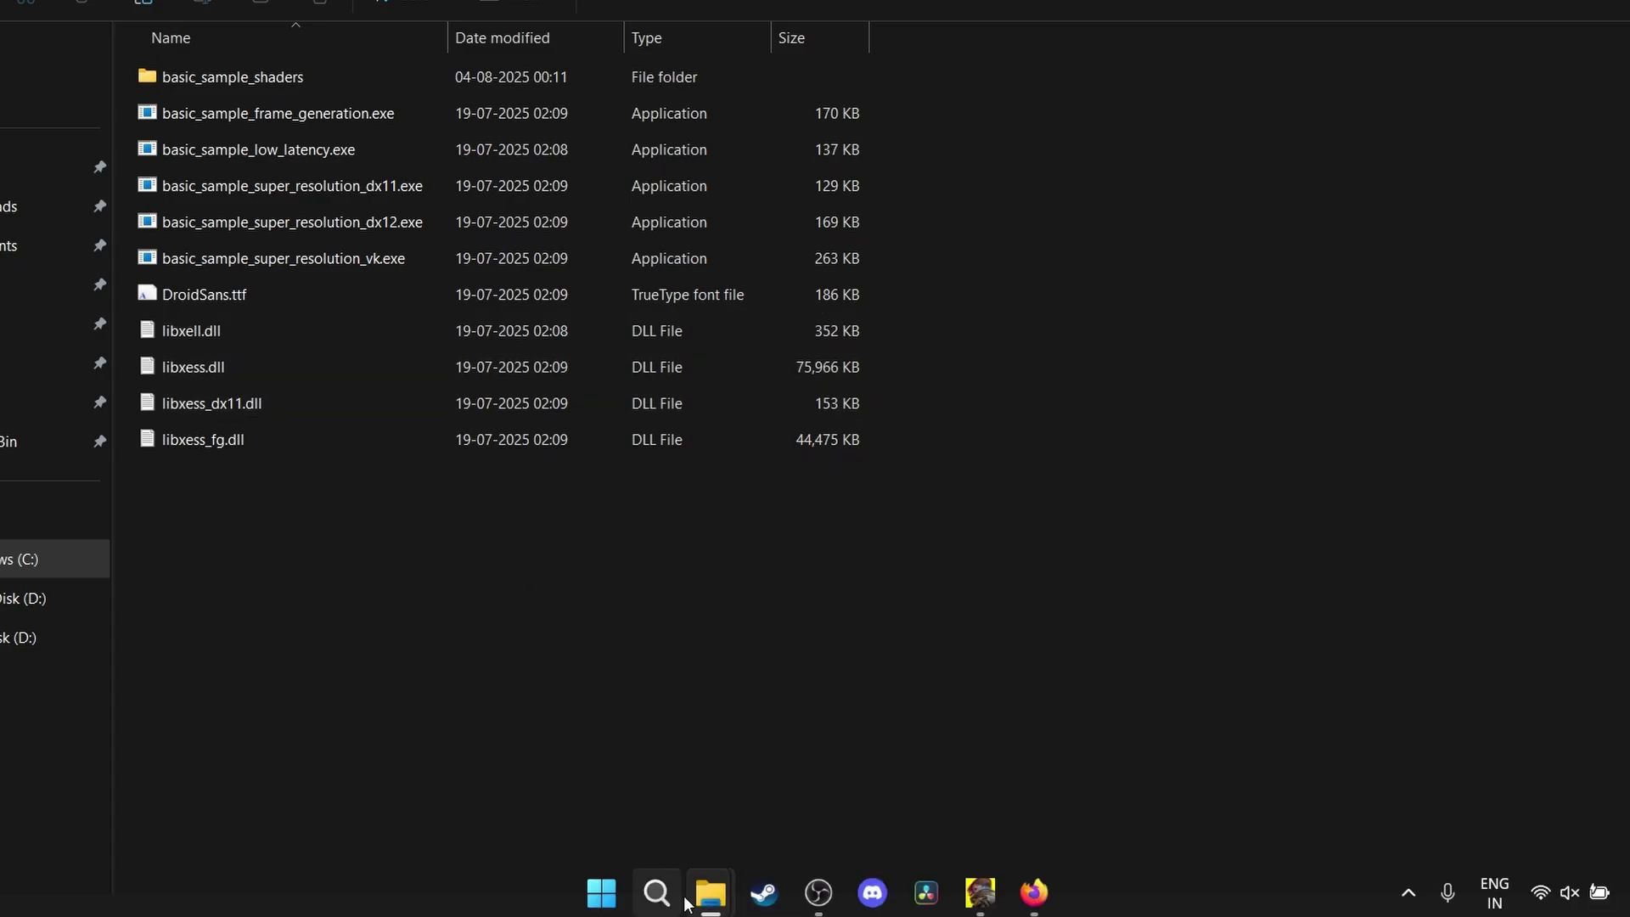
Go to the Cyberpunk 2077 game folder's bin\x64 directory.
{"action": "left_click", "coordinate": [832, 777]}
{"action": "left_click", "coordinate": [779, 787]}
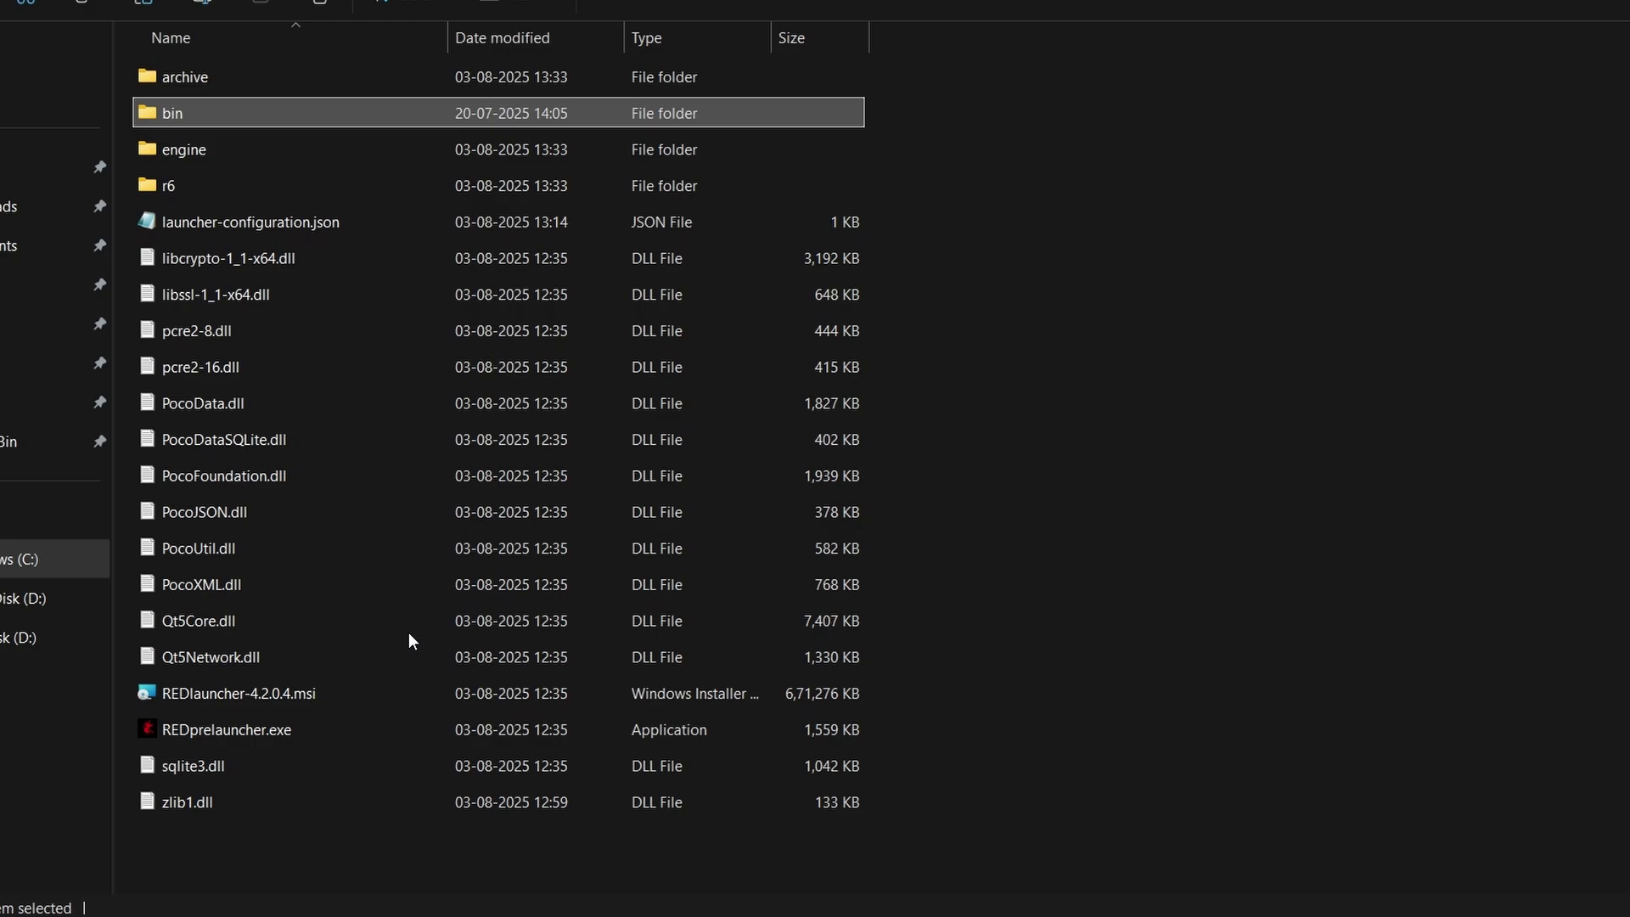
{"action": "double_click", "coordinate": [195, 121]}
{"action": "double_click", "coordinate": [195, 79]}
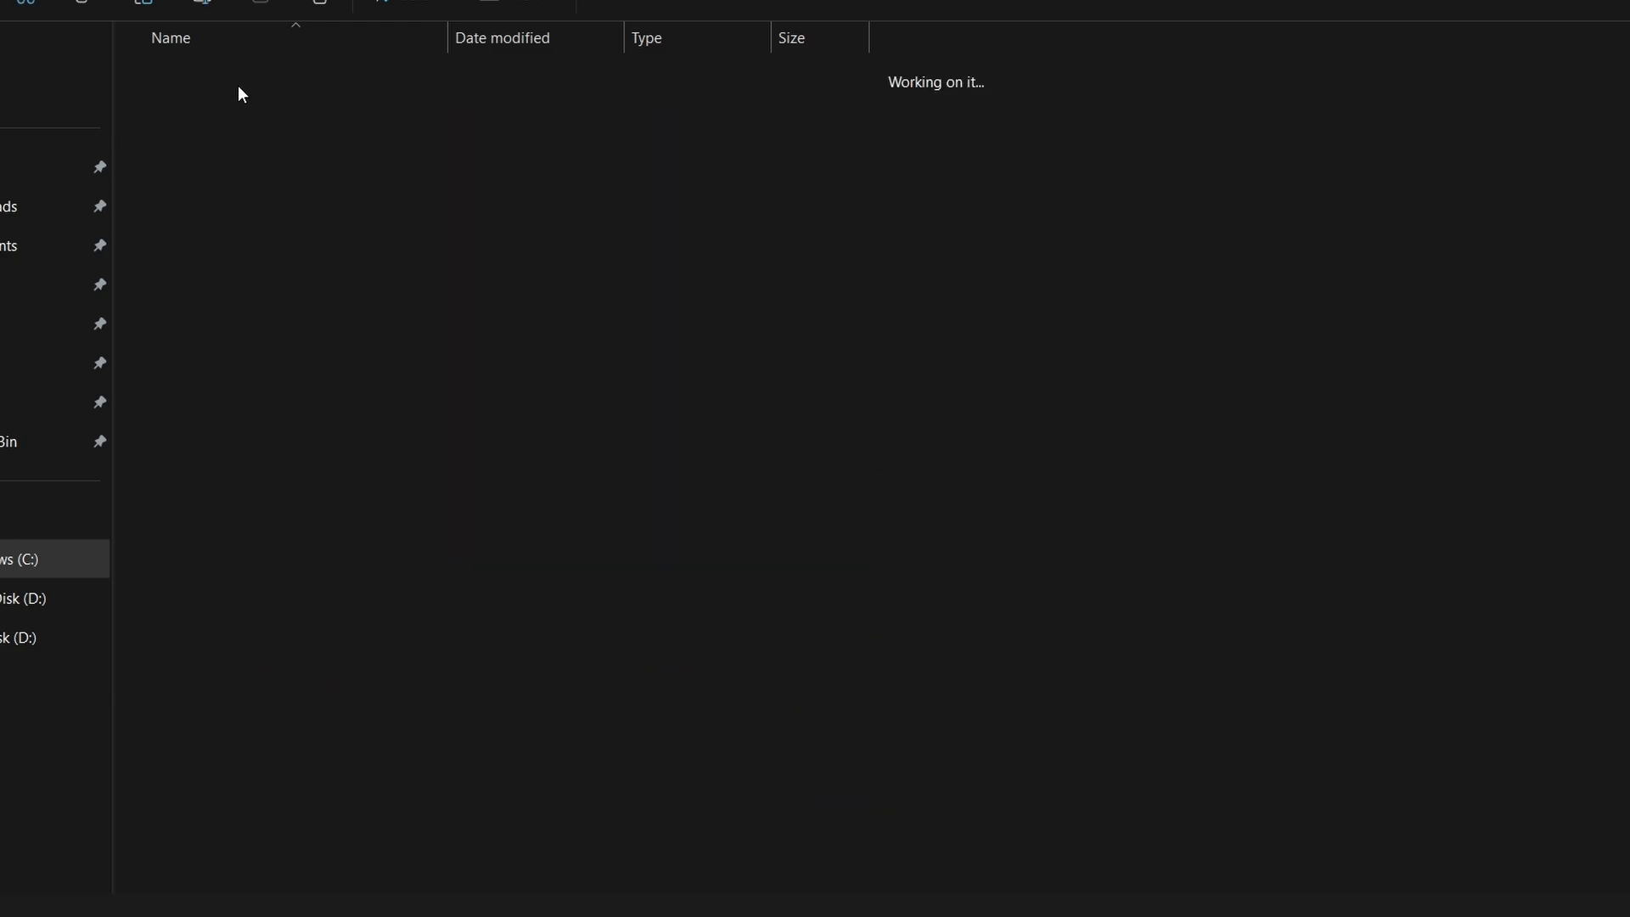
{"action": "scroll", "coordinate": [331, 561], "scroll_direction": "down", "scroll_amount": 5}
{"action": "scroll", "coordinate": [383, 619], "scroll_direction": "down", "scroll_amount": 5}
{"action": "scroll", "coordinate": [401, 615], "scroll_direction": "down", "scroll_amount": 5}
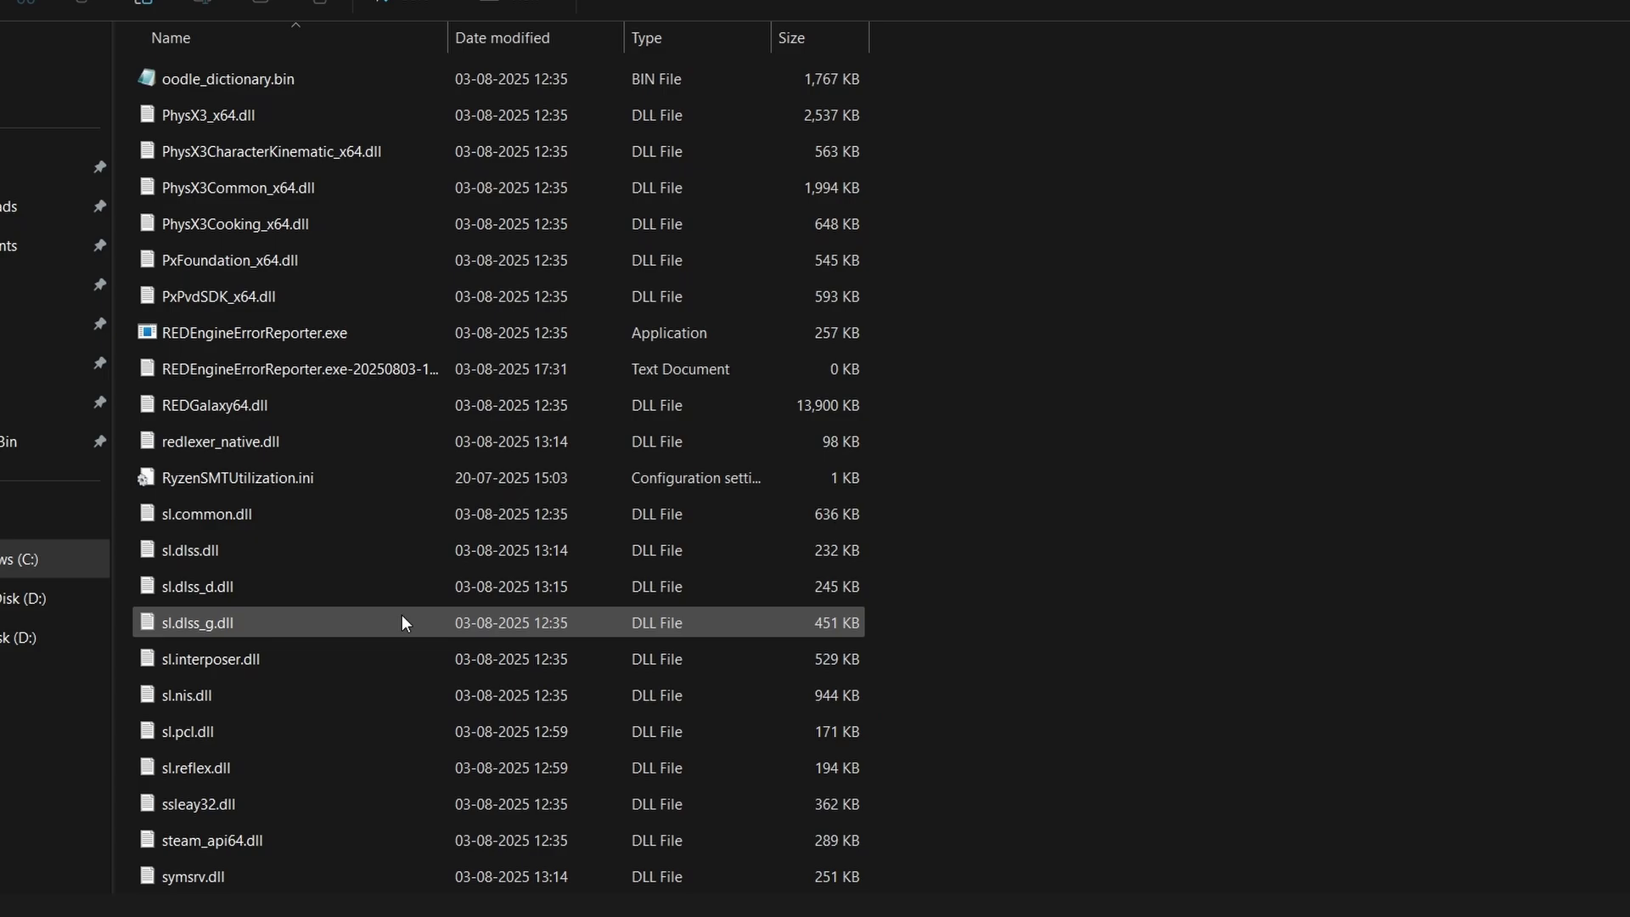
{"action": "scroll", "coordinate": [401, 615], "scroll_direction": "down", "scroll_amount": 2}
Paste the DLLs into x64, replacing existing files, and dismiss the Folder In Use warning.
{"action": "right_click", "coordinate": [1047, 197]}
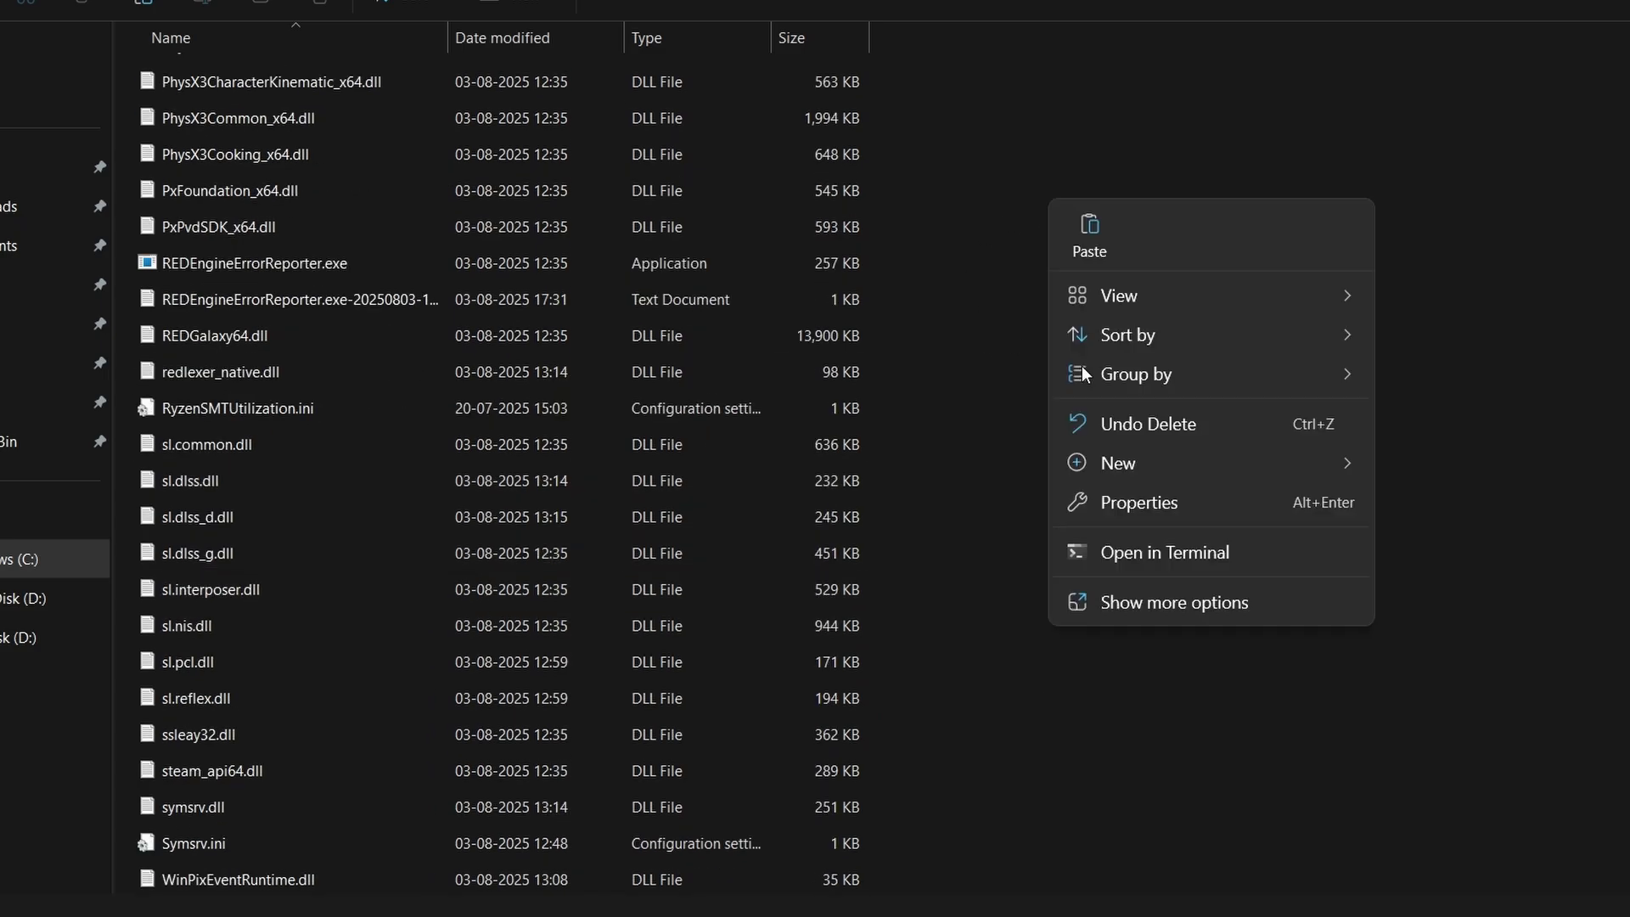
{"action": "left_click", "coordinate": [1115, 236]}
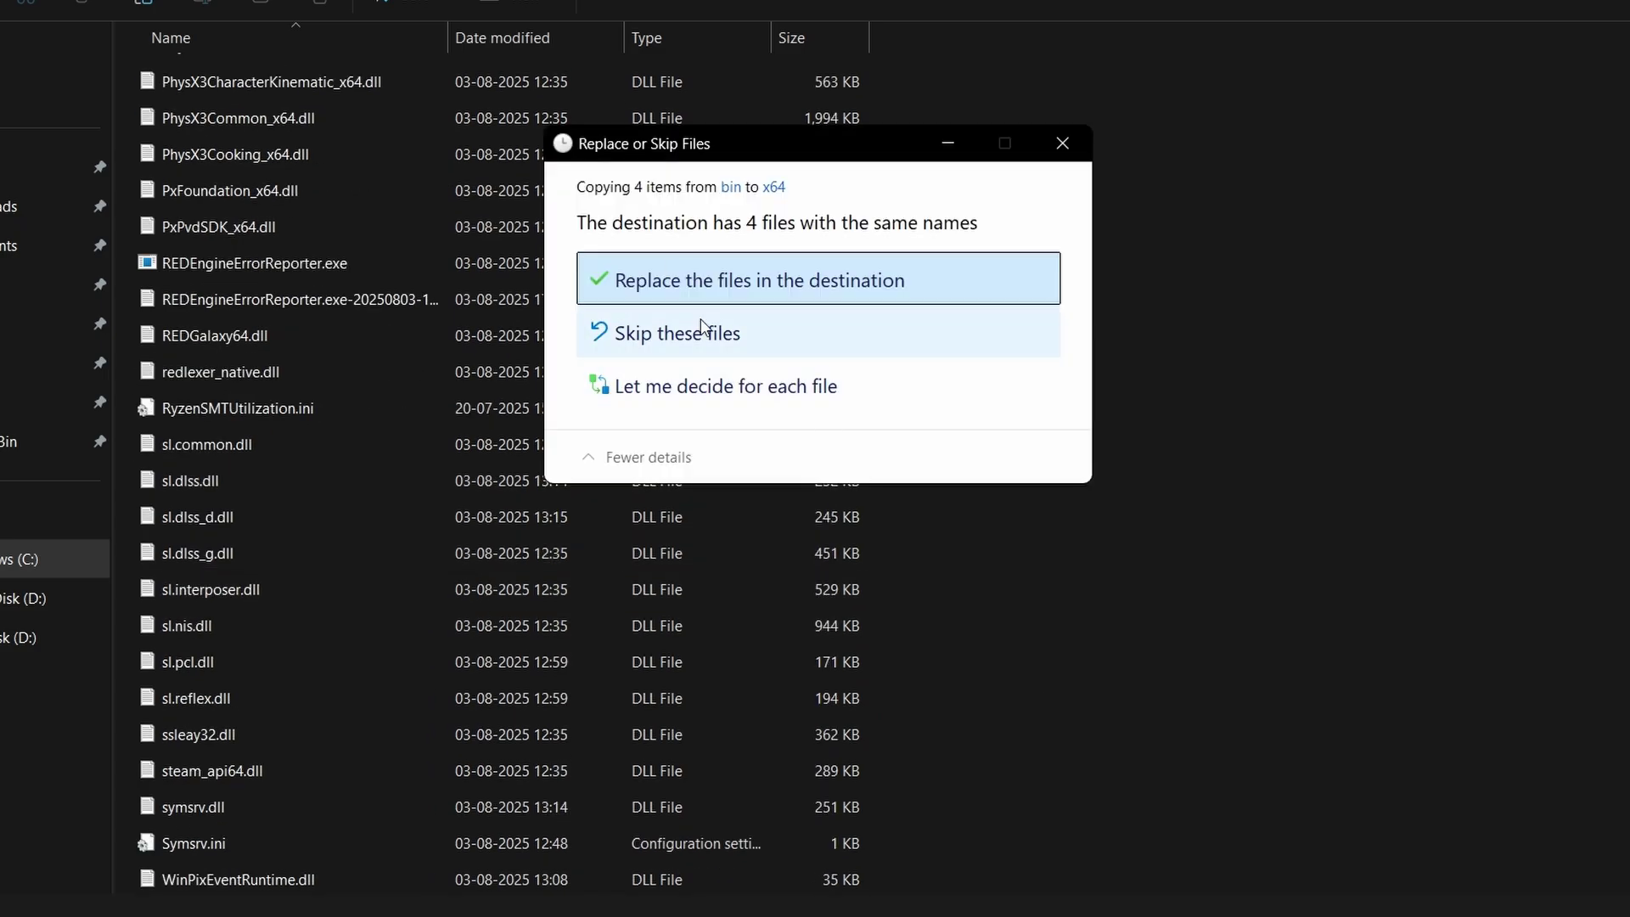
{"action": "left_click", "coordinate": [777, 280]}
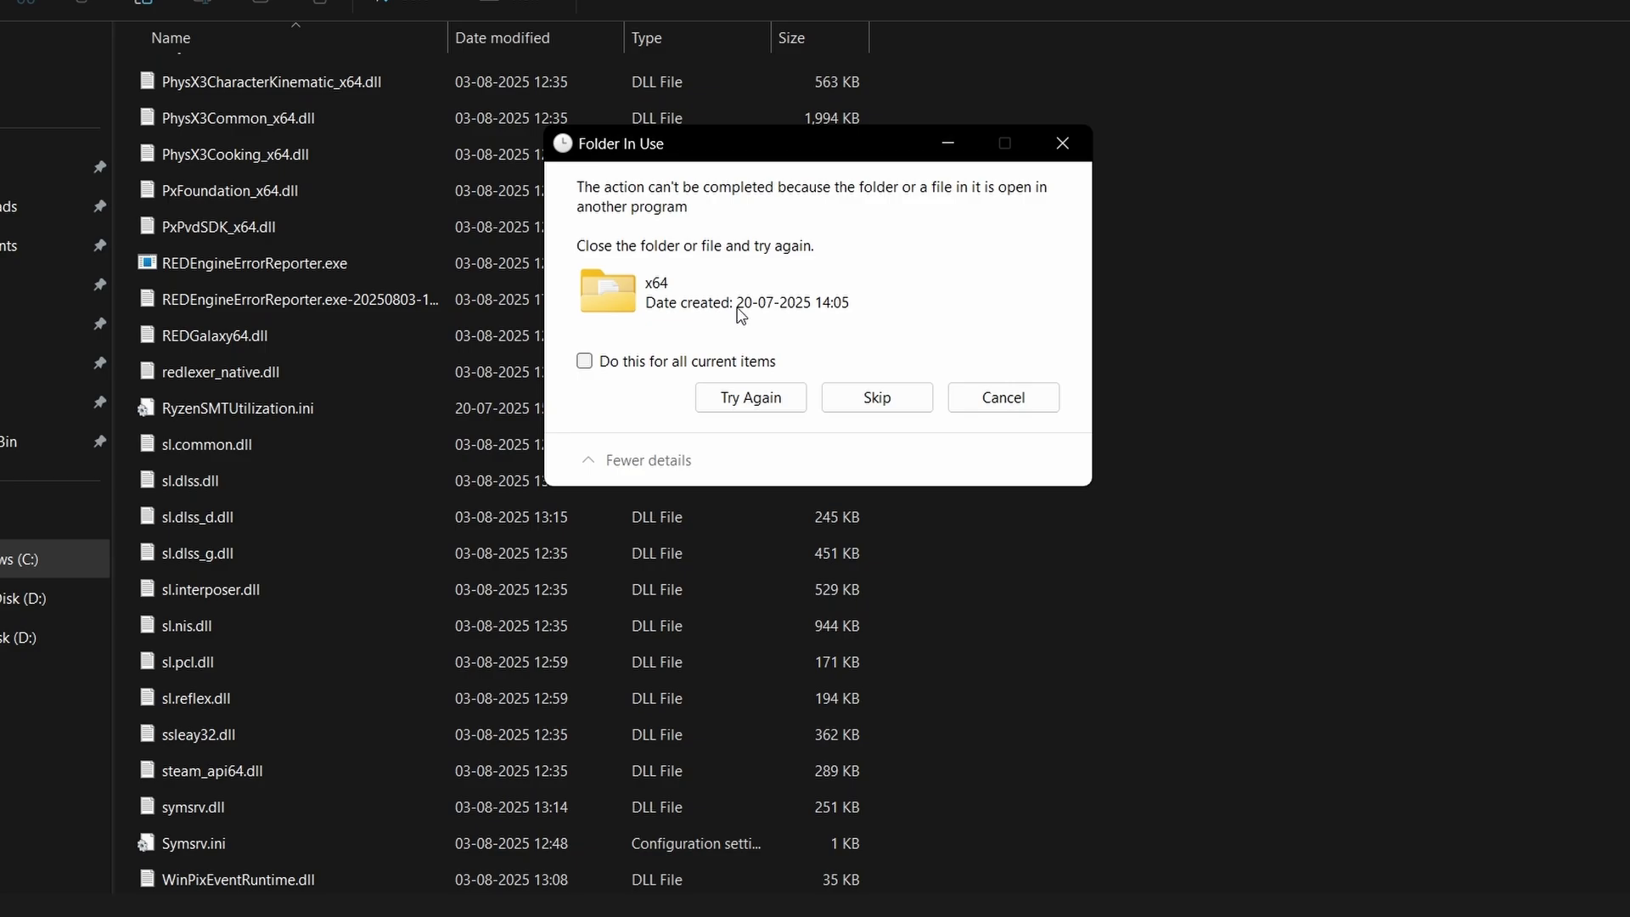
{"action": "left_click", "coordinate": [1069, 158]}
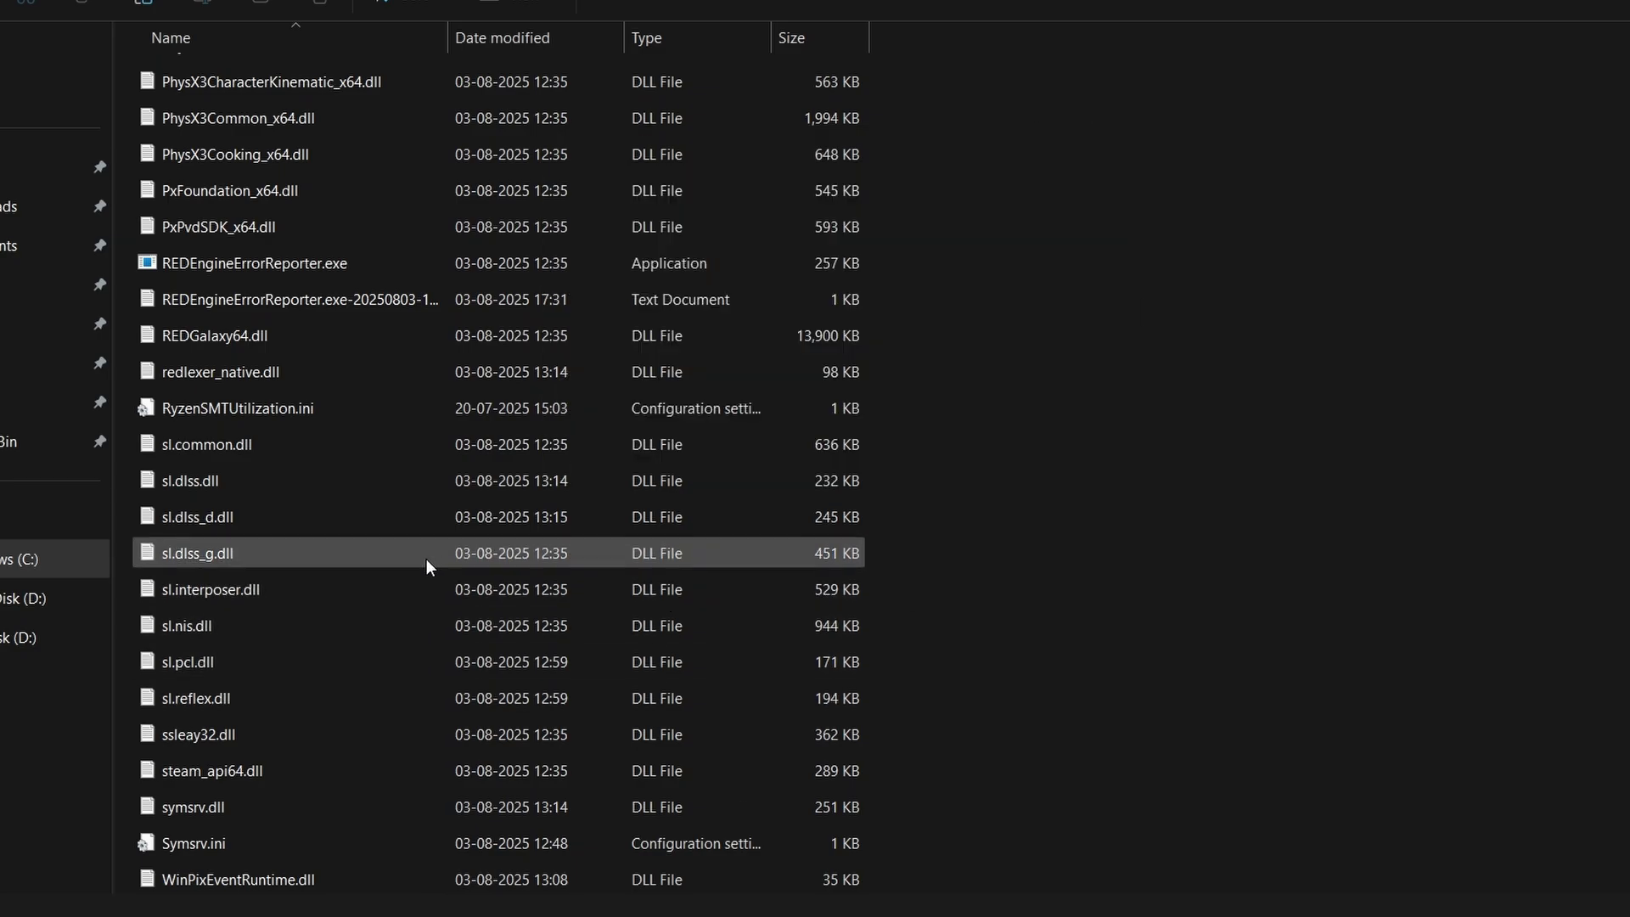
{"action": "scroll", "coordinate": [403, 569], "scroll_direction": "up", "scroll_amount": 5}
{"action": "scroll", "coordinate": [755, 692], "scroll_direction": "up", "scroll_amount": 3}
{"action": "scroll", "coordinate": [755, 692], "scroll_direction": "up", "scroll_amount": 4}
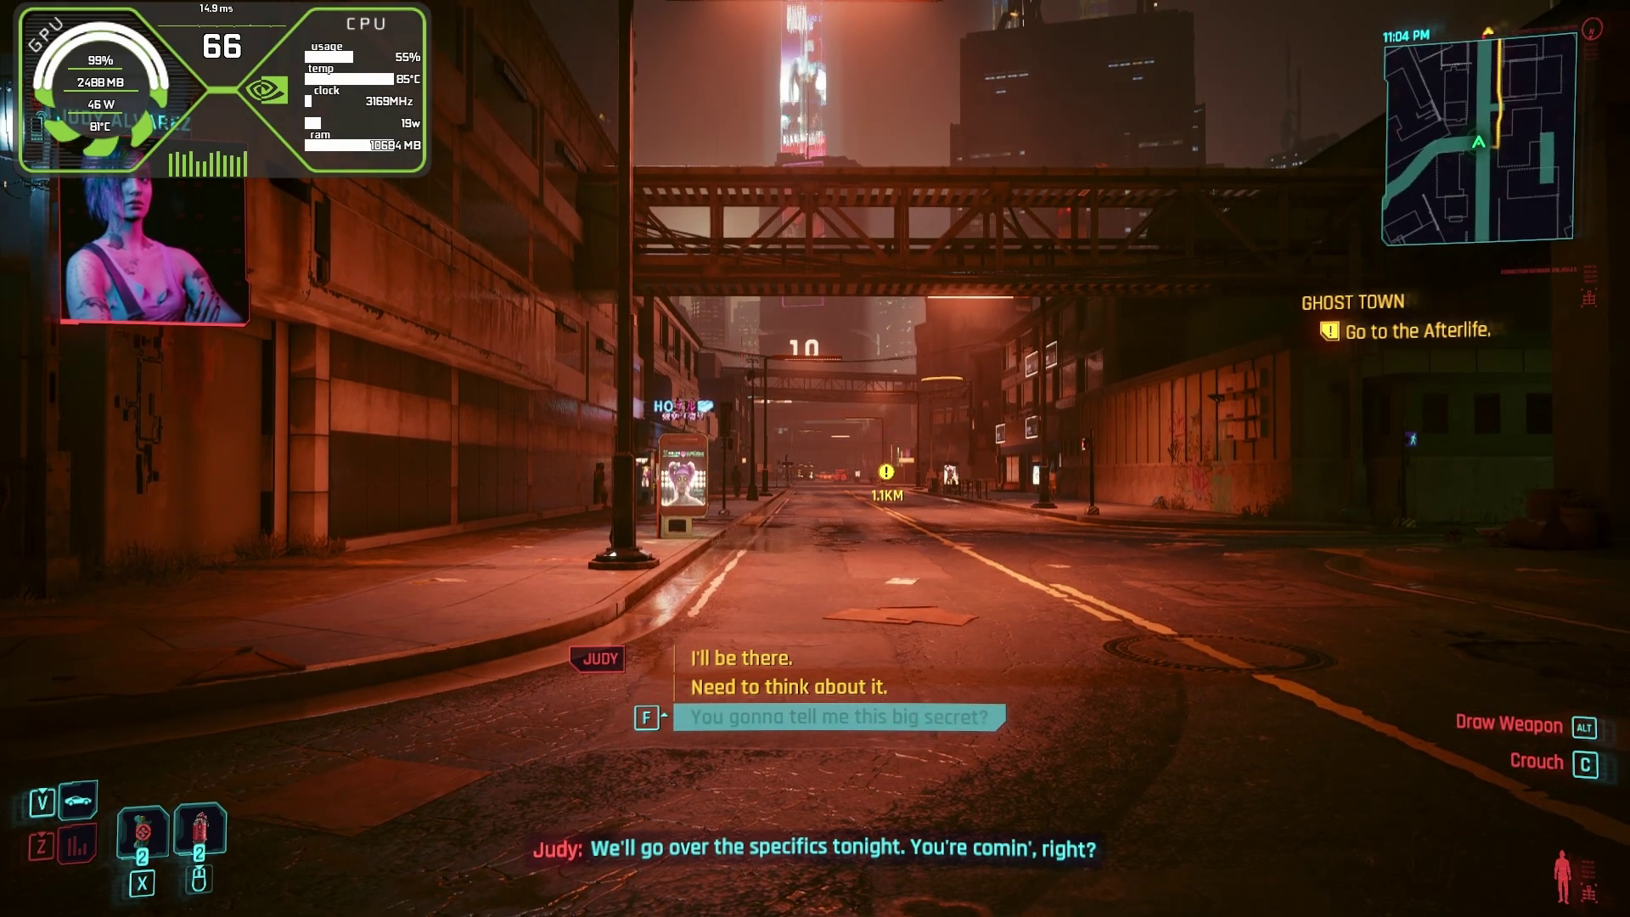
Walk V down the Ghost Town street, under the bridge and past the yellow van.
{"action": "key", "text": "Up"}
{"action": "key", "text": "w"}
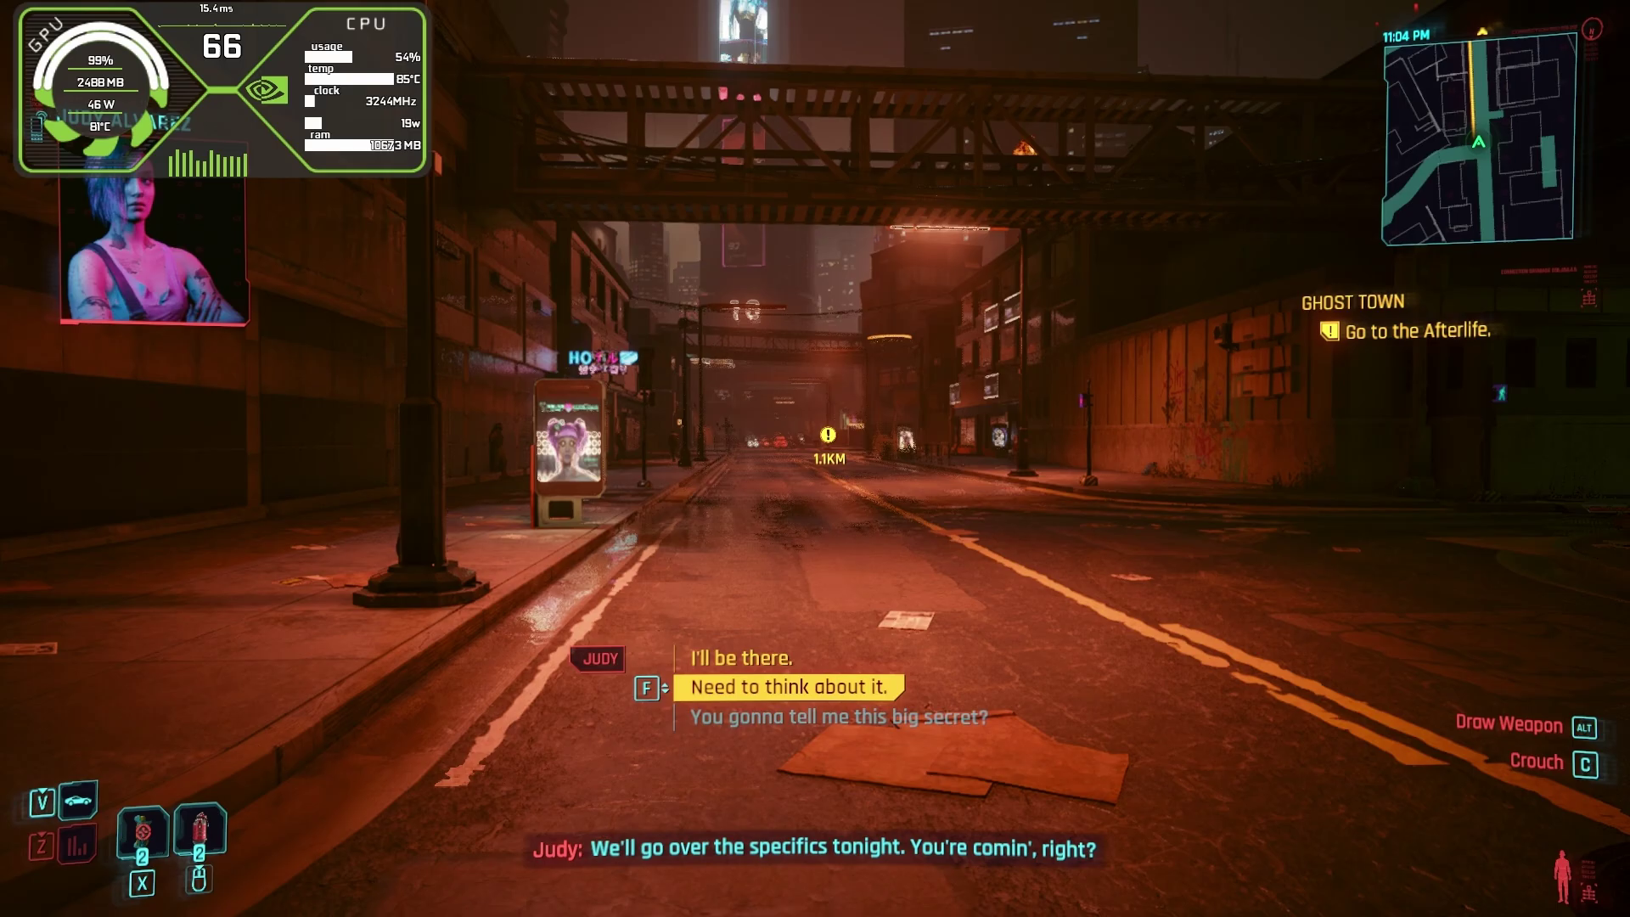
{"action": "key", "text": "w"}
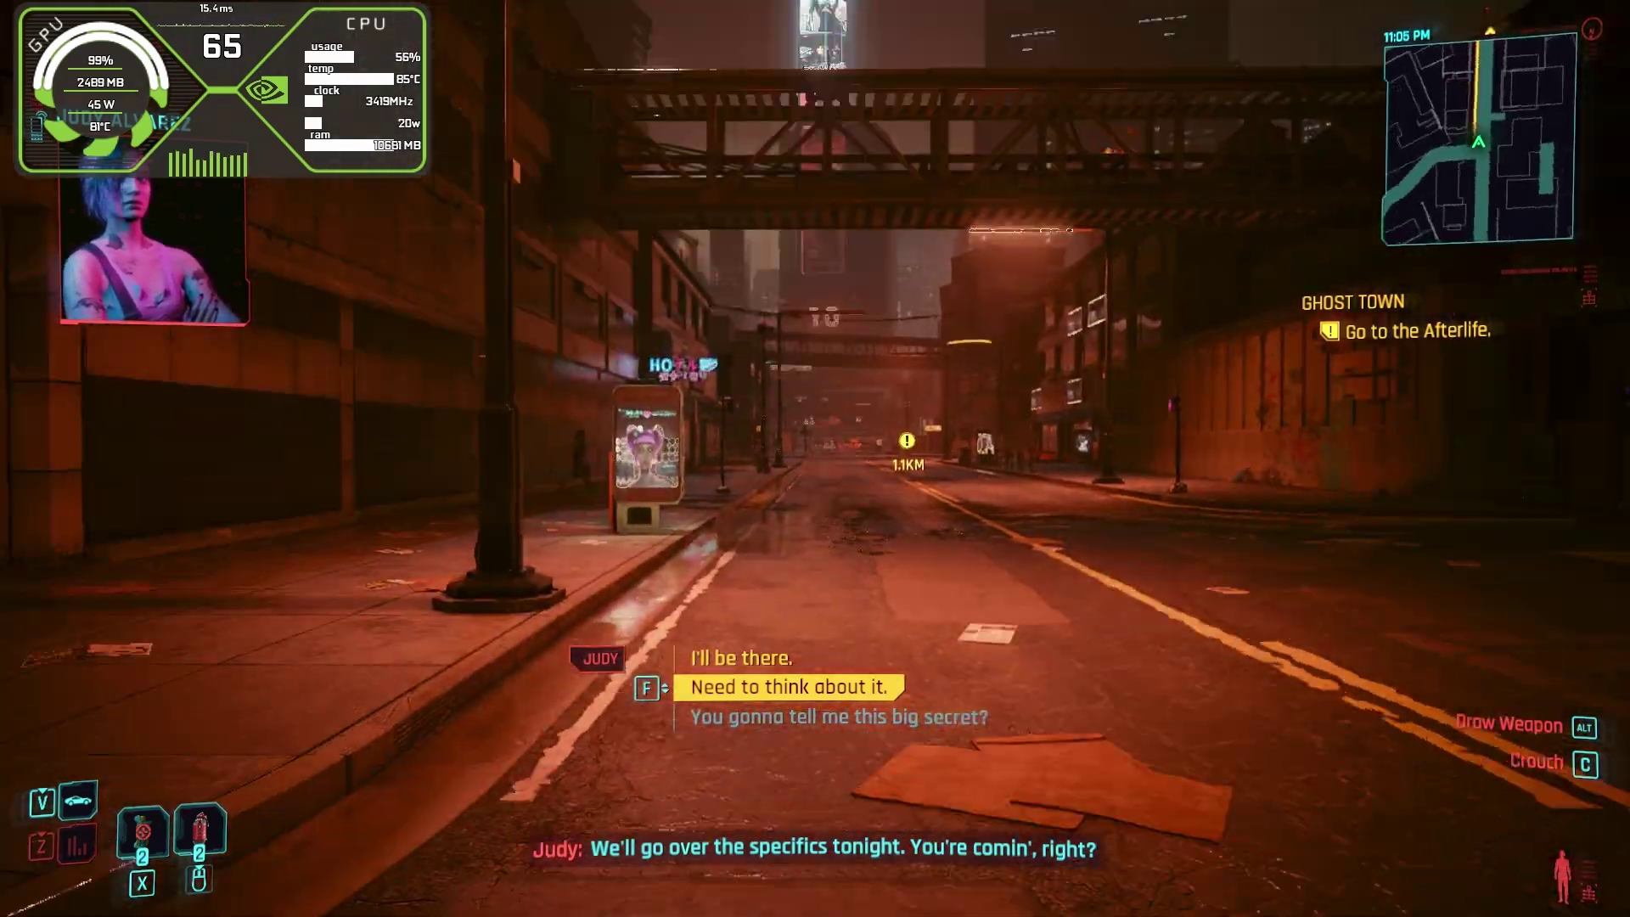
{"action": "key", "text": "w"}
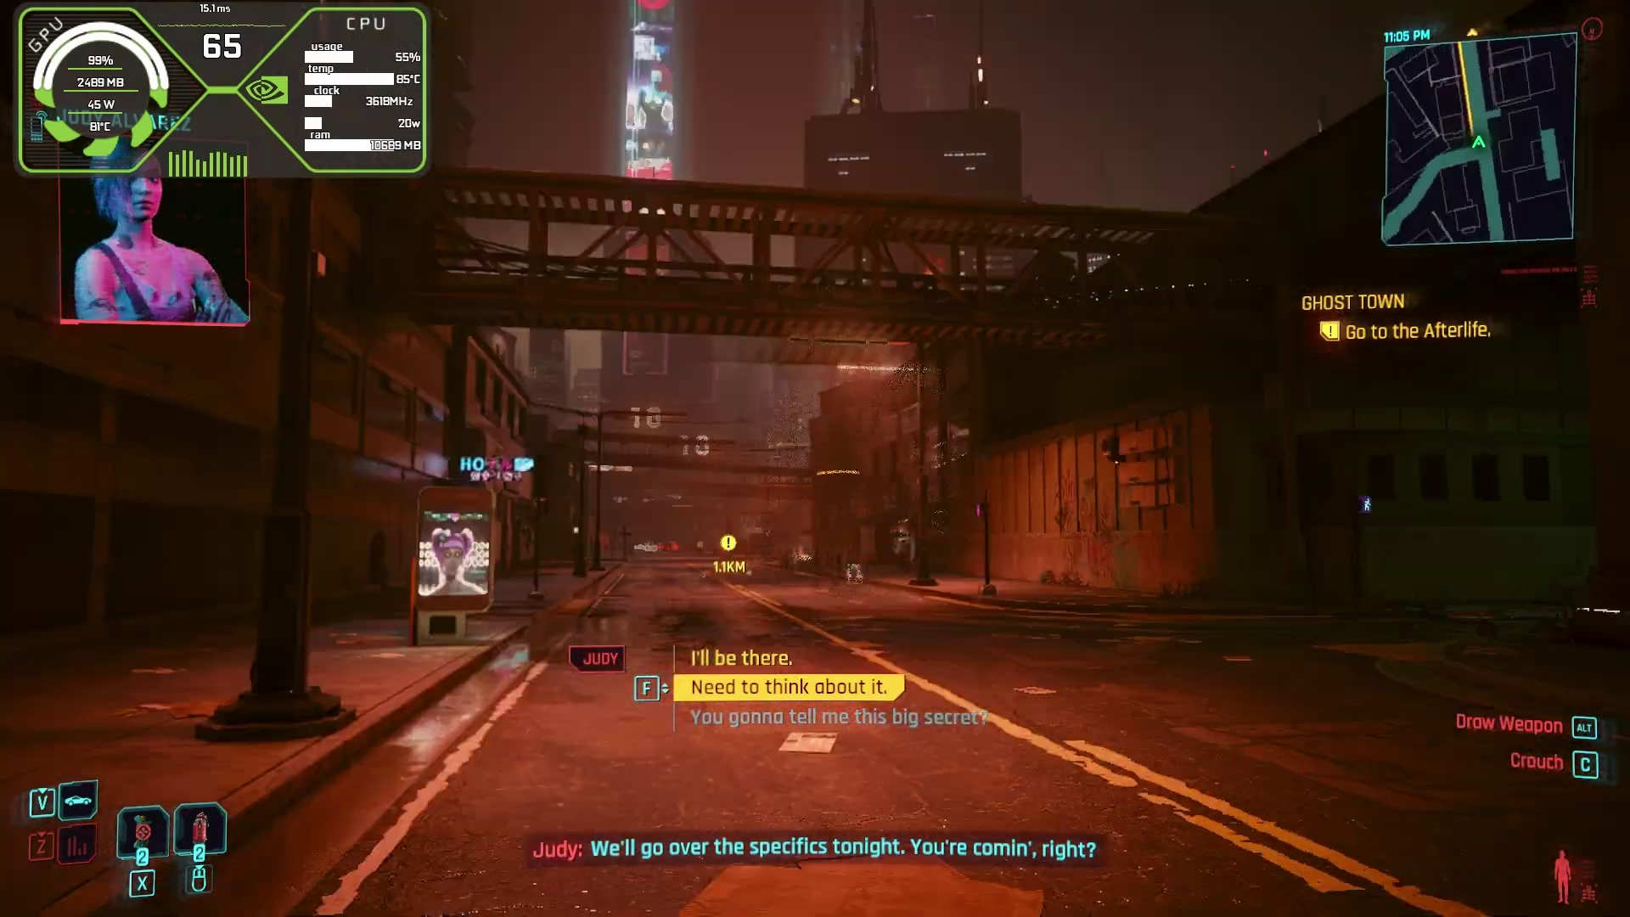
{"action": "key", "text": "w"}
{"action": "scroll", "coordinate": [815, 459], "scroll_direction": "up", "scroll_amount": 1}
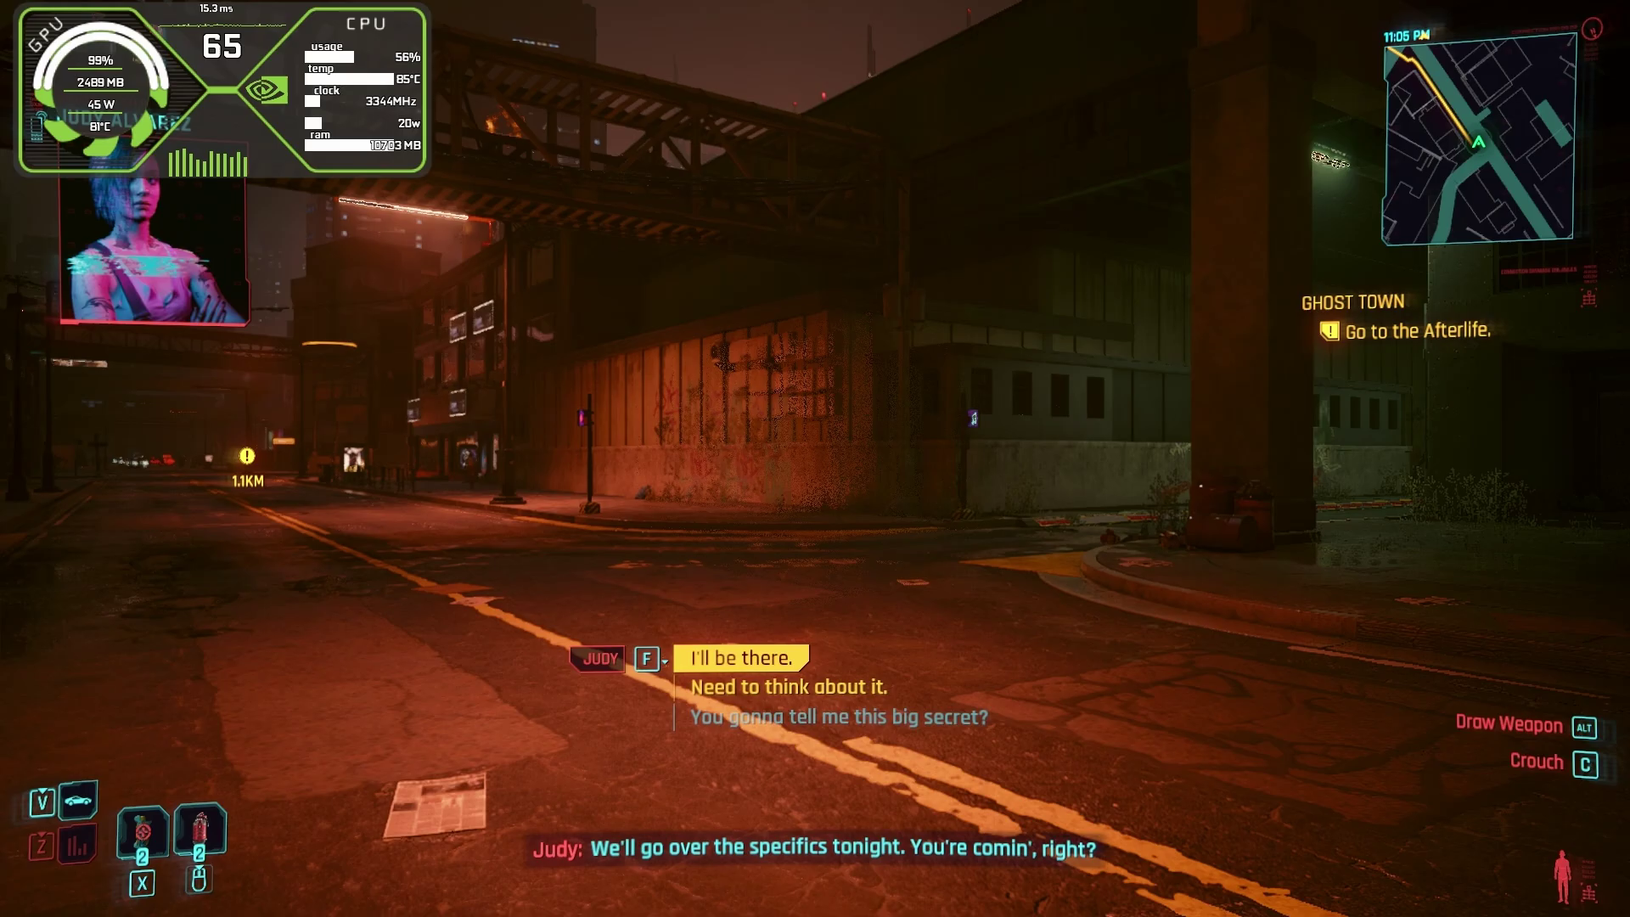
{"action": "key", "text": "w"}
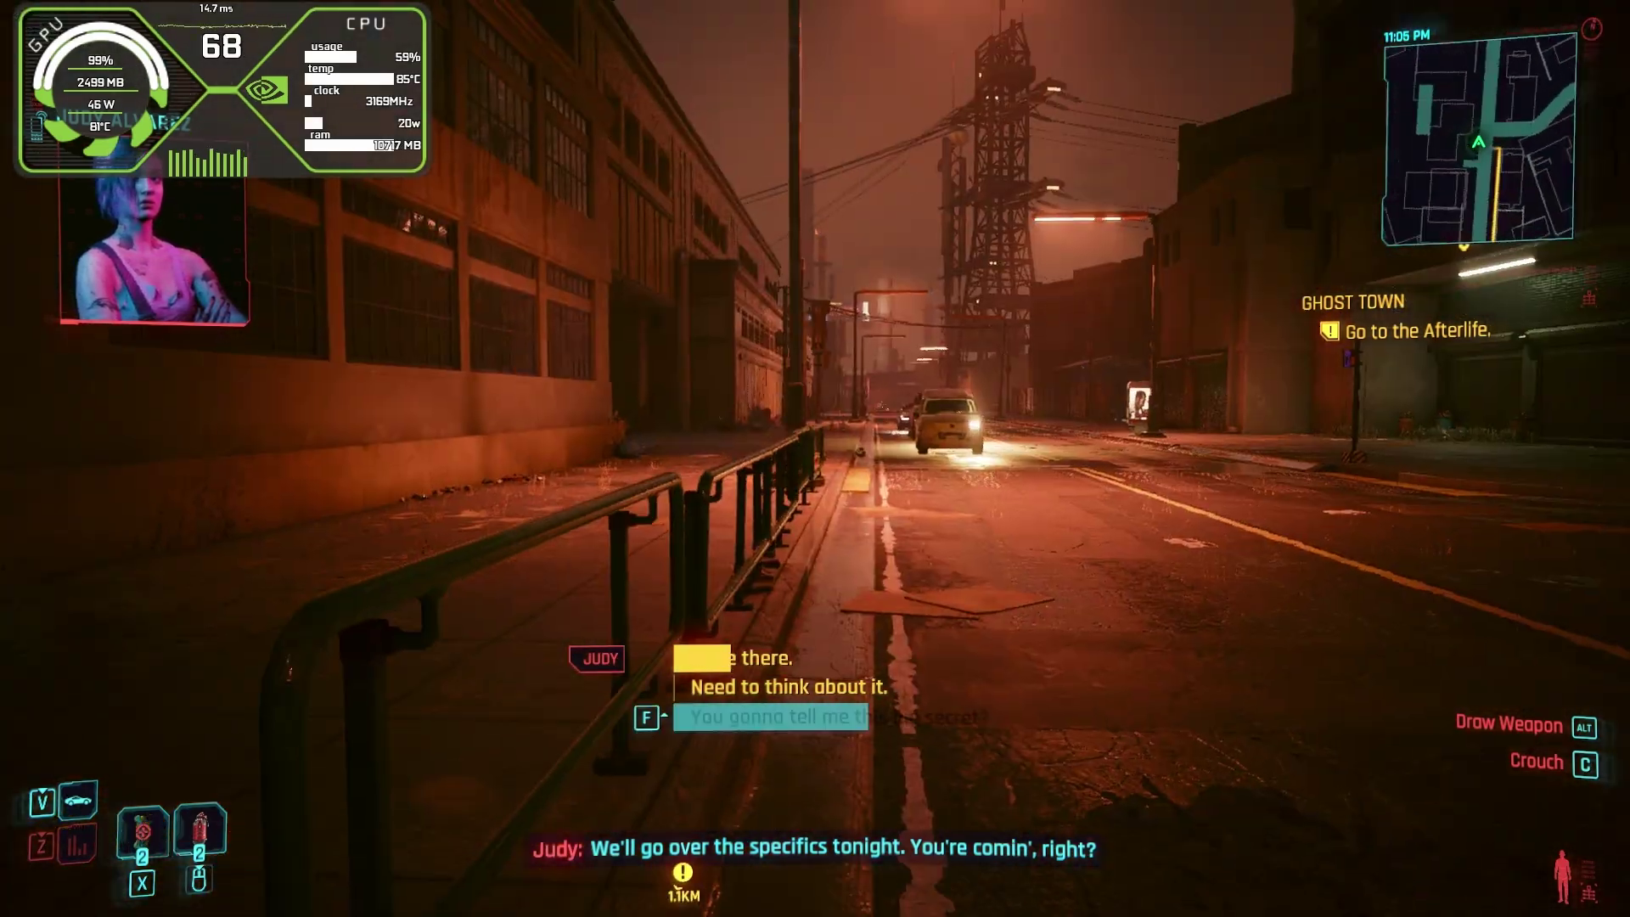
{"action": "key", "text": "w"}
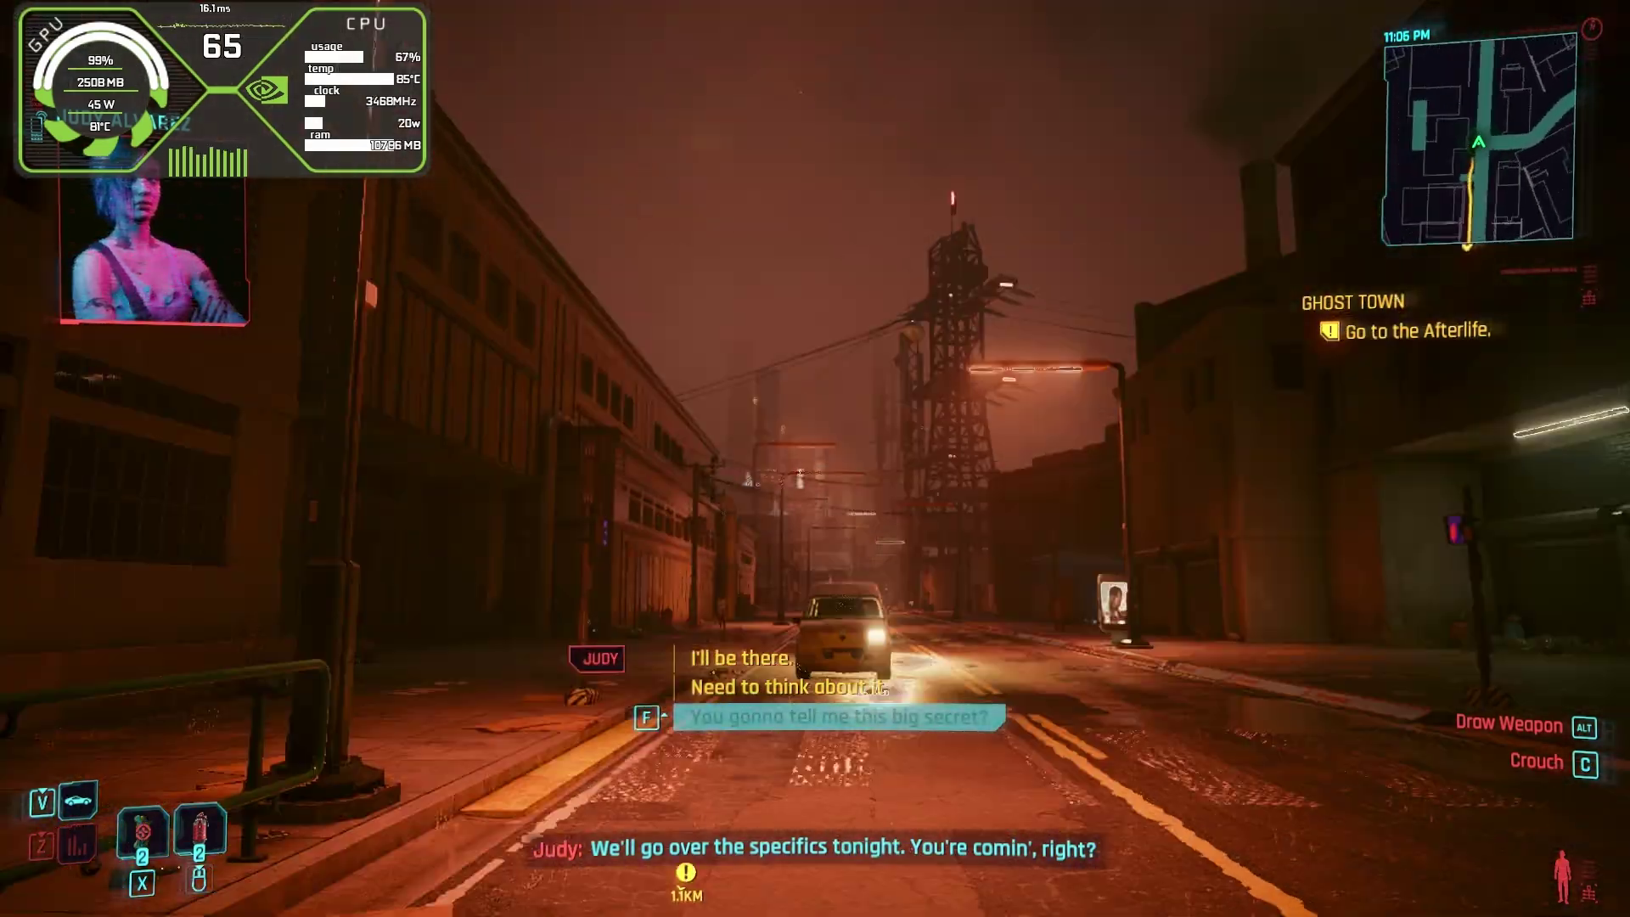
{"action": "key", "text": "w"}
{"action": "scroll", "coordinate": [815, 688], "scroll_direction": "up", "scroll_amount": 1}
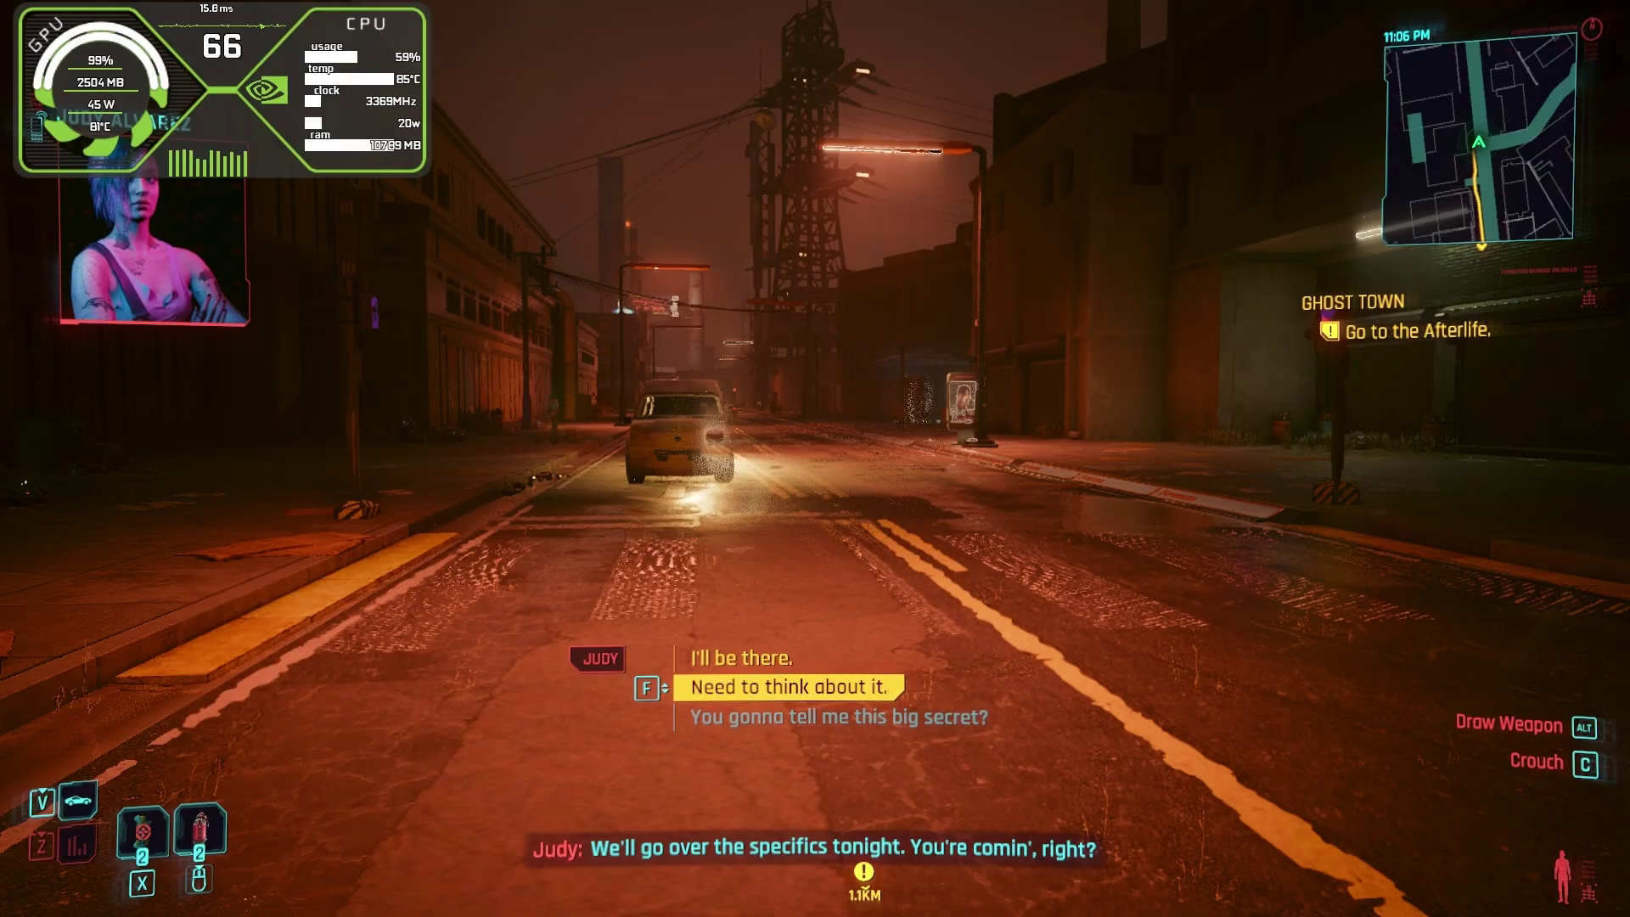
{"action": "key", "text": "w"}
{"action": "scroll", "coordinate": [815, 688], "scroll_direction": "up", "scroll_amount": 1}
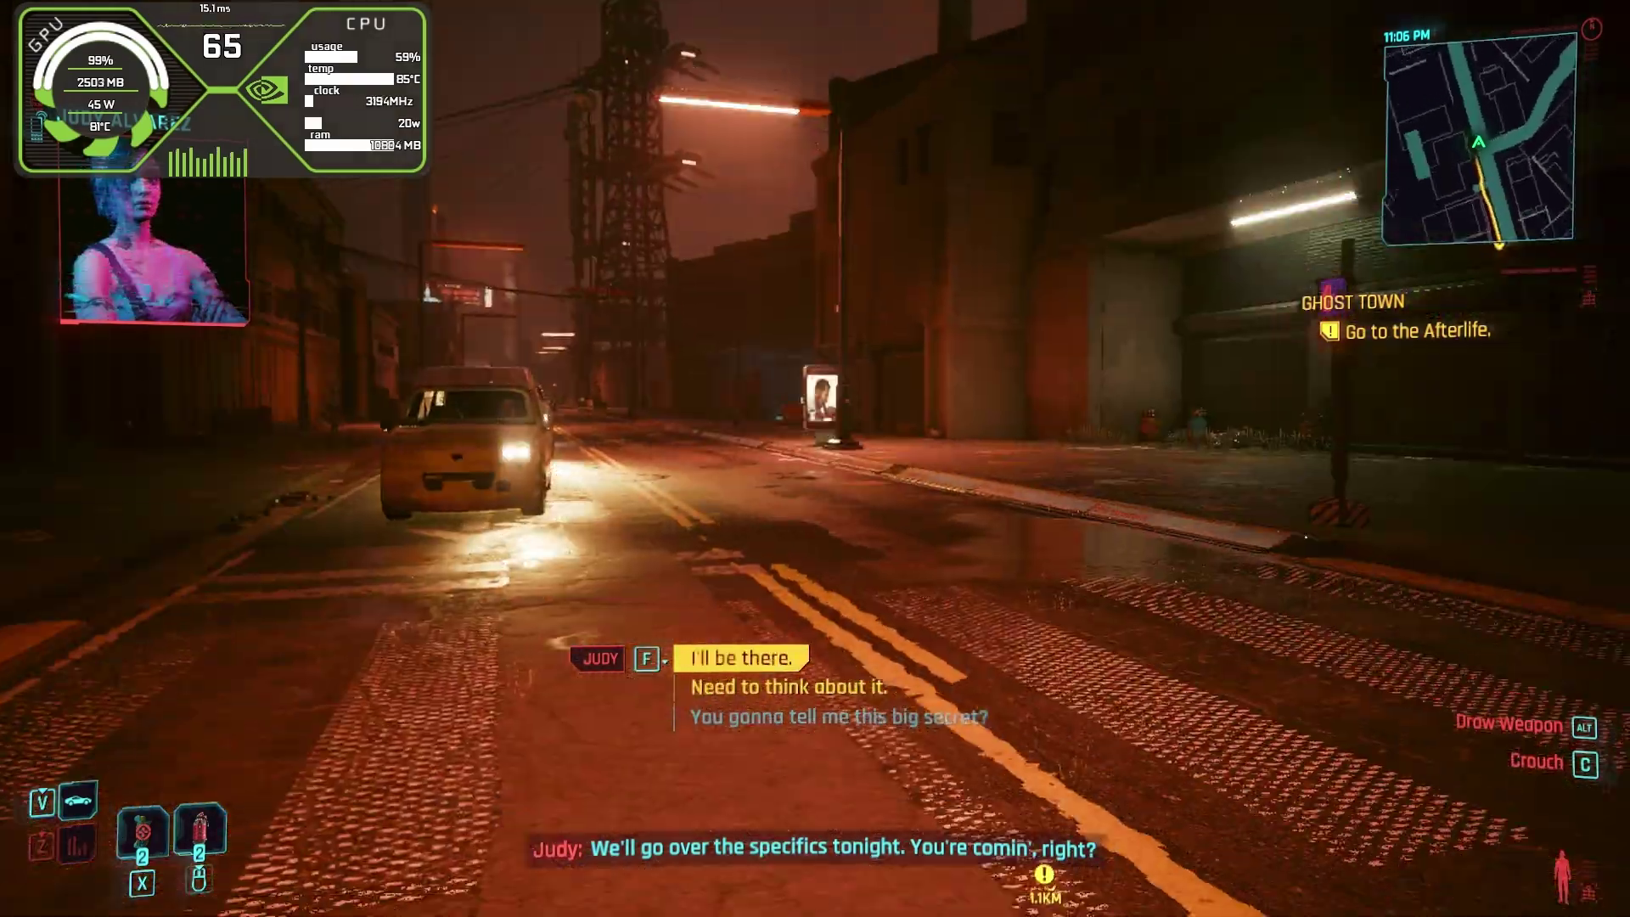
{"action": "key", "text": "w"}
{"action": "scroll", "coordinate": [816, 687], "scroll_direction": "down", "scroll_amount": 2}
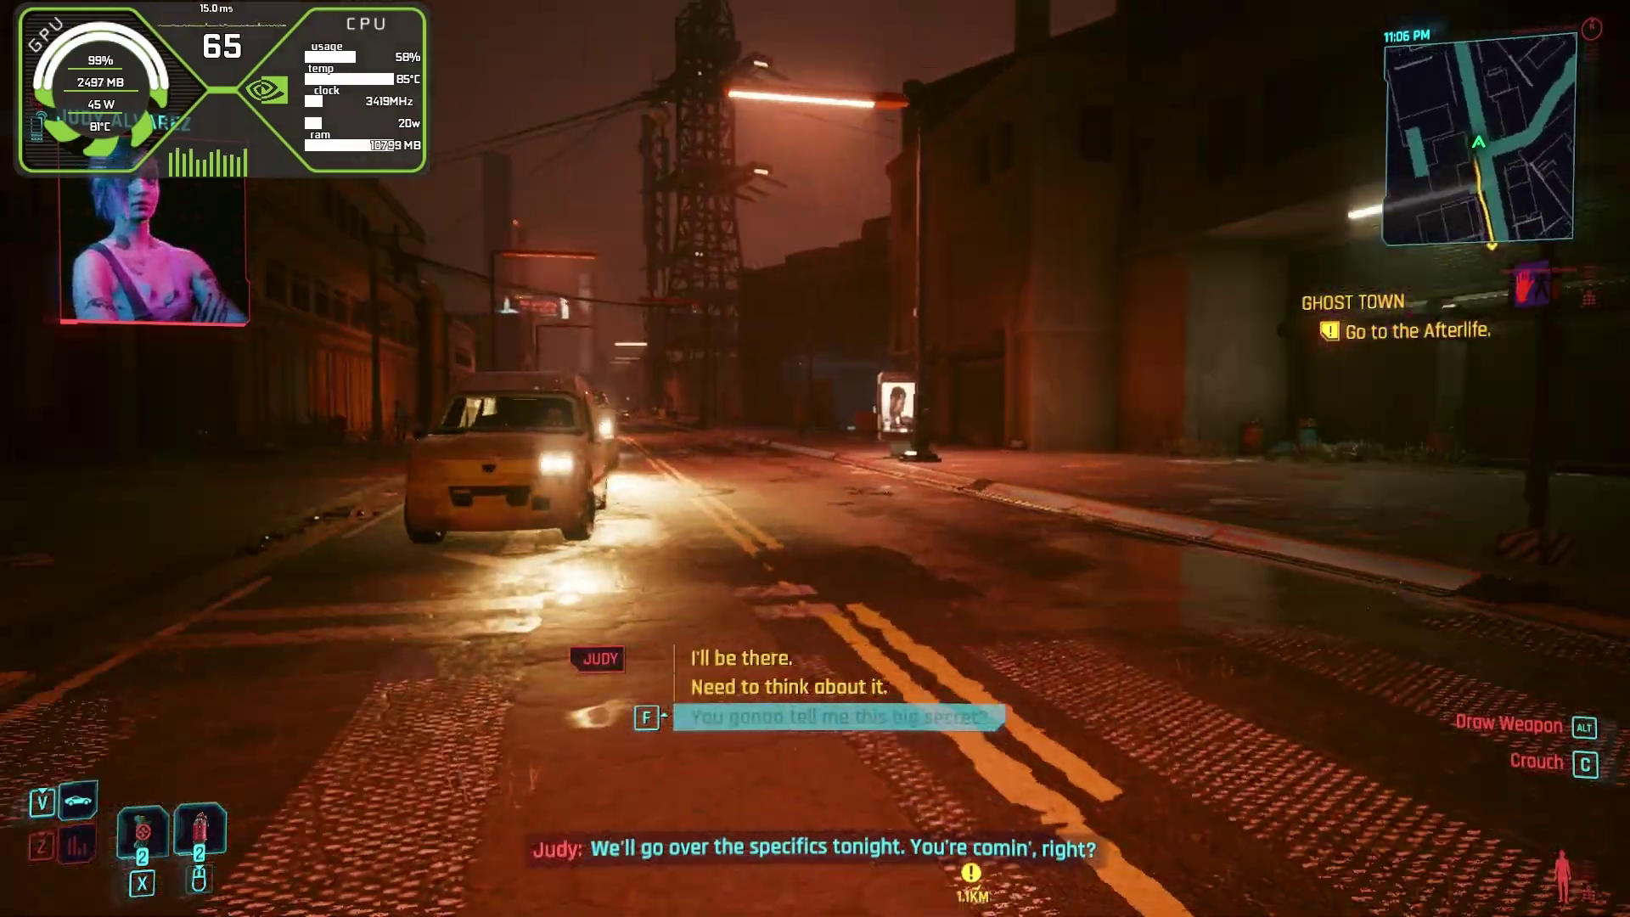
{"action": "key", "text": "w"}
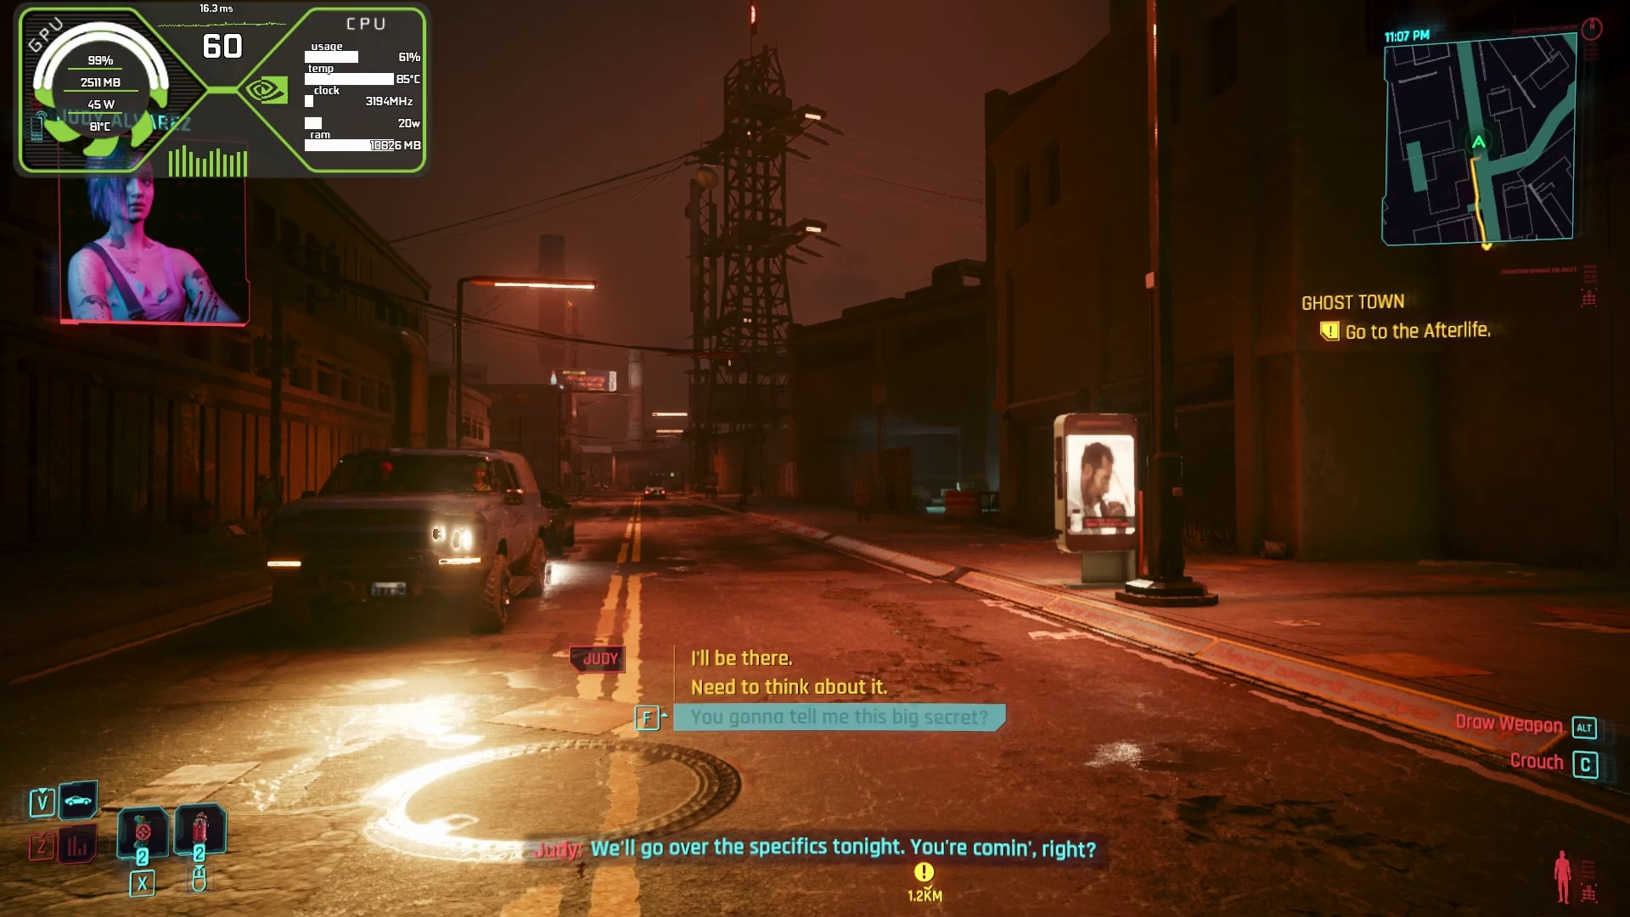
{"action": "key", "text": "w"}
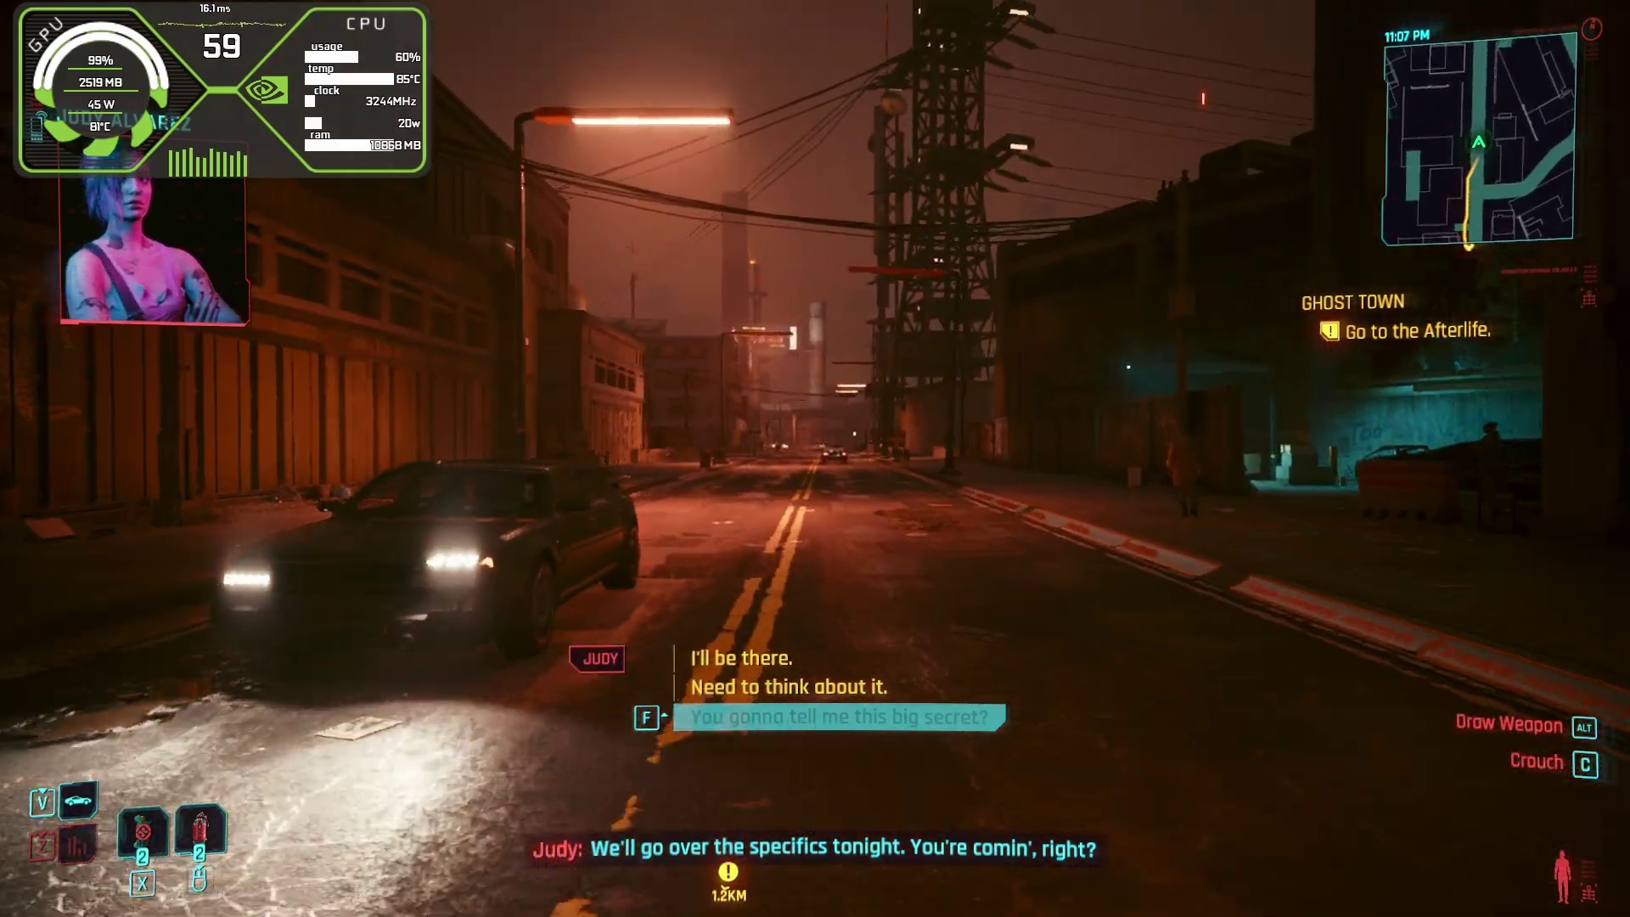
{"action": "key", "text": "w"}
Set Frame Generation to Intel XeSS Frame Generation, apply, confirm, and resume play.
{"action": "key", "text": "Escape"}
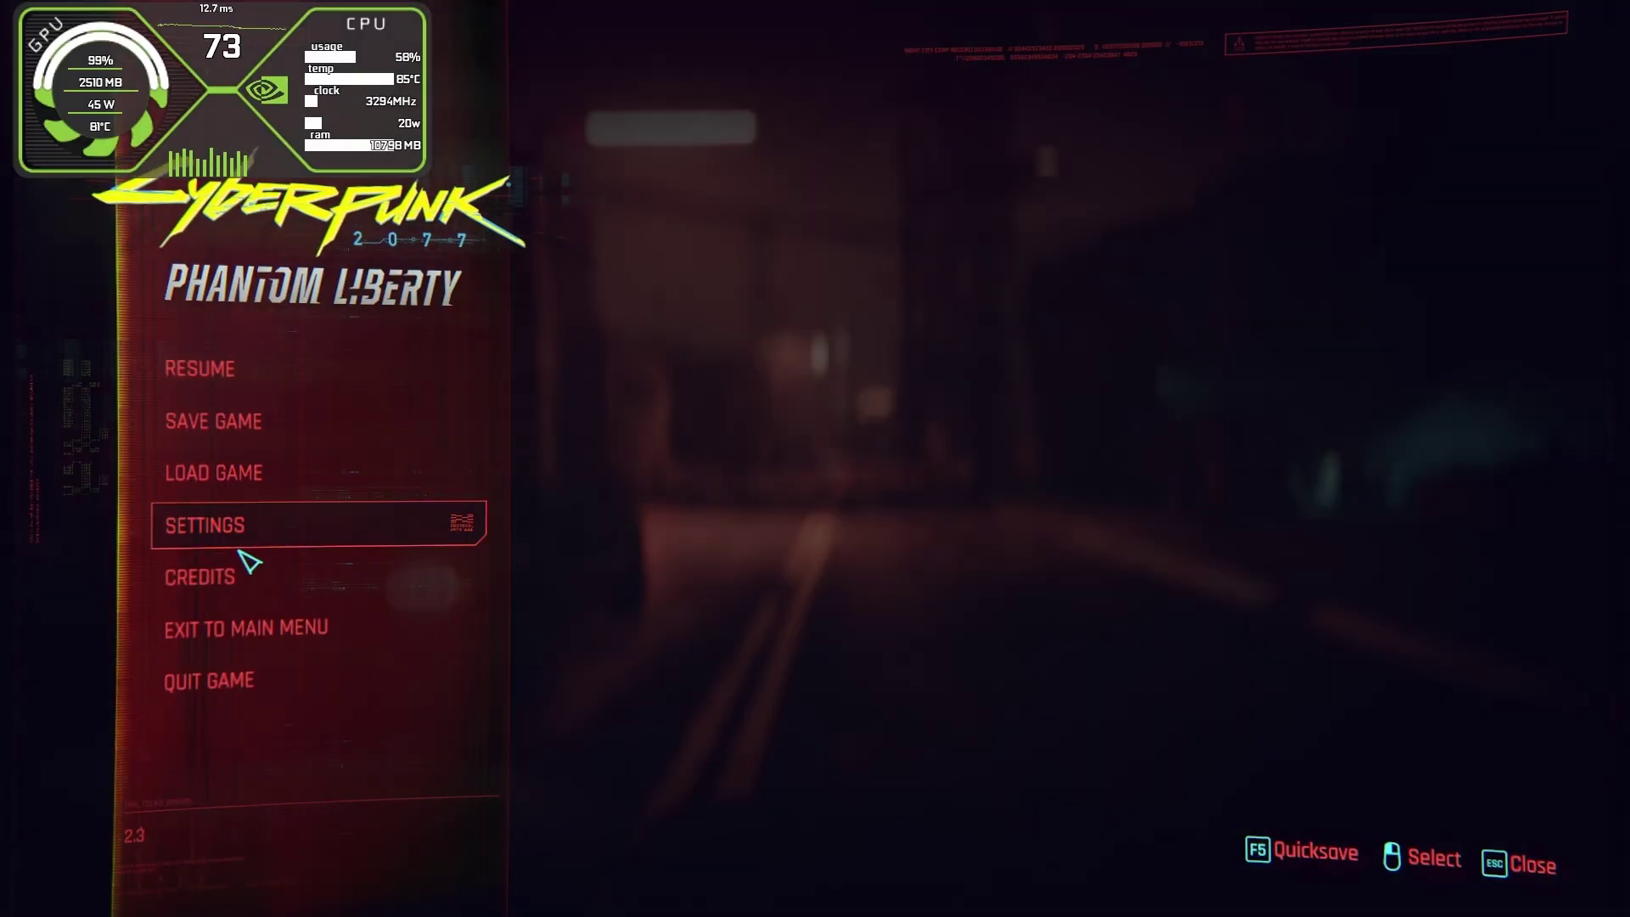
{"action": "left_click", "coordinate": [241, 544]}
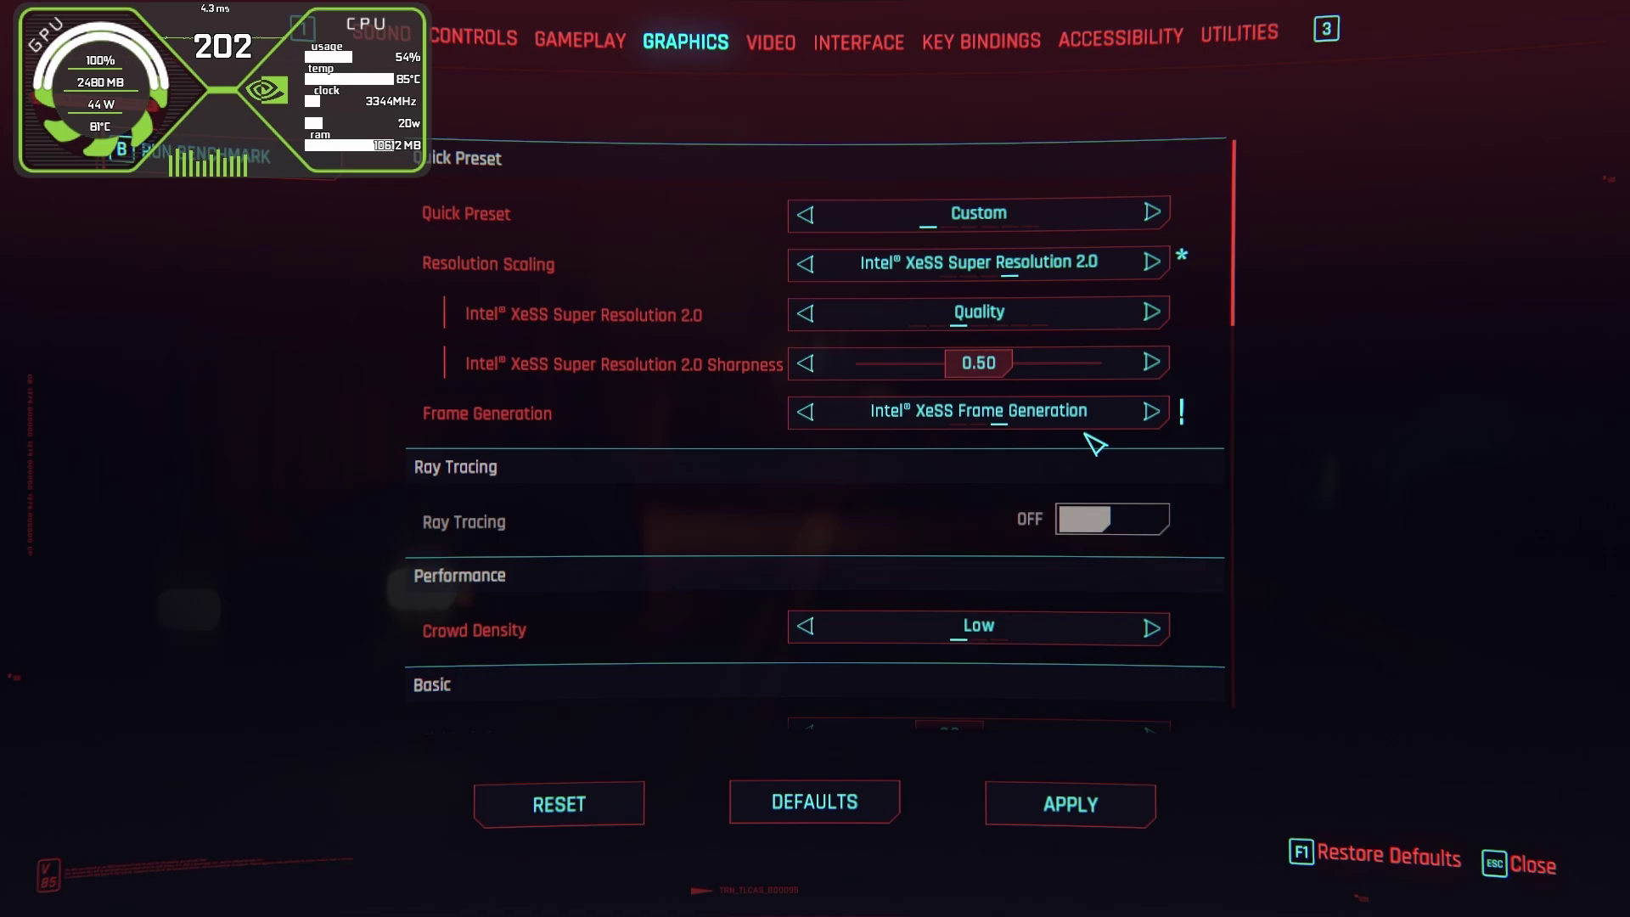
{"action": "left_click", "coordinate": [1100, 802]}
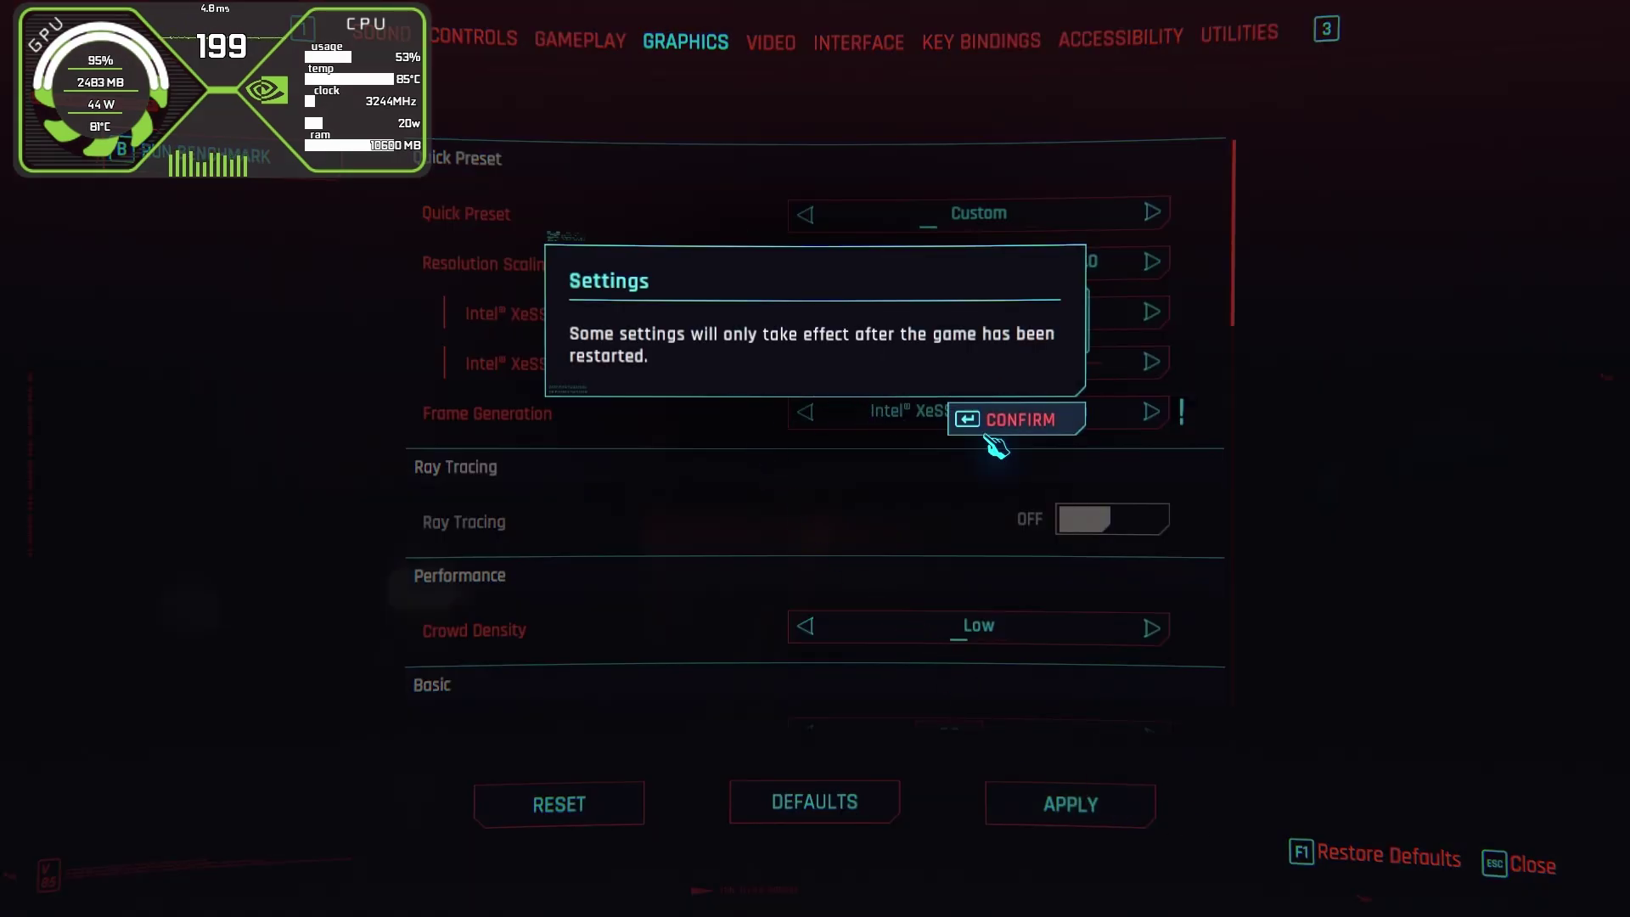
{"action": "left_click", "coordinate": [1006, 420]}
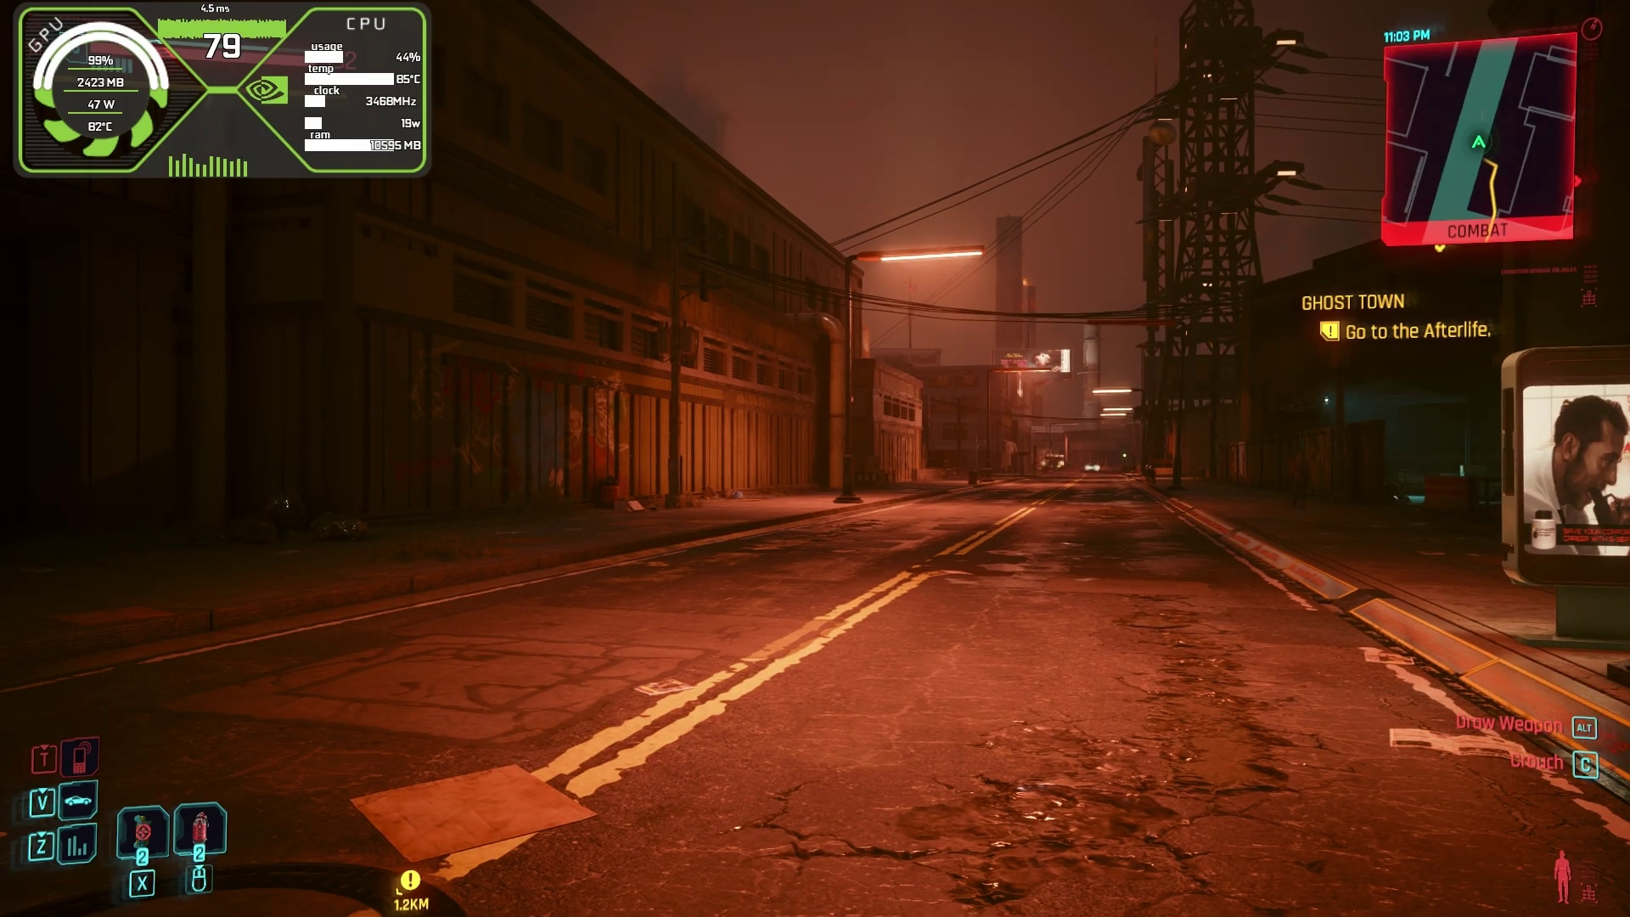
Walk along the Ghost Town street toward the pedestrian while taking the incoming call.
{"action": "key", "text": "w"}
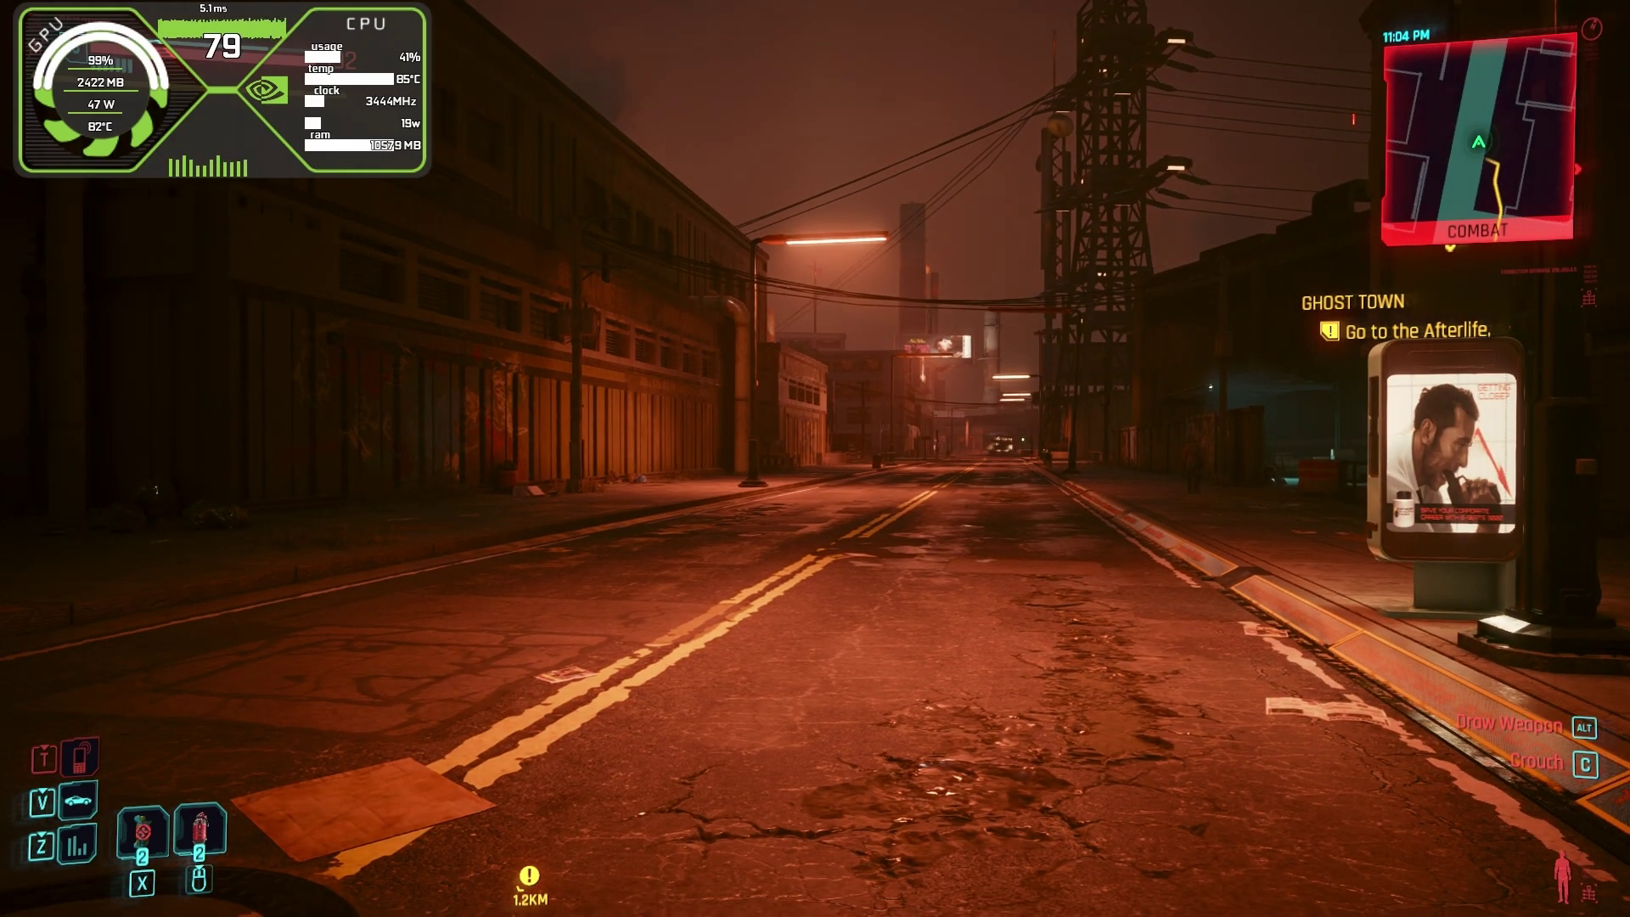
{"action": "key", "text": "w"}
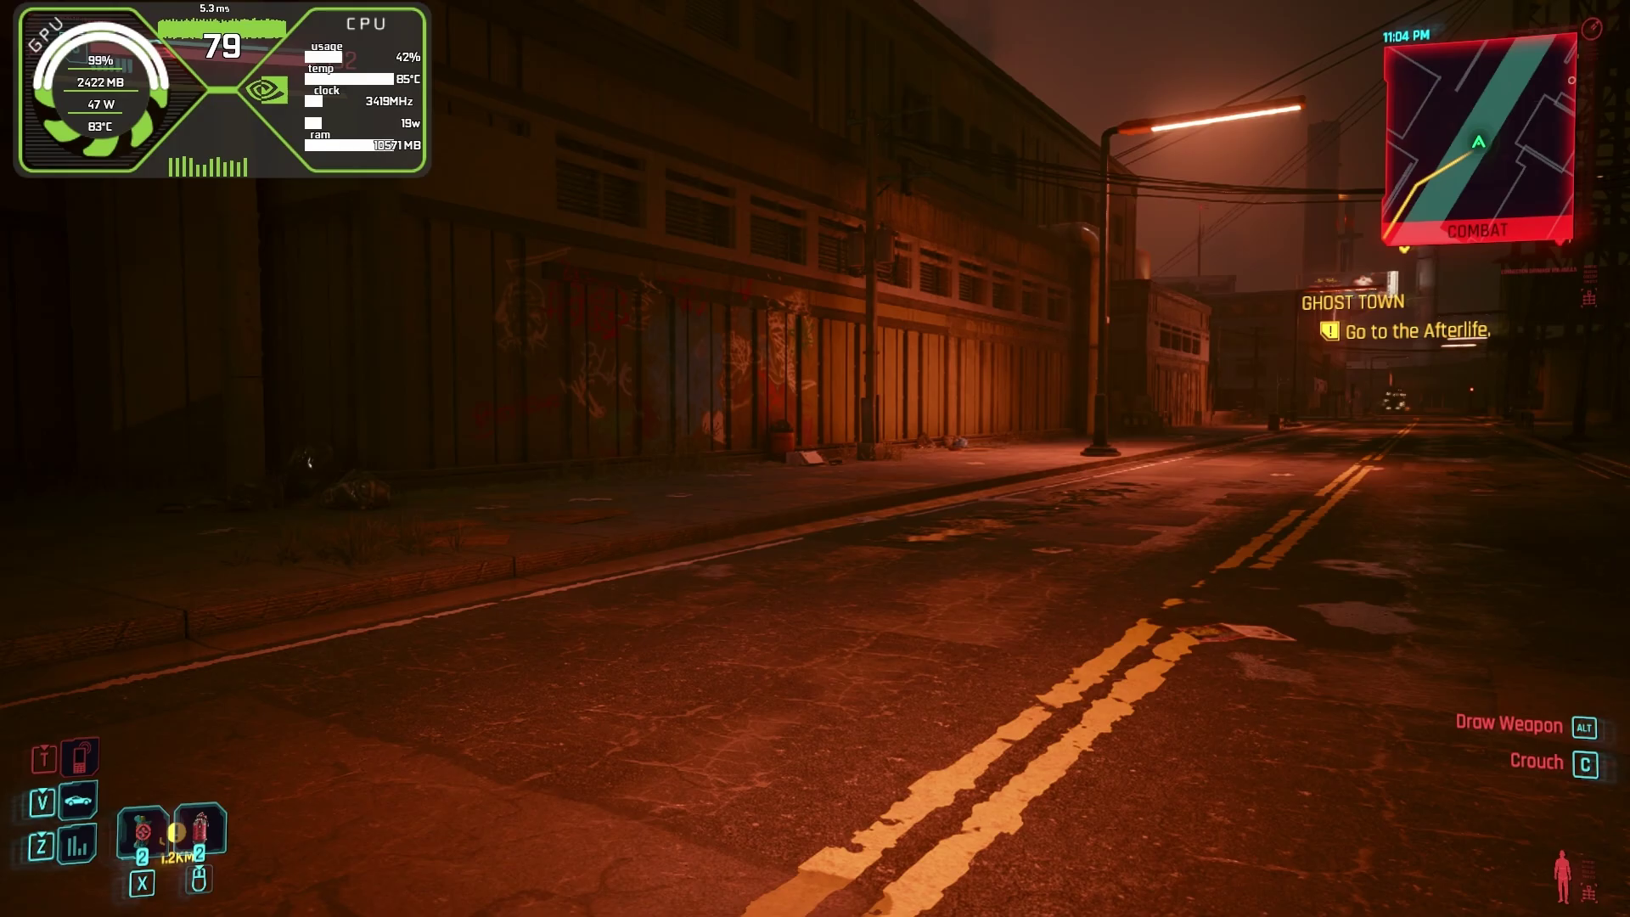
{"action": "key", "text": "w"}
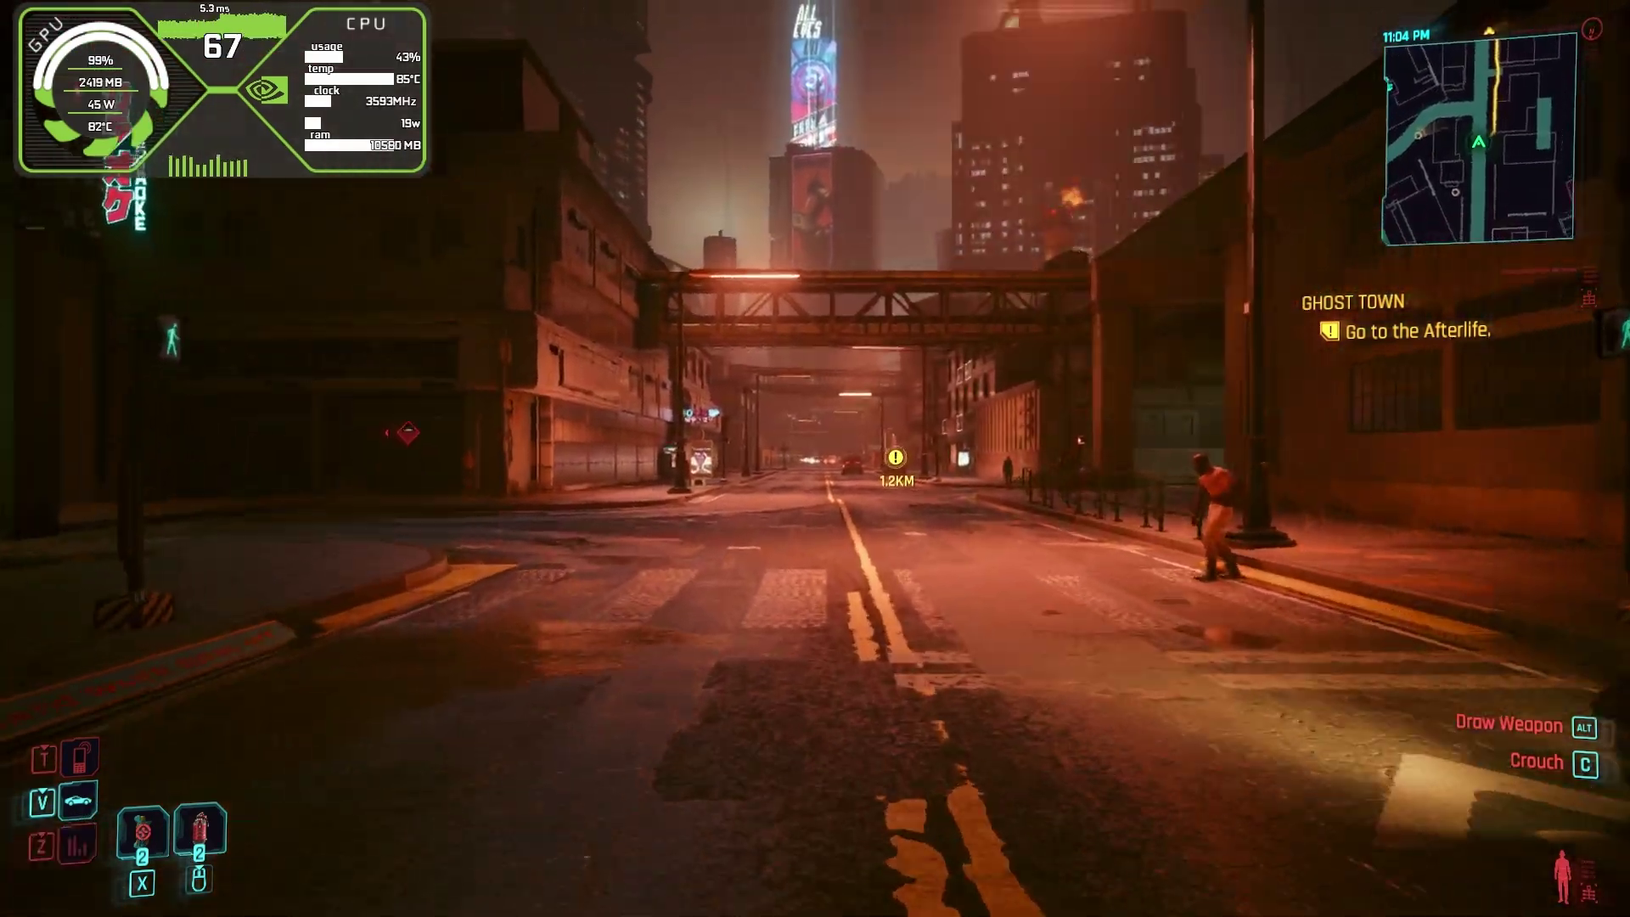
{"action": "key", "text": "w"}
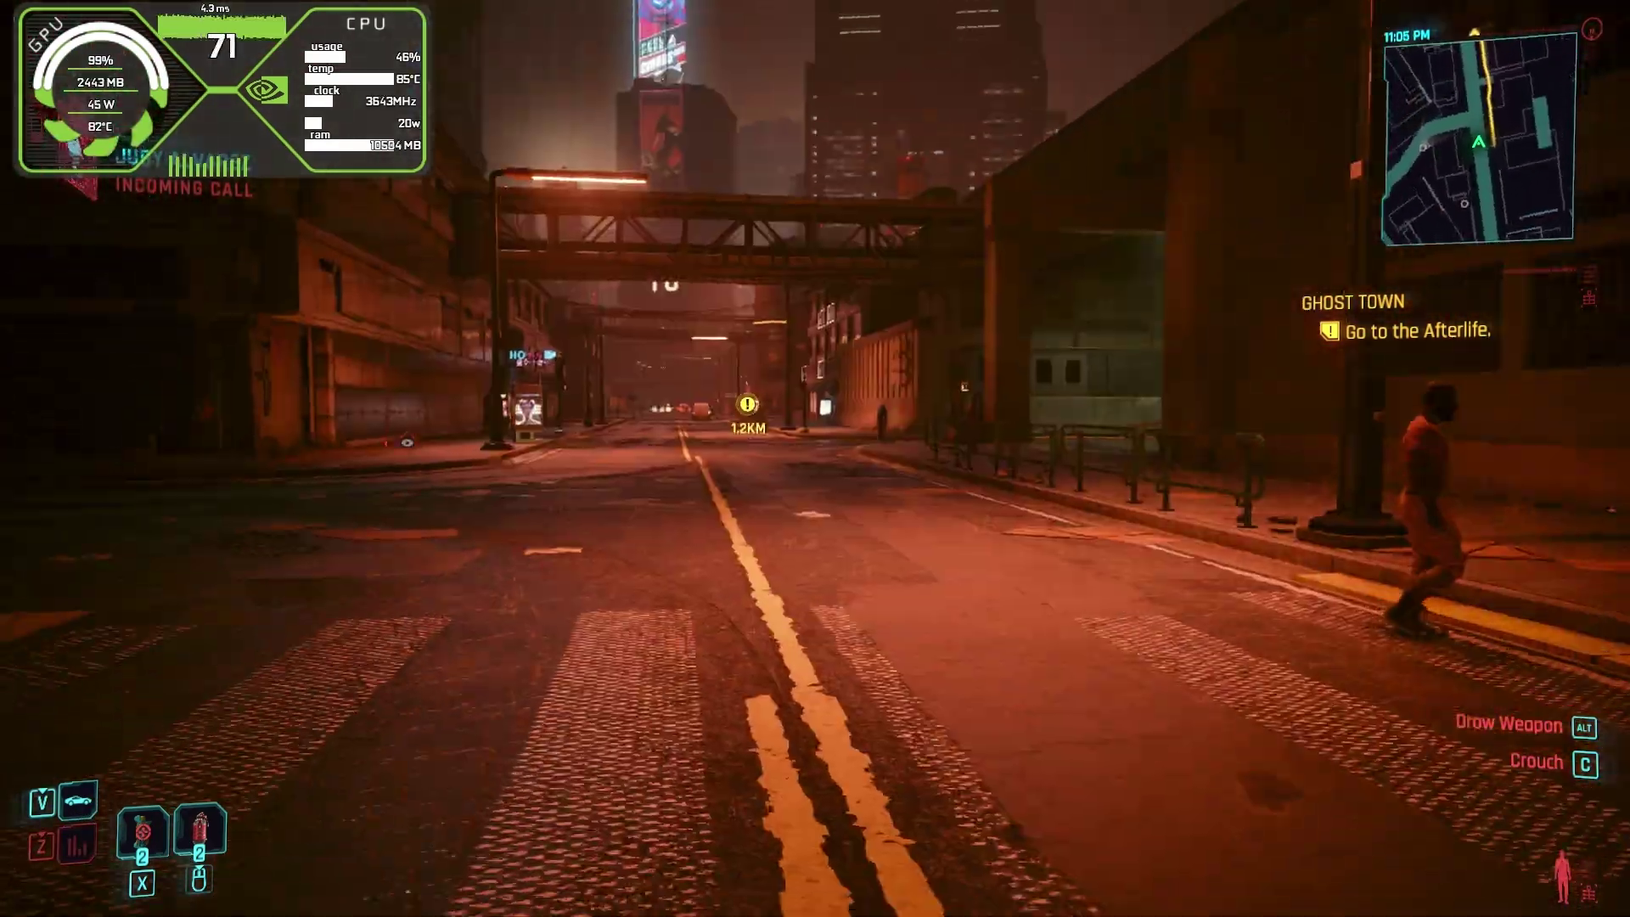
{"action": "key", "text": "w"}
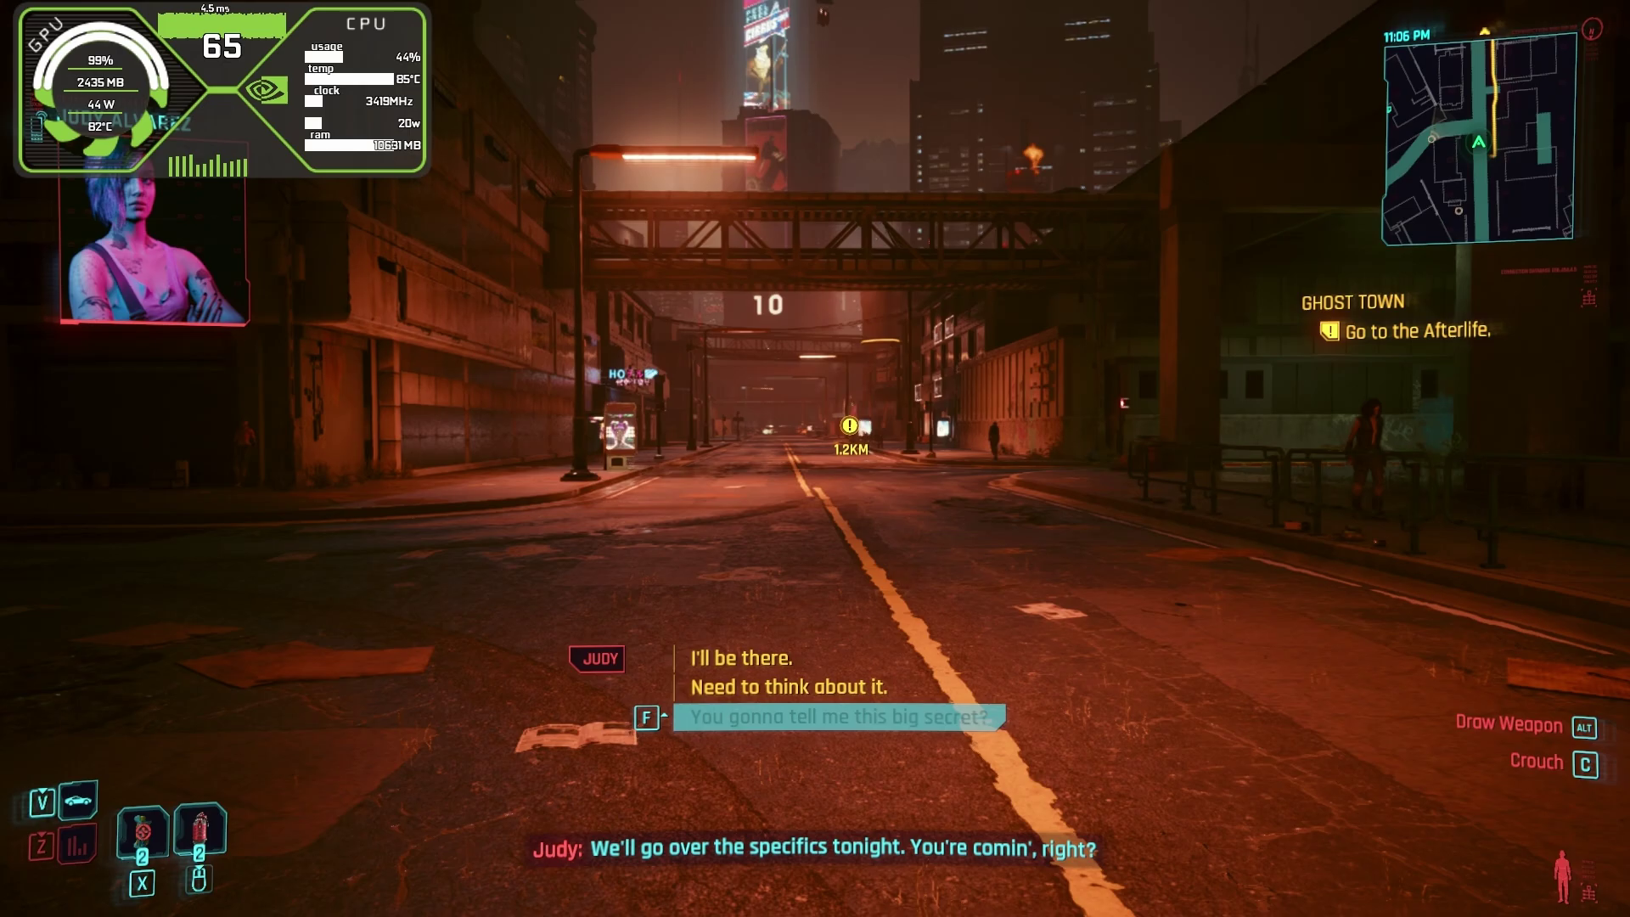
{"action": "key", "text": "w"}
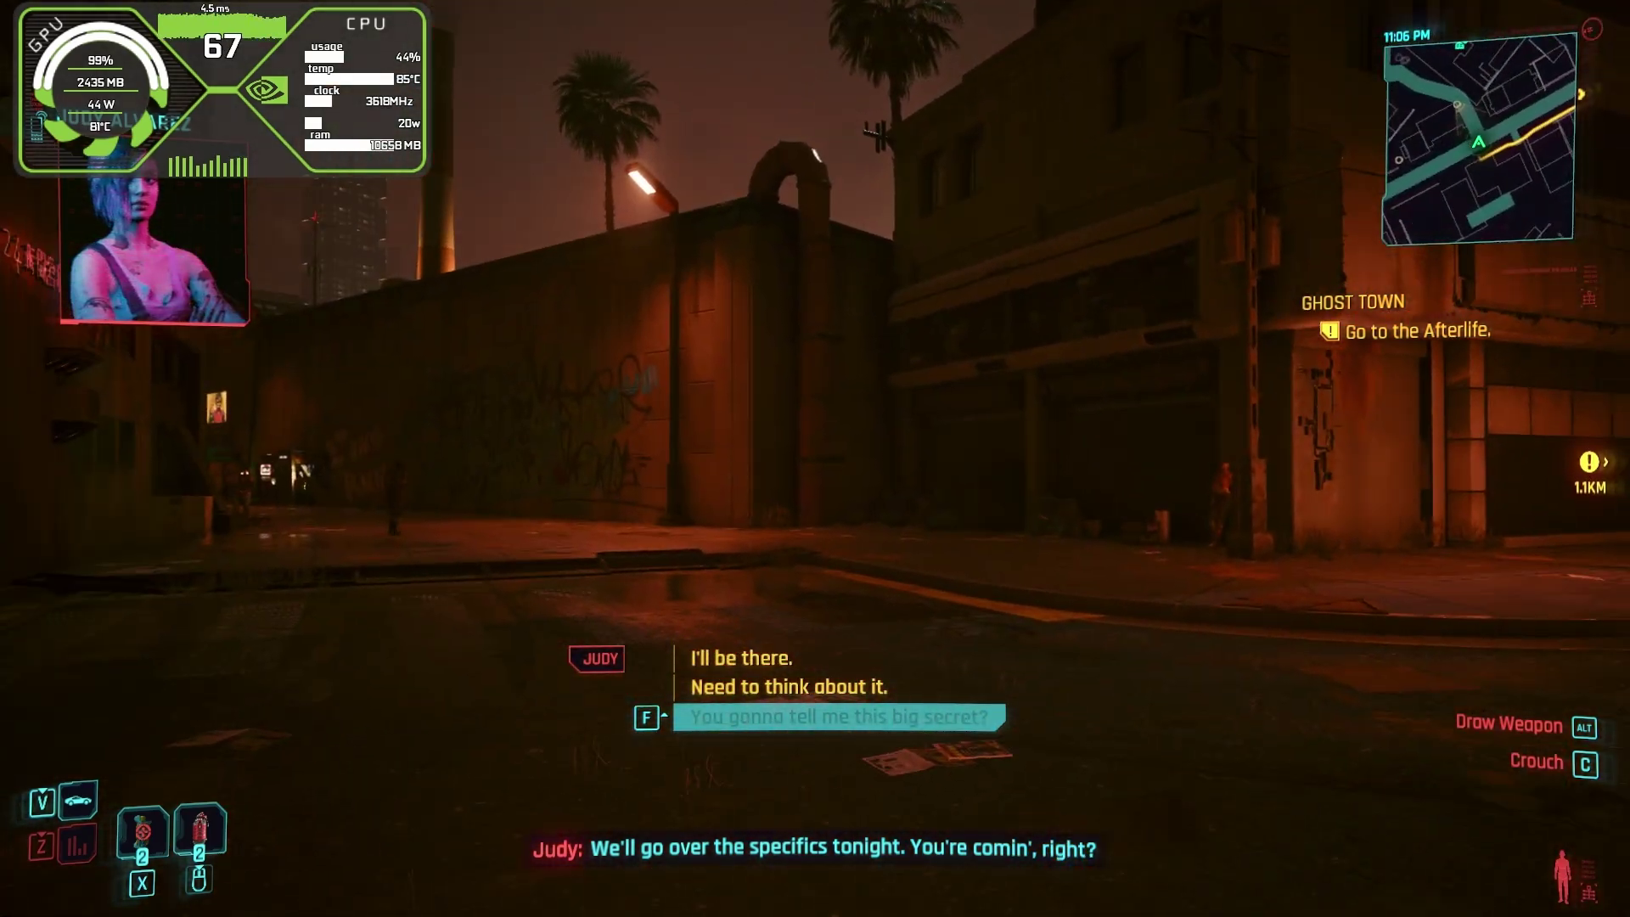
{"action": "scroll", "coordinate": [816, 688], "scroll_direction": "up", "scroll_amount": 1}
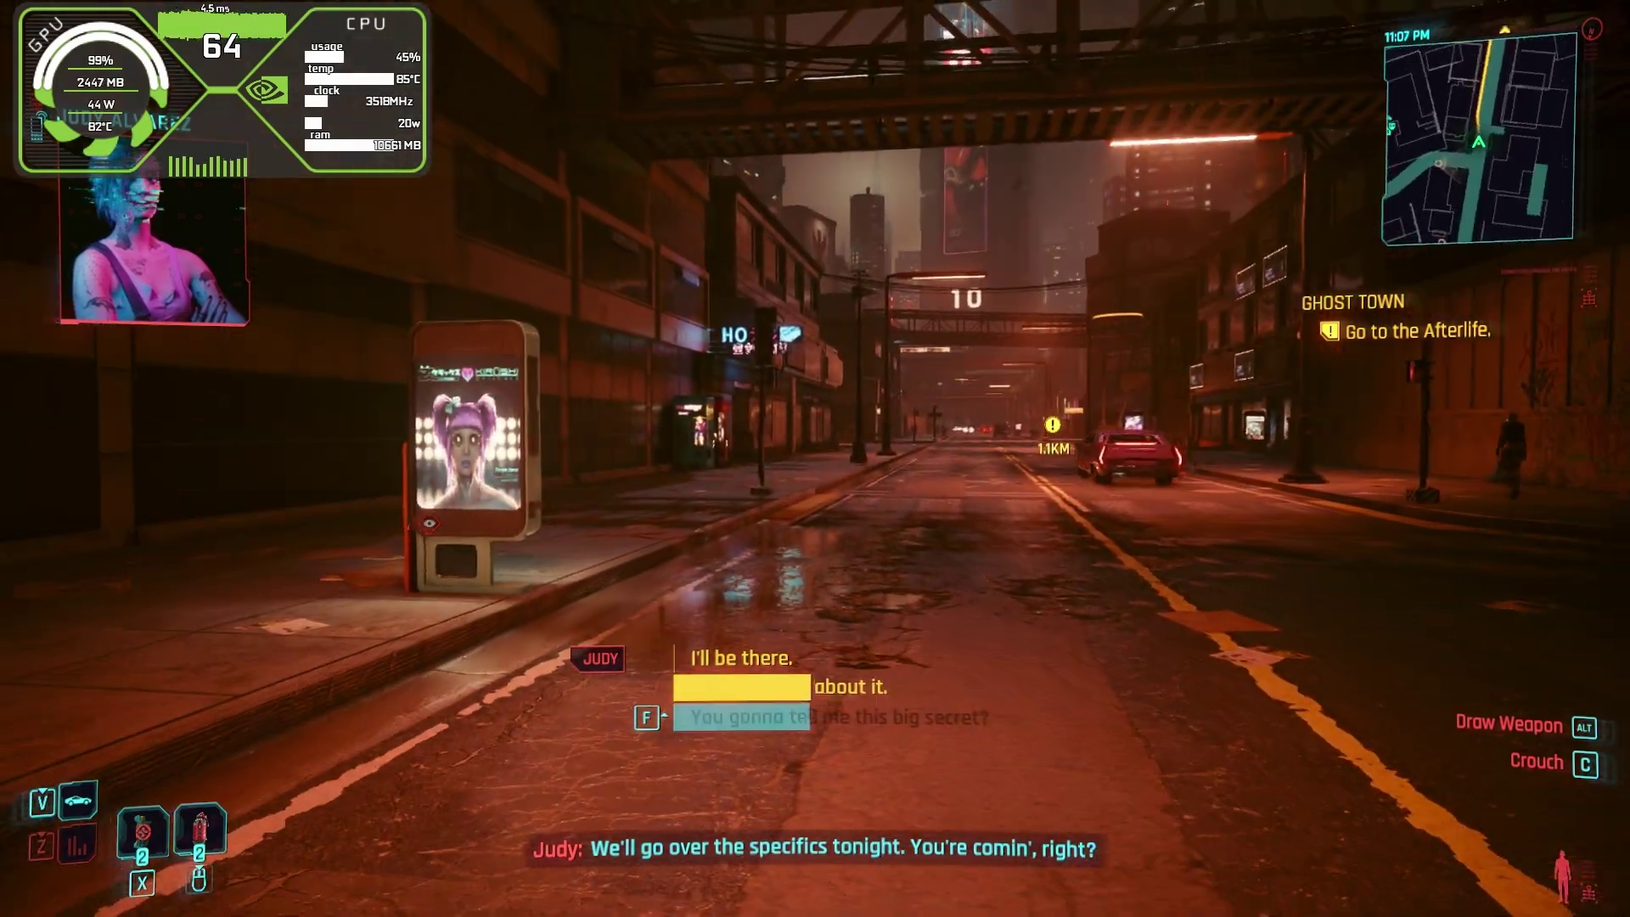
{"action": "scroll", "coordinate": [816, 687], "scroll_direction": "down", "scroll_amount": 1}
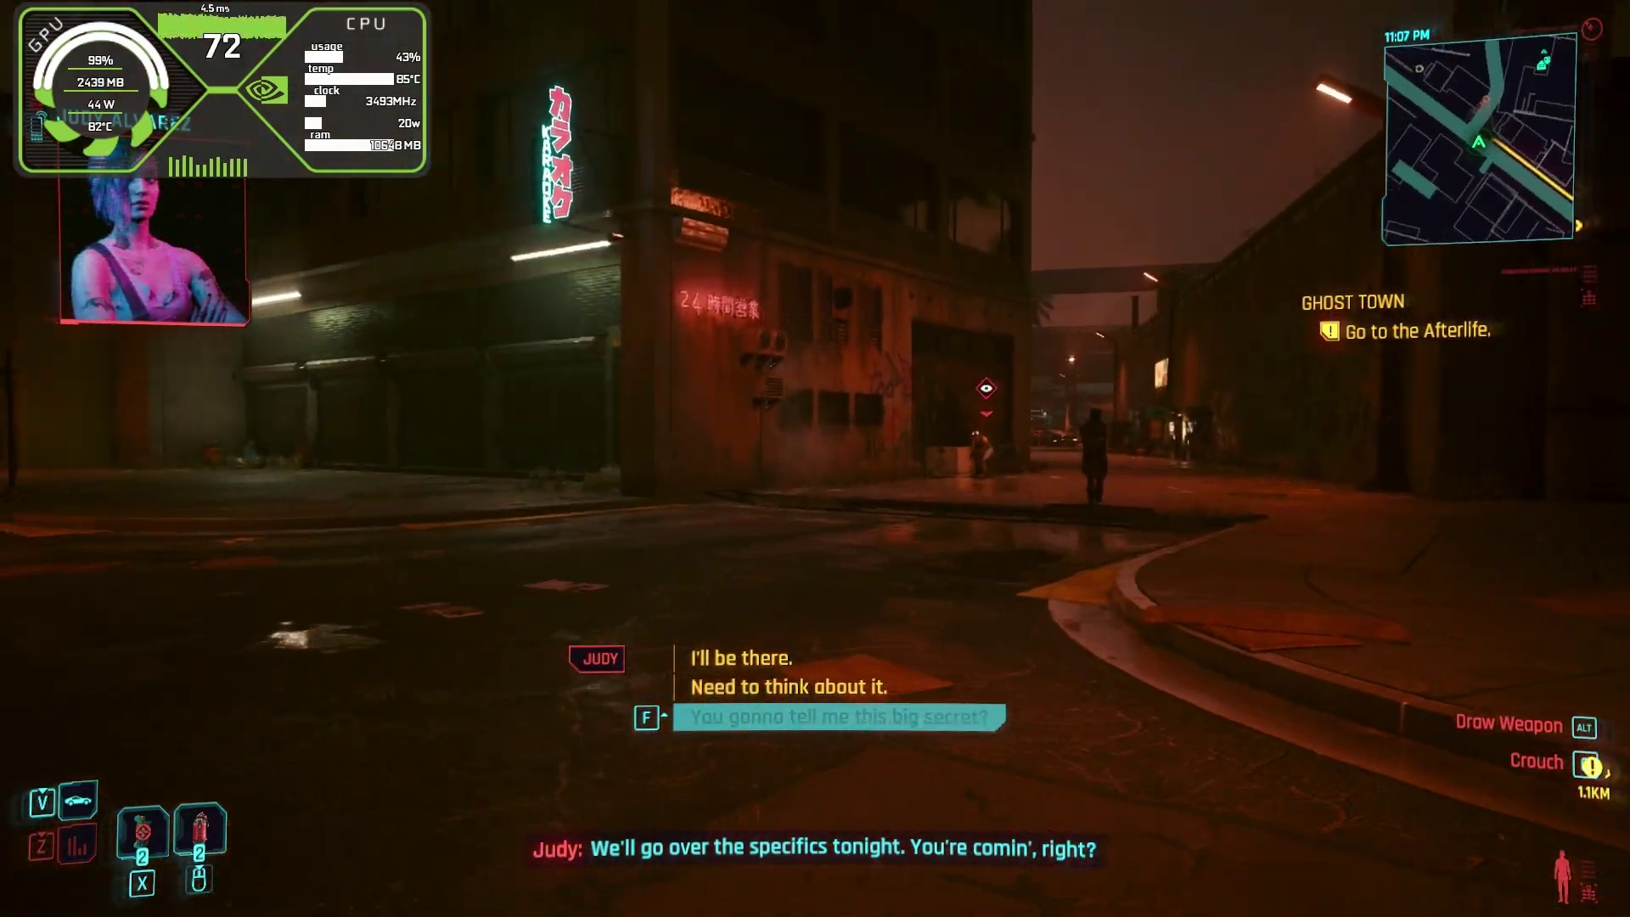
{"action": "scroll", "coordinate": [815, 687], "scroll_direction": "up", "scroll_amount": 1}
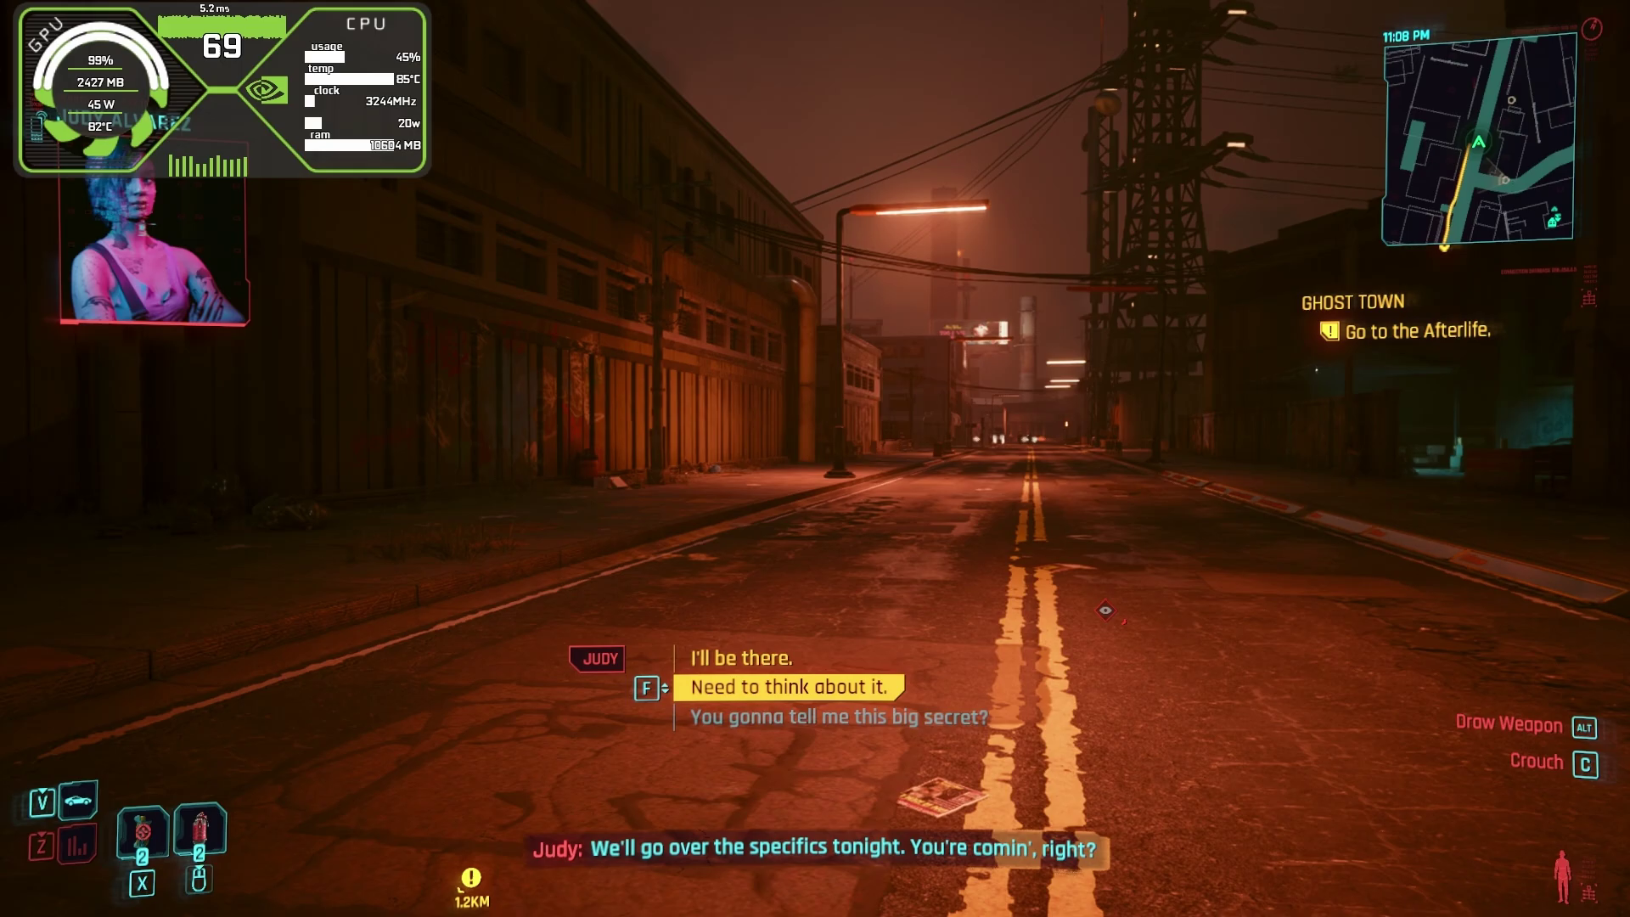
{"action": "scroll", "coordinate": [815, 687], "scroll_direction": "up", "scroll_amount": 1}
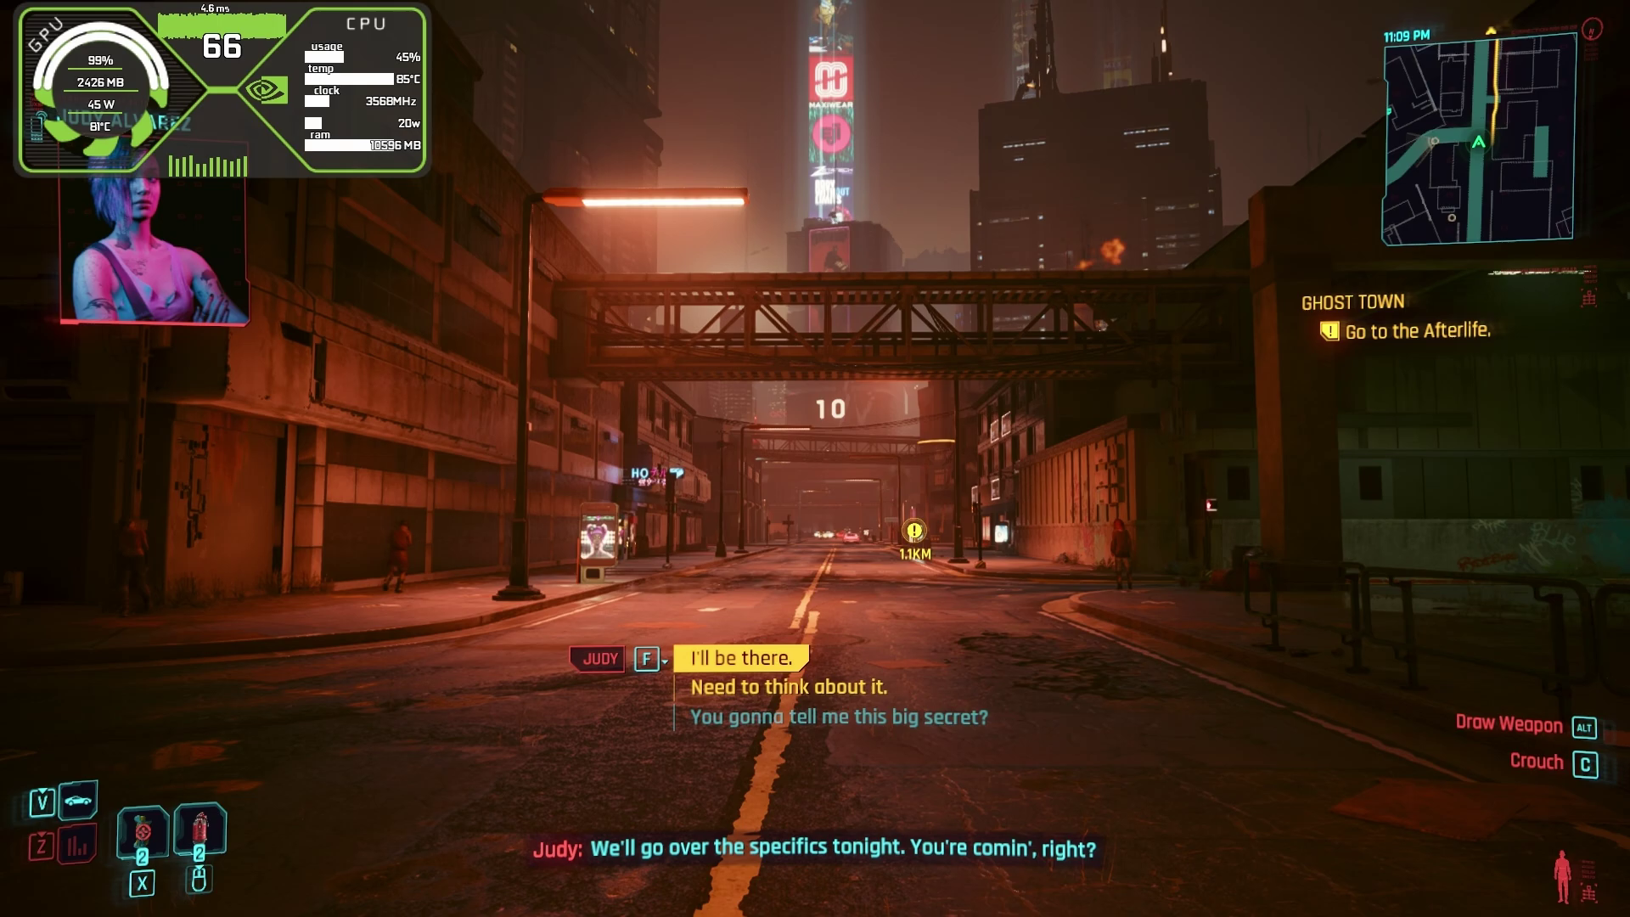
{"action": "scroll", "coordinate": [816, 688], "scroll_direction": "down", "scroll_amount": 2}
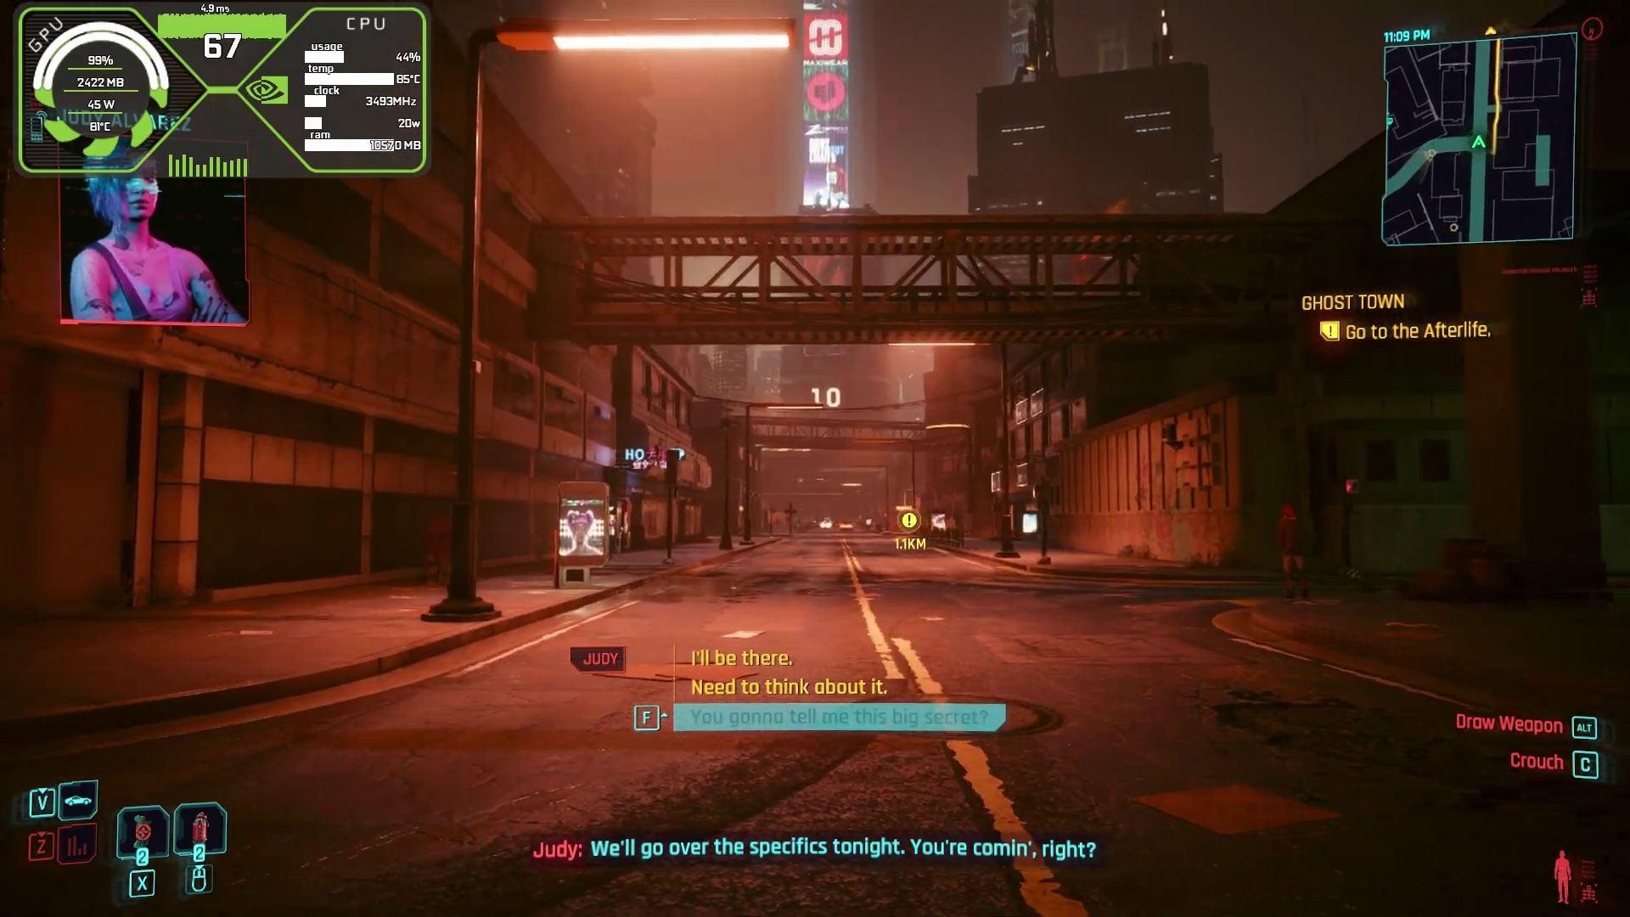
{"action": "scroll", "coordinate": [816, 688], "scroll_direction": "up", "scroll_amount": 2}
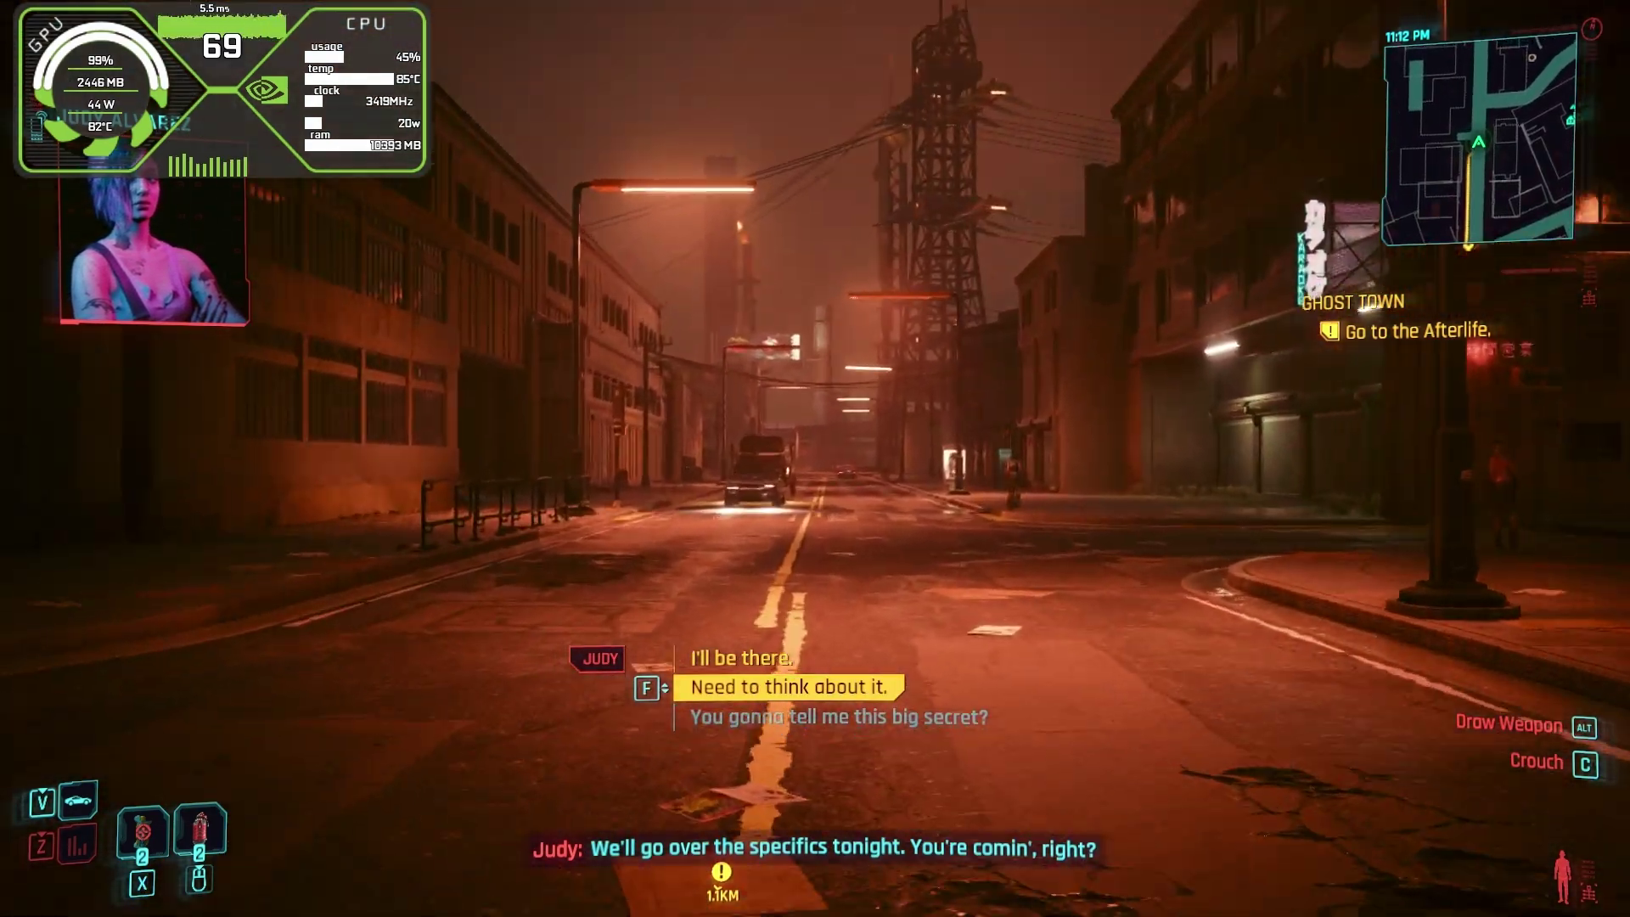
{"action": "scroll", "coordinate": [764, 675], "scroll_direction": "up", "scroll_amount": 1}
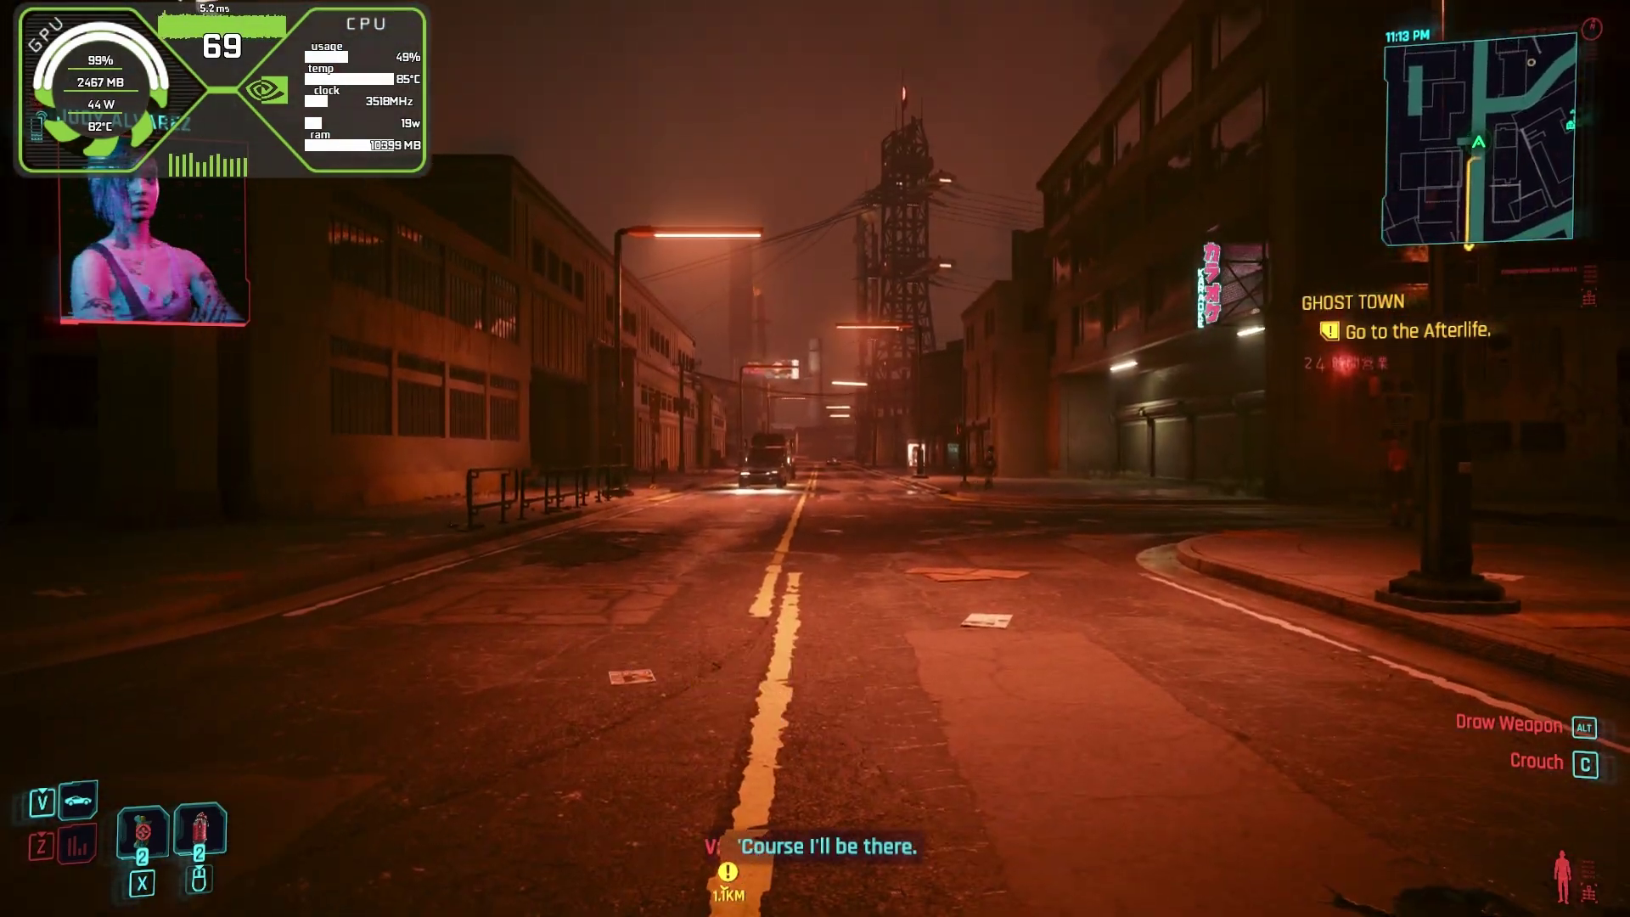
Walk through the Ghost Town streets, then equip the rifle with key 1.
{"action": "key", "text": "w"}
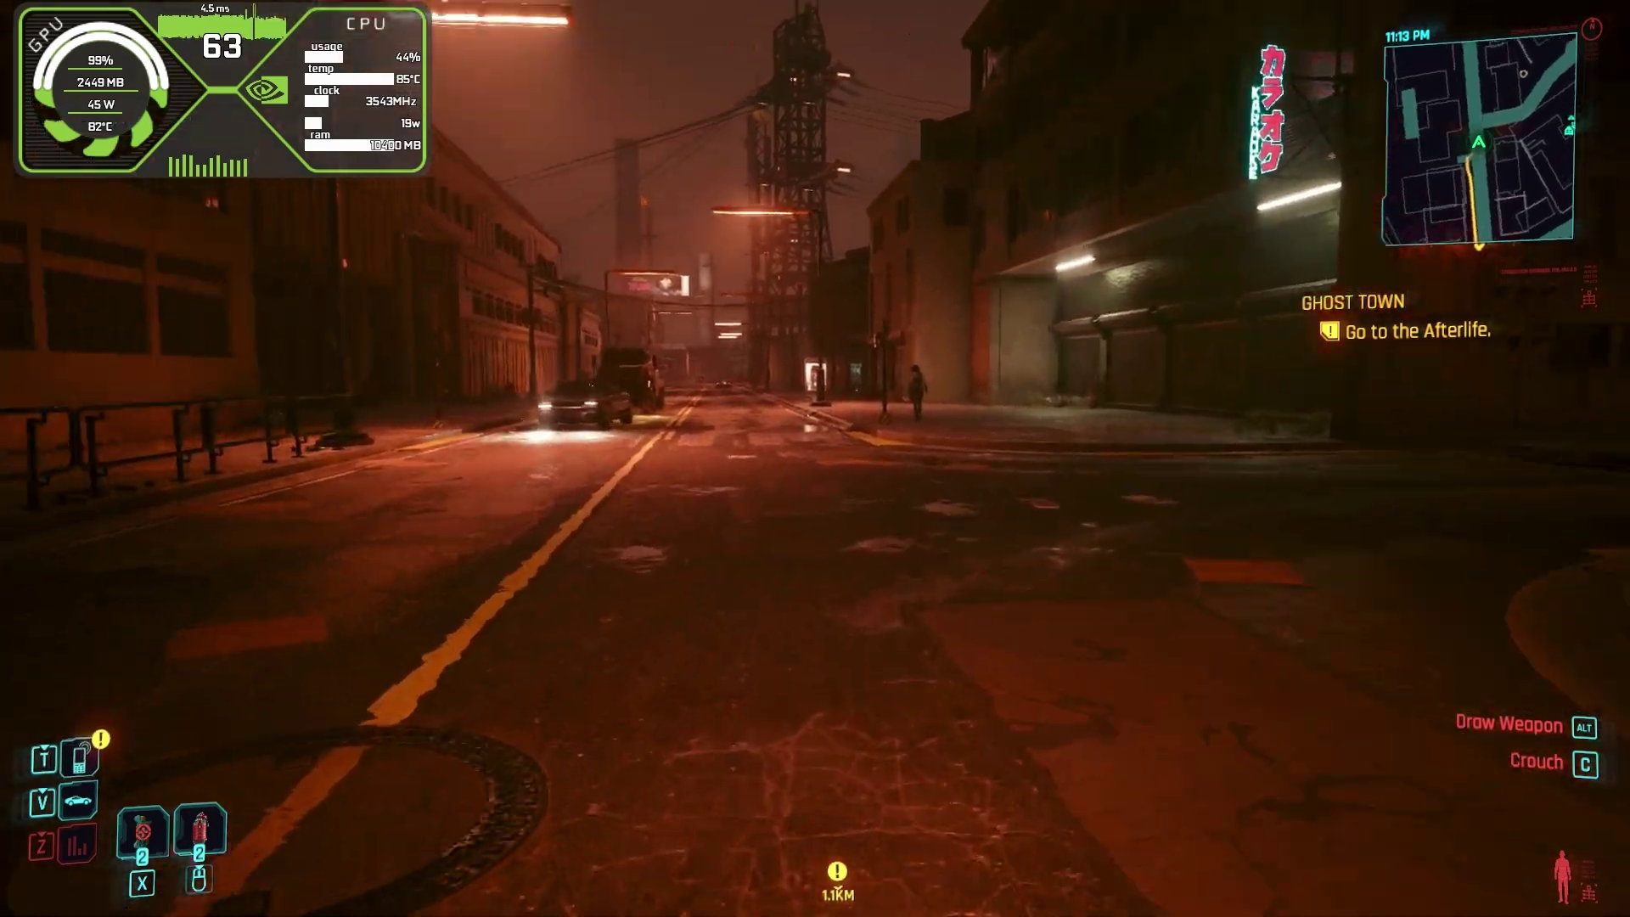
{"action": "key", "text": "w"}
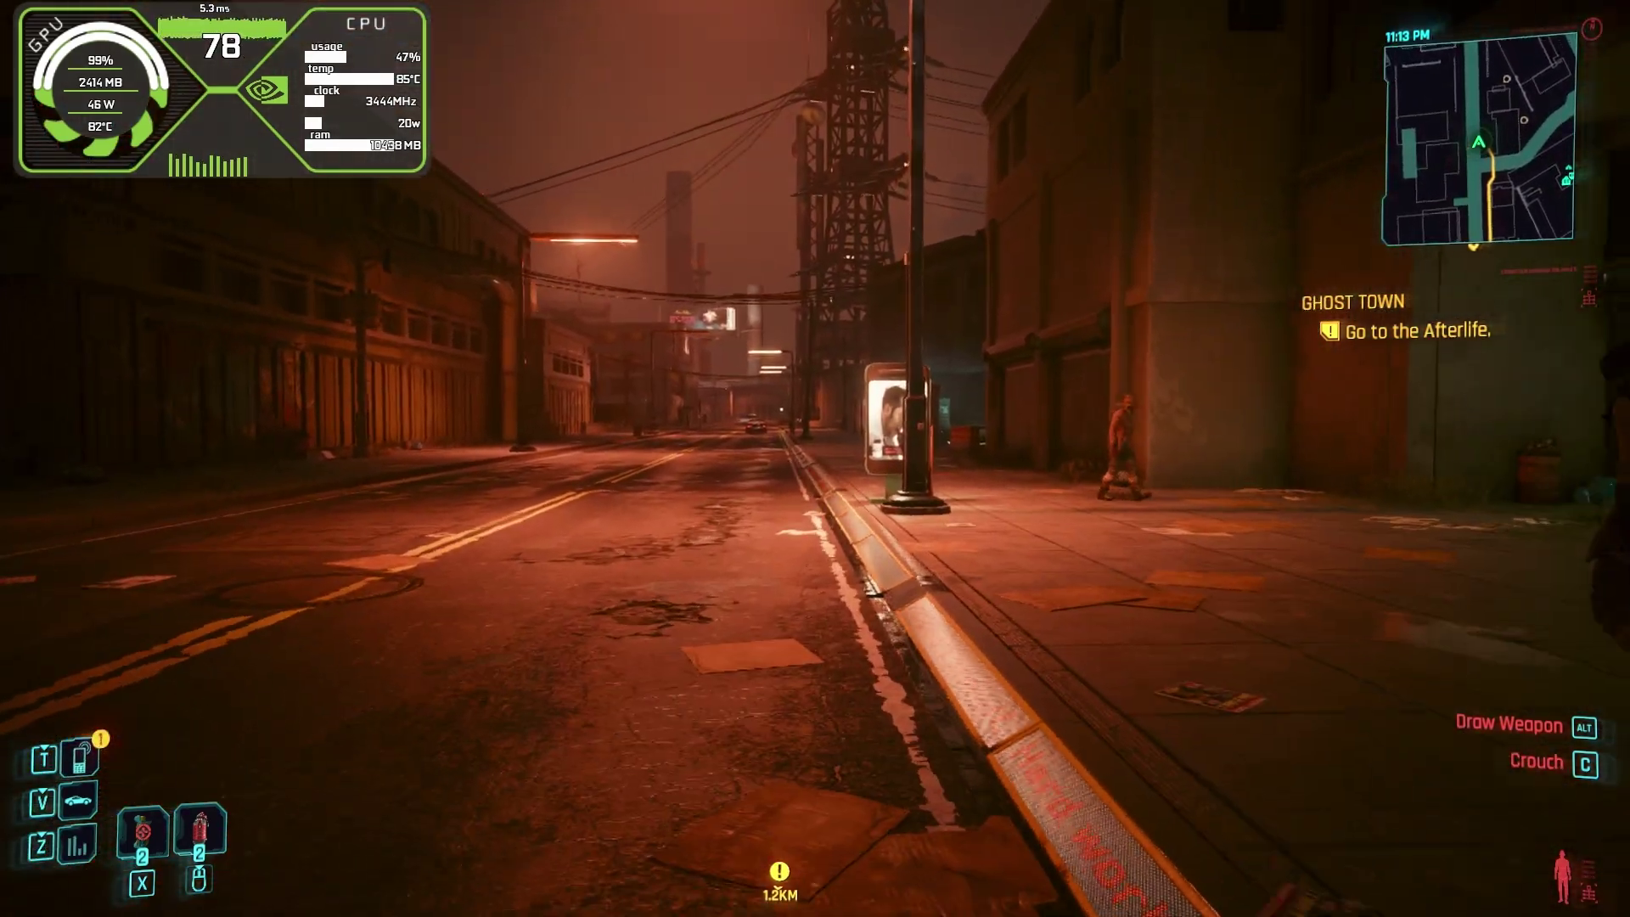
{"action": "key", "text": "w"}
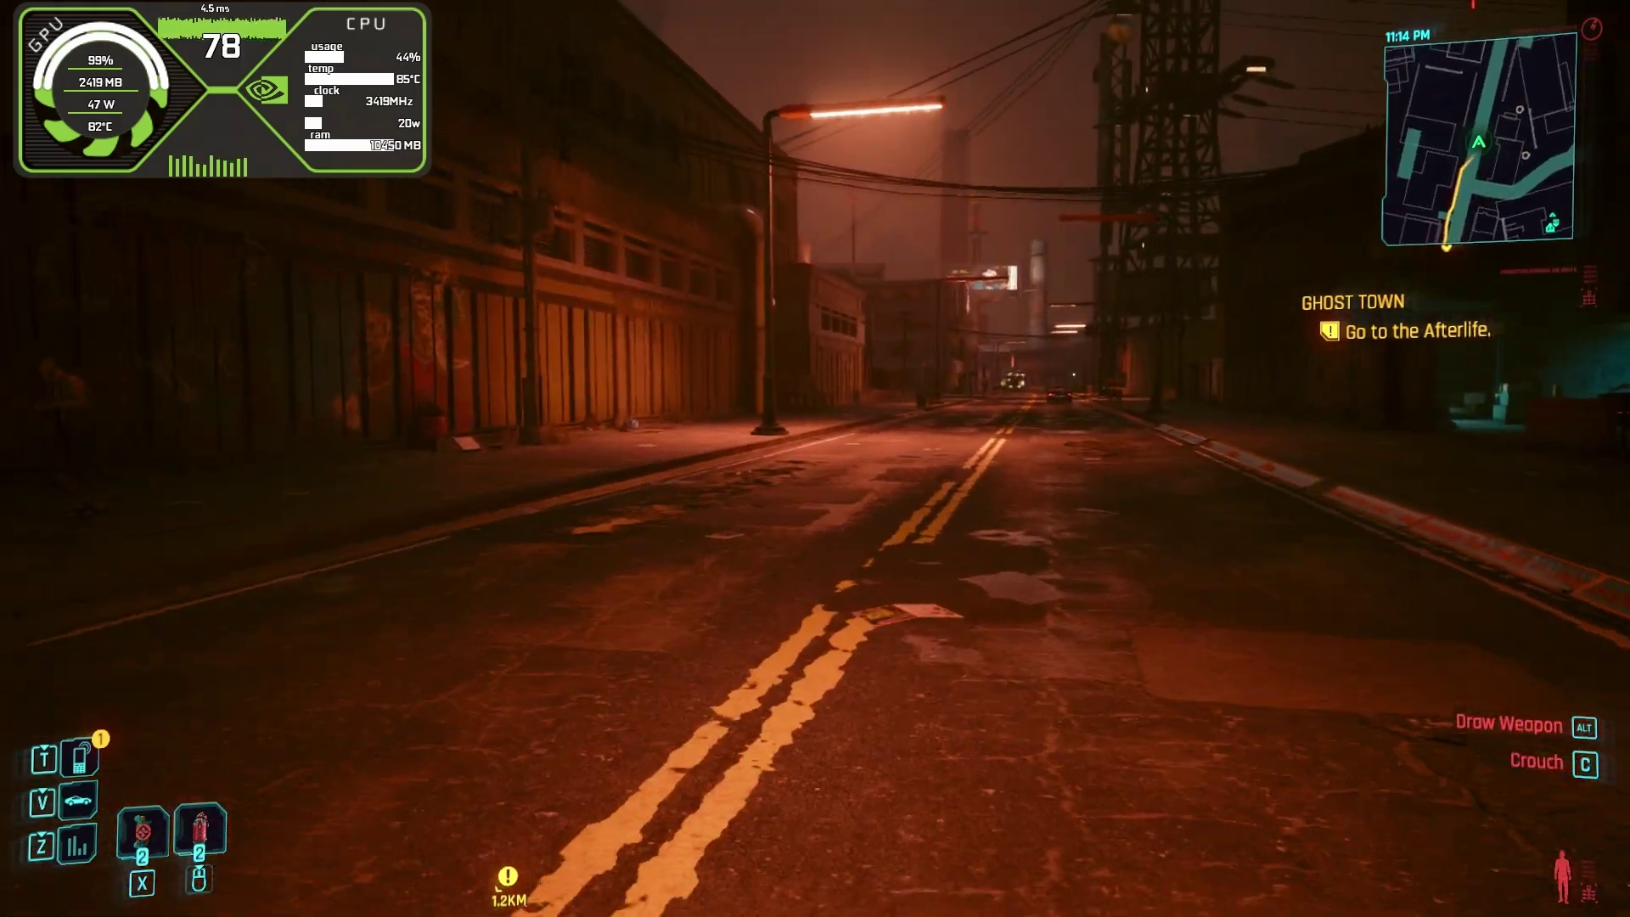
{"action": "key", "text": "w"}
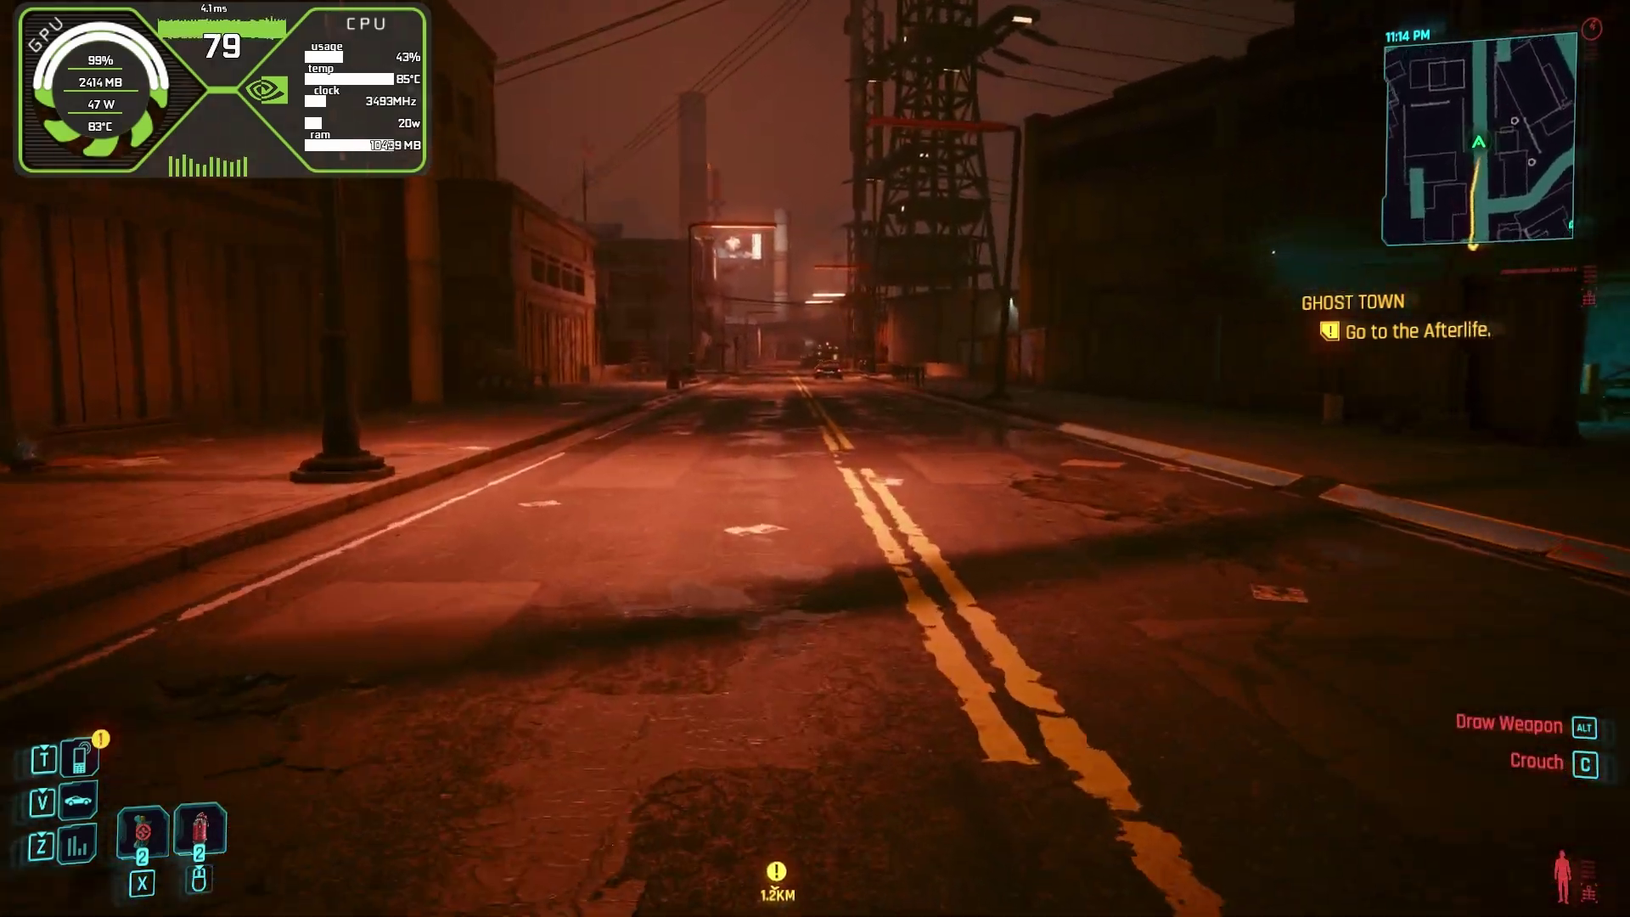
{"action": "key", "text": "w"}
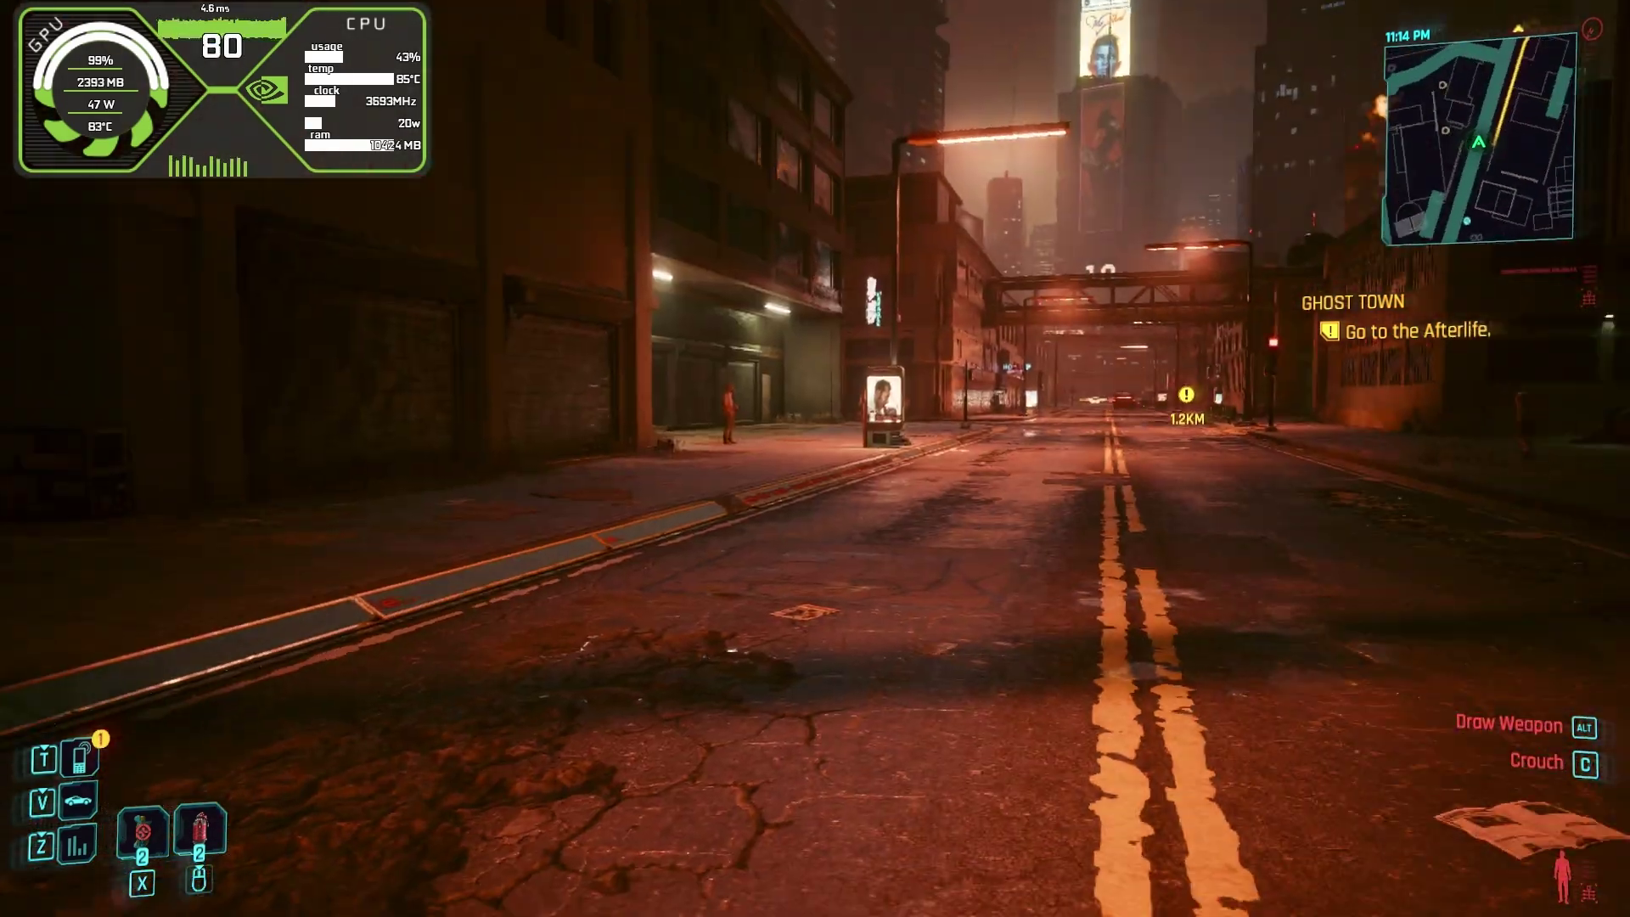
{"action": "key", "text": "w"}
{"action": "key", "text": "w"}
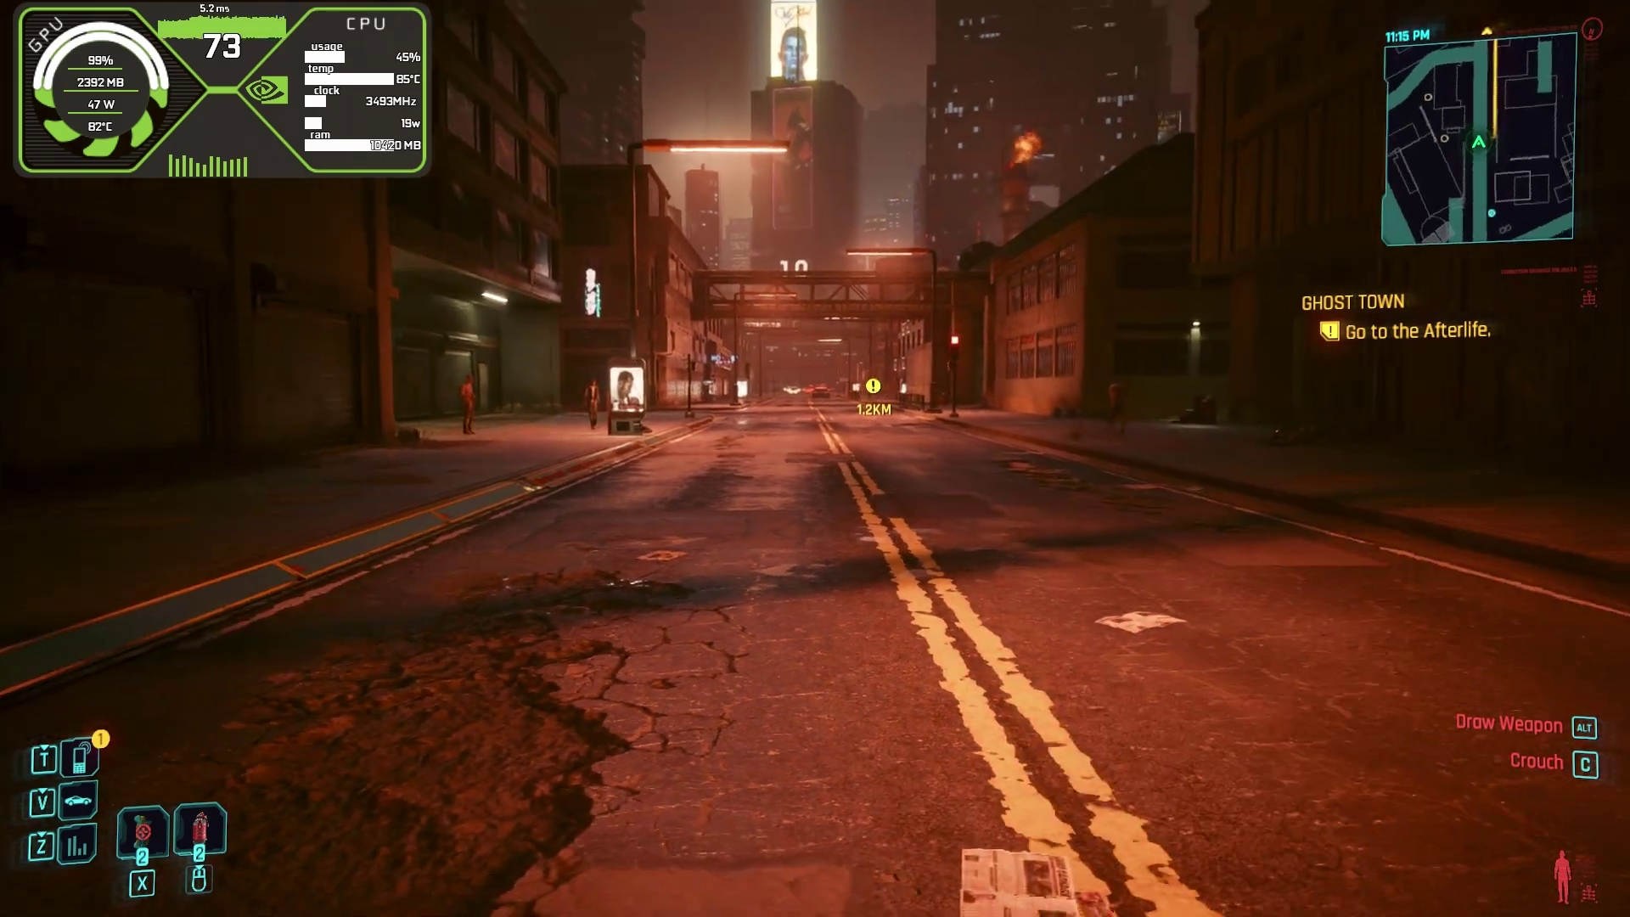
{"action": "key", "text": "w"}
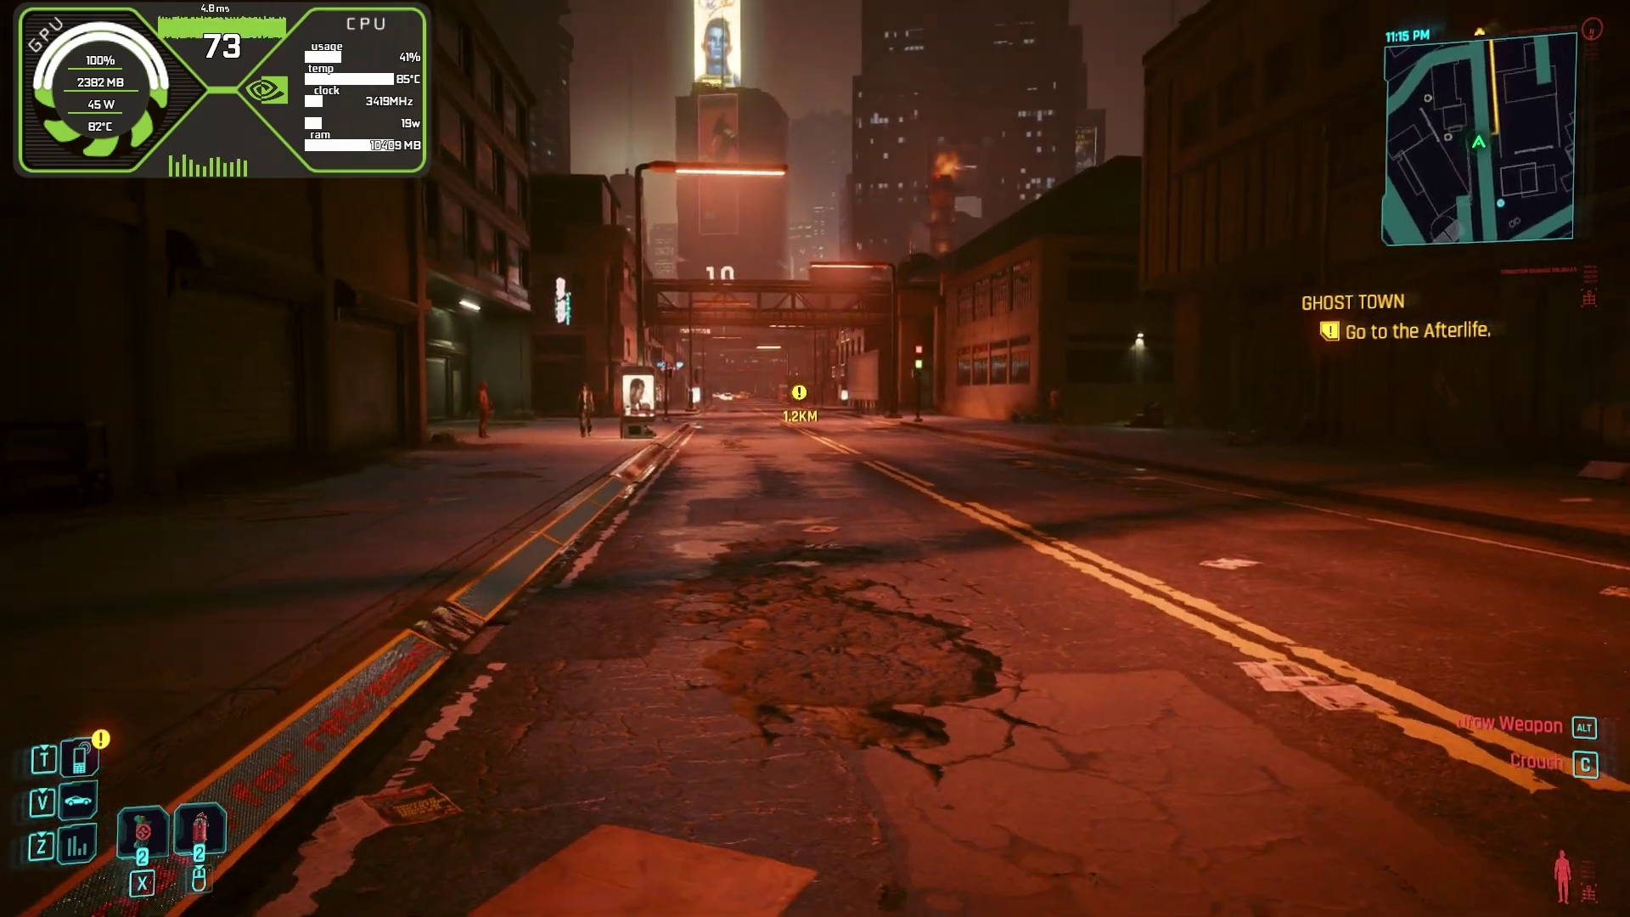
{"action": "key", "text": "w"}
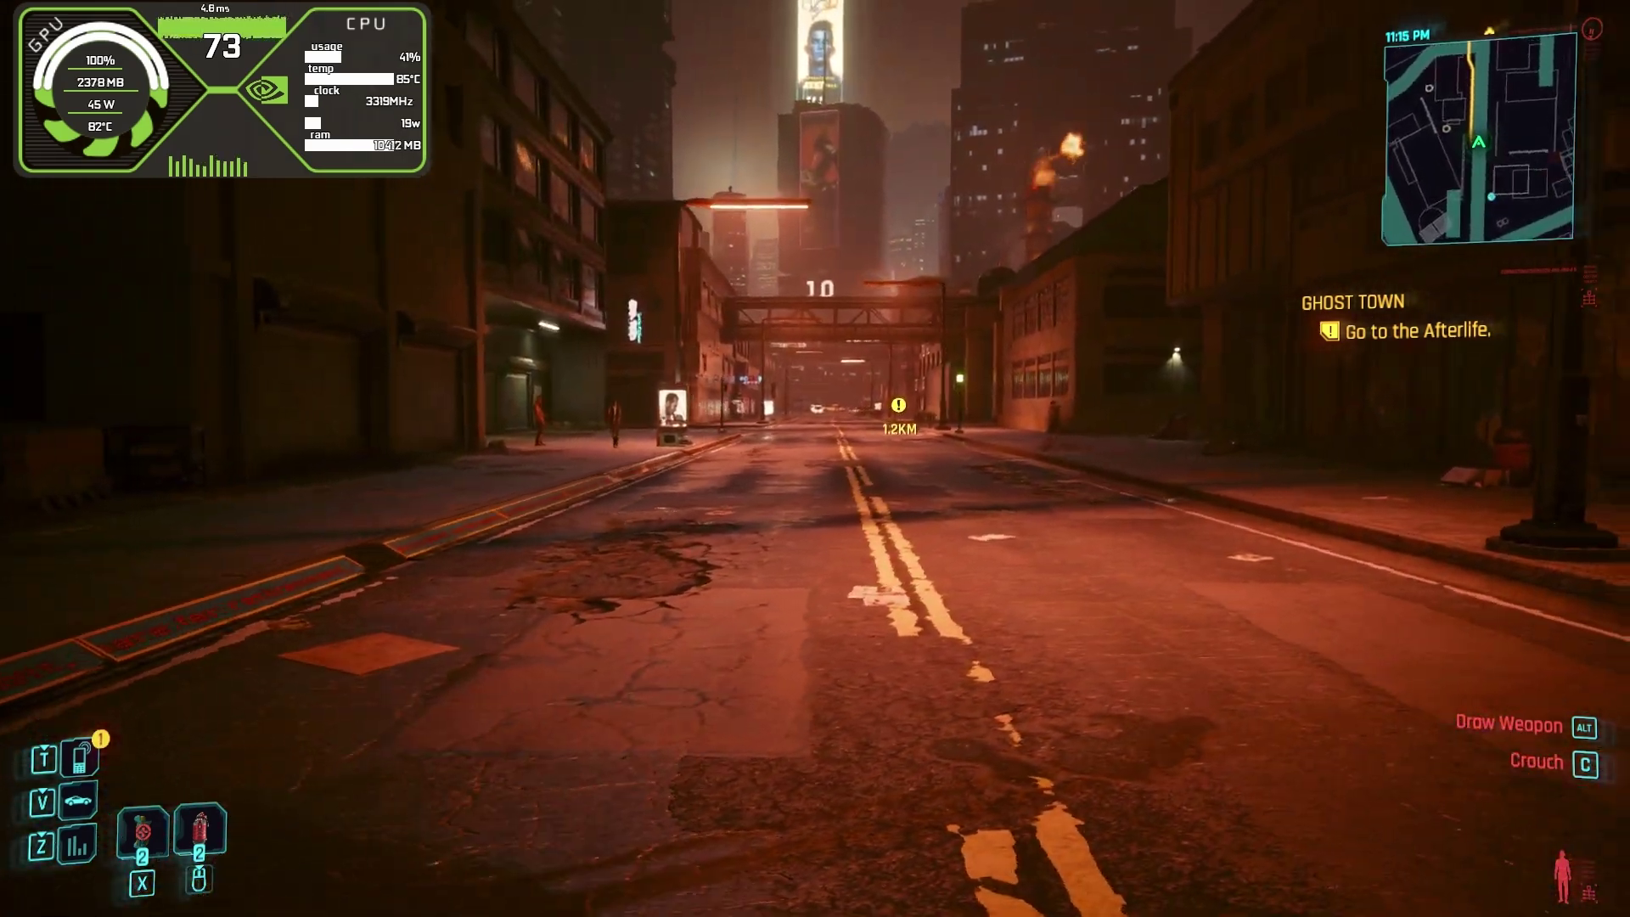
{"action": "key", "text": "w"}
{"action": "key", "text": "w"}
{"action": "key", "text": "1"}
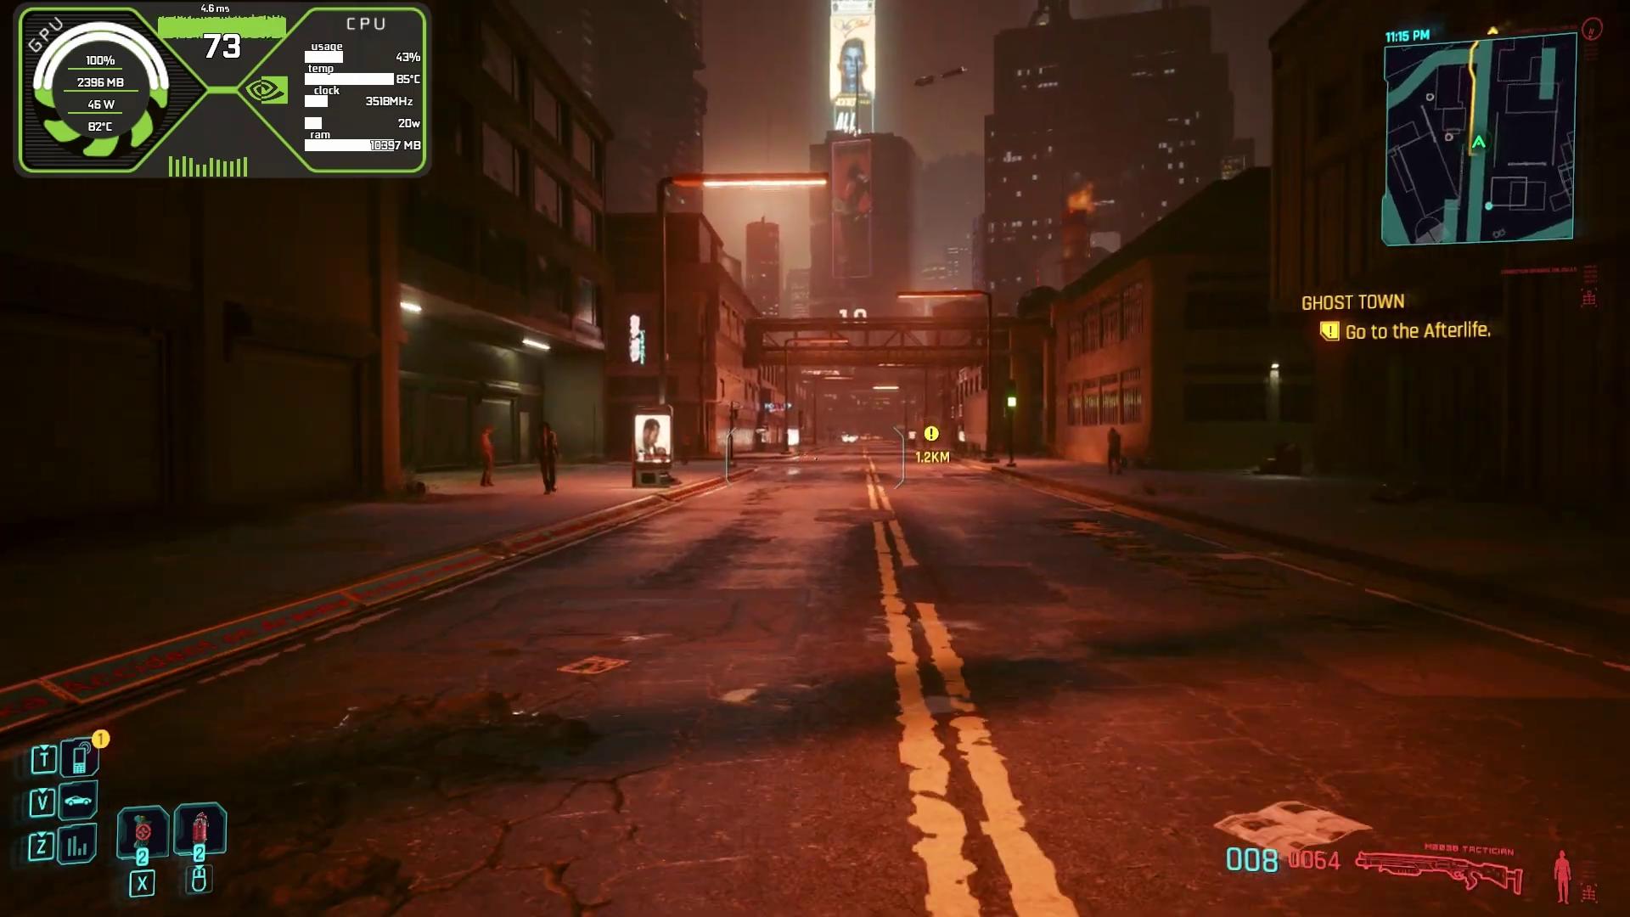
Fire the rifle down the street and head past the kiosk toward the truck.
{"action": "left_click", "coordinate": [815, 460]}
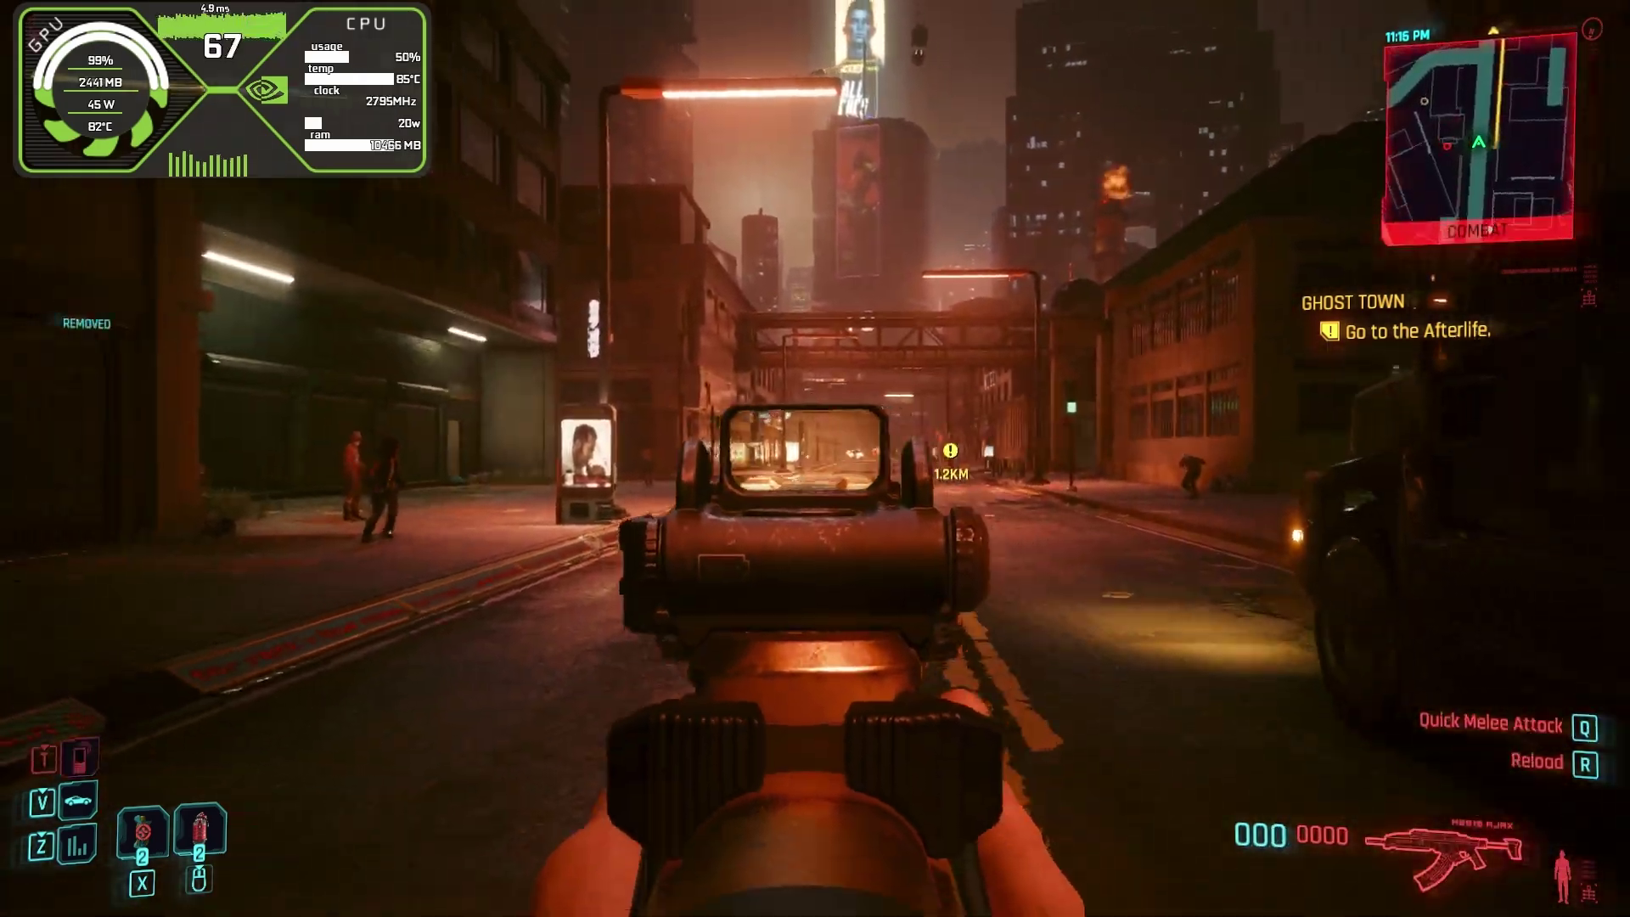
{"action": "key", "text": "w"}
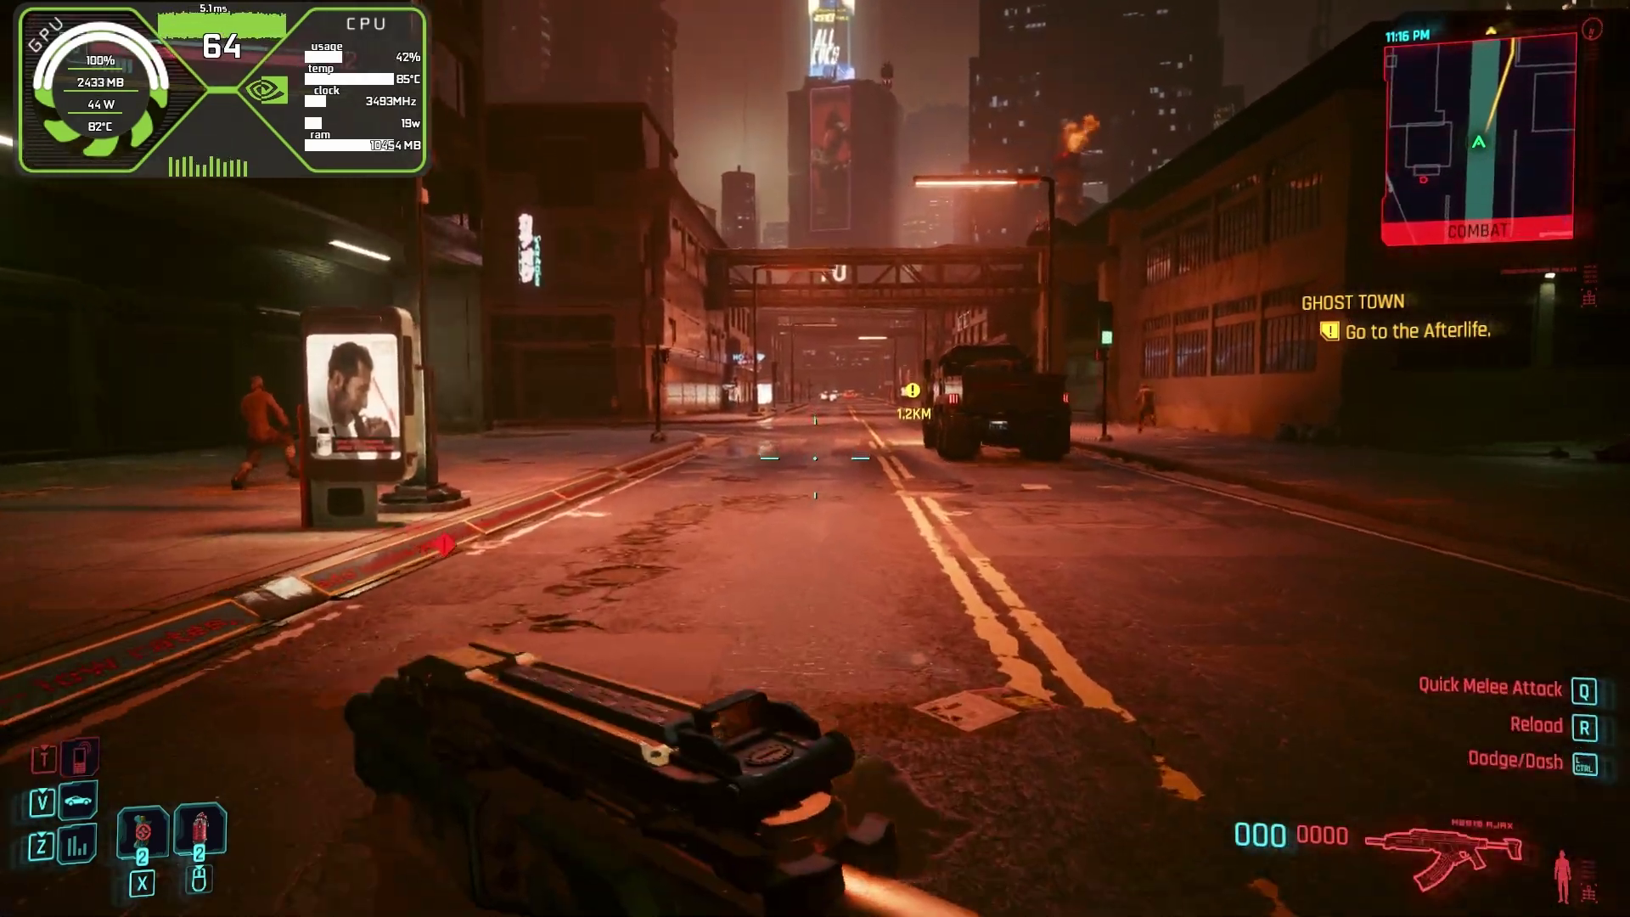
{"action": "key", "text": "w"}
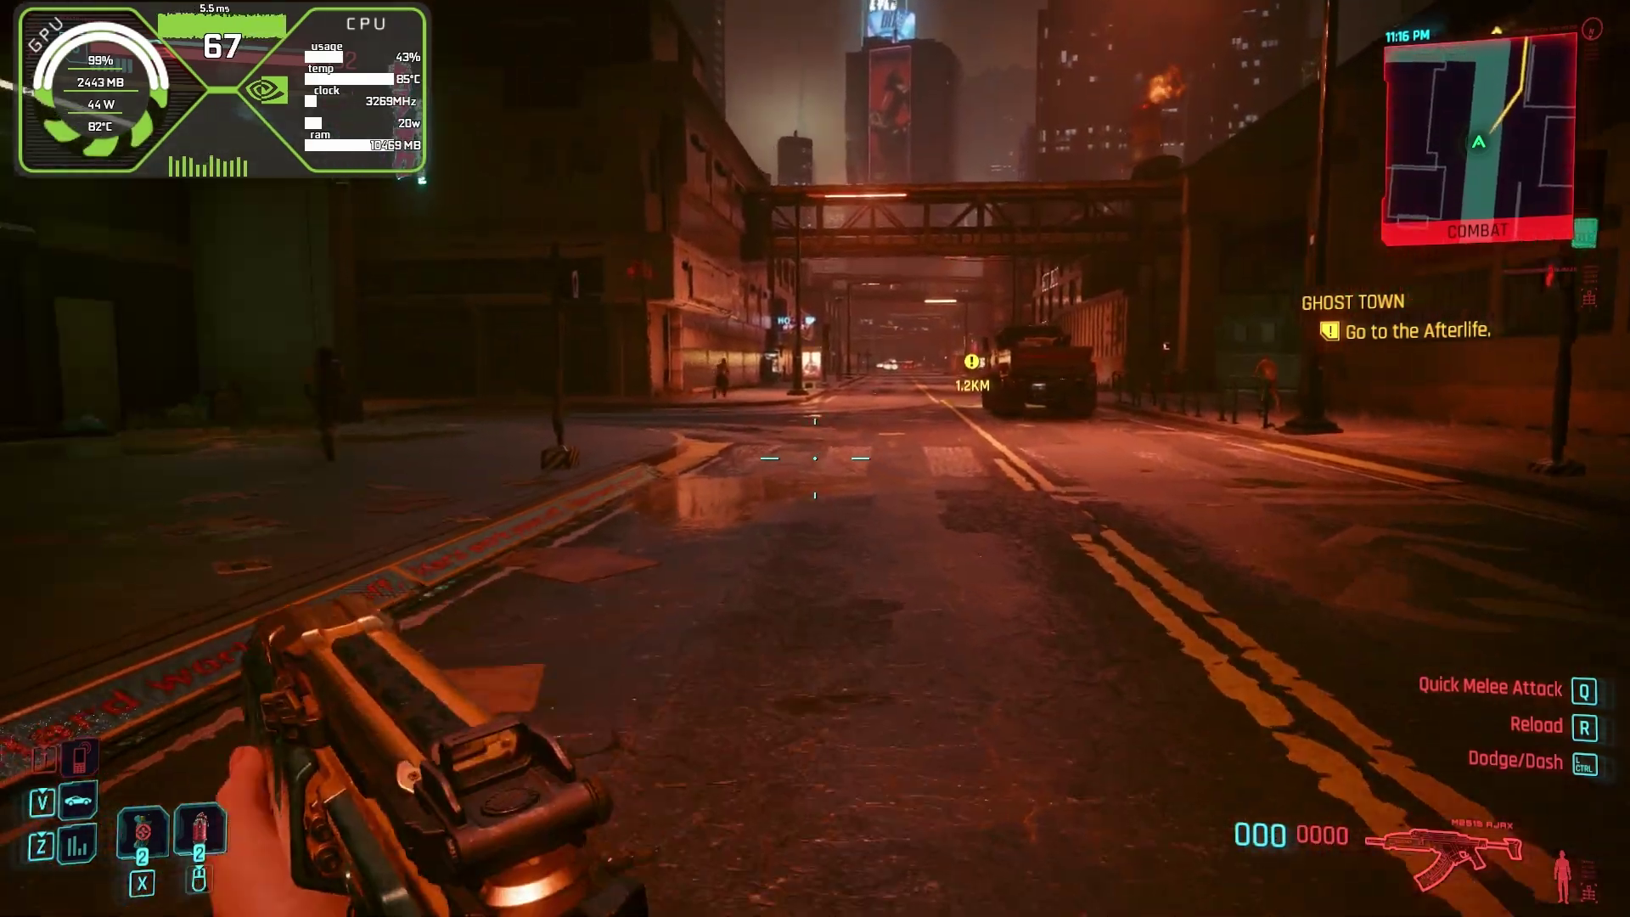
{"action": "key", "text": "w"}
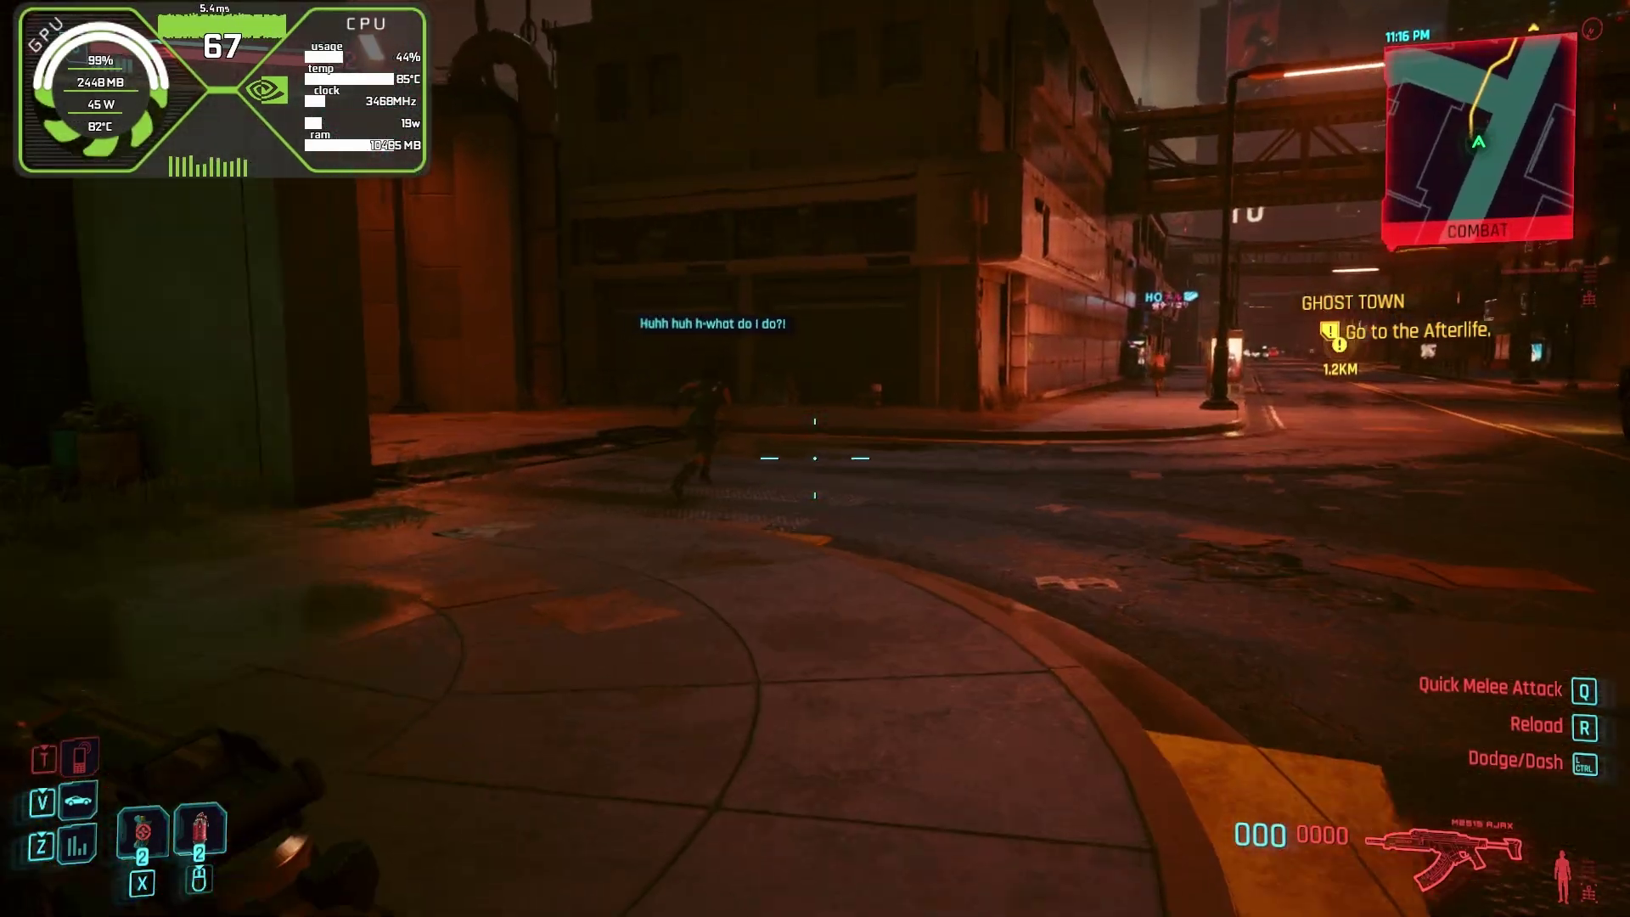
{"action": "key", "text": "w"}
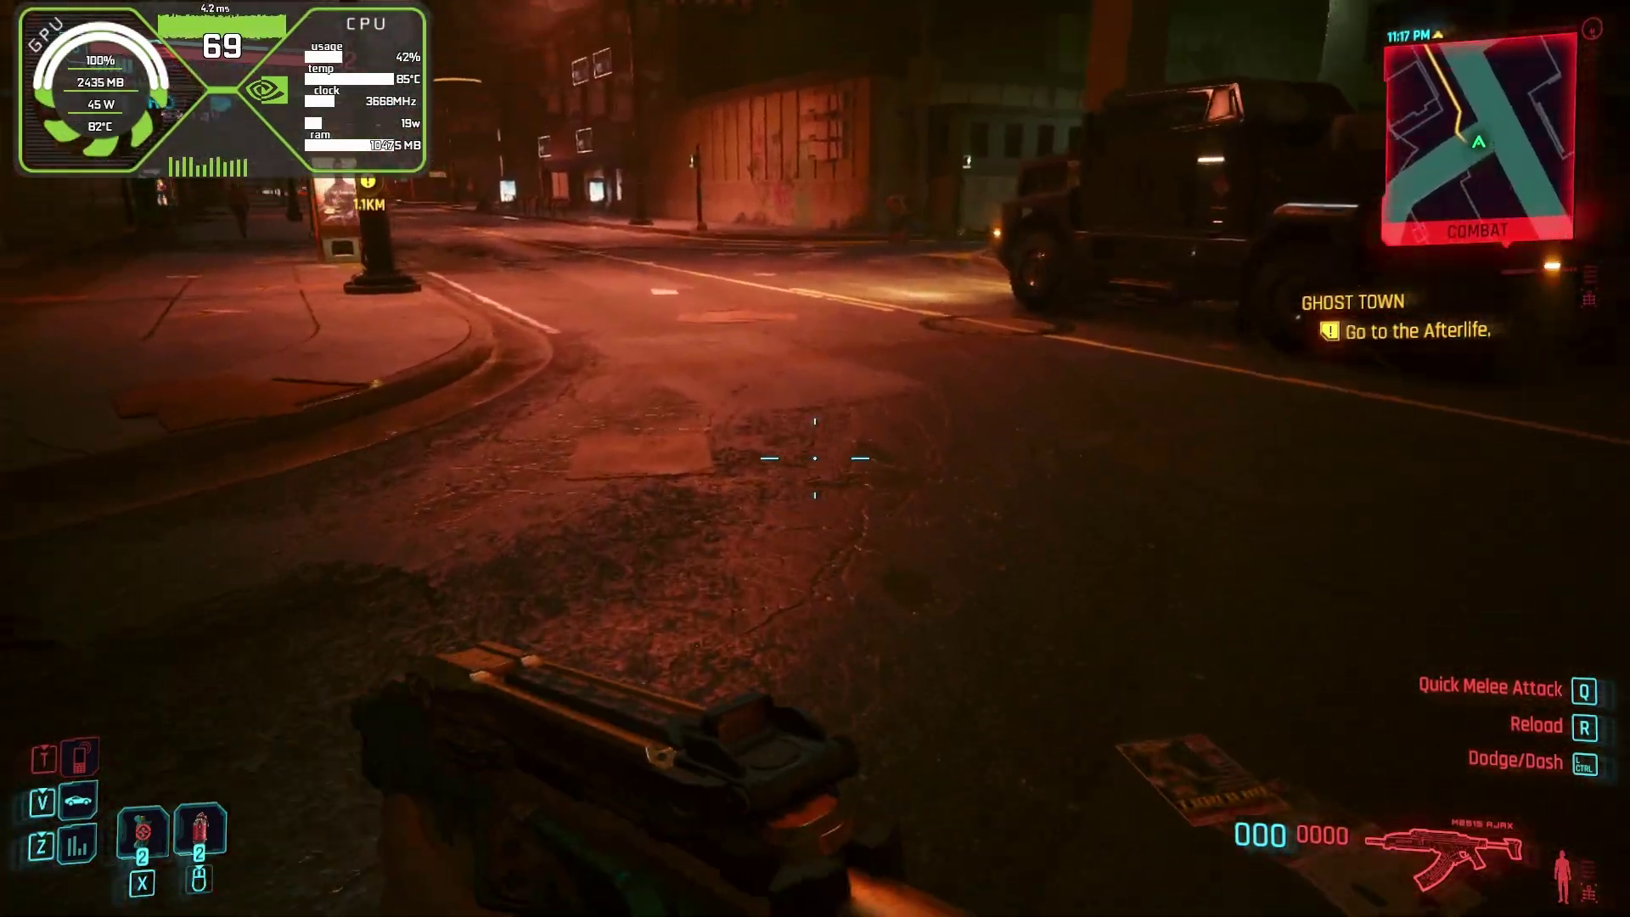
{"action": "key", "text": "w"}
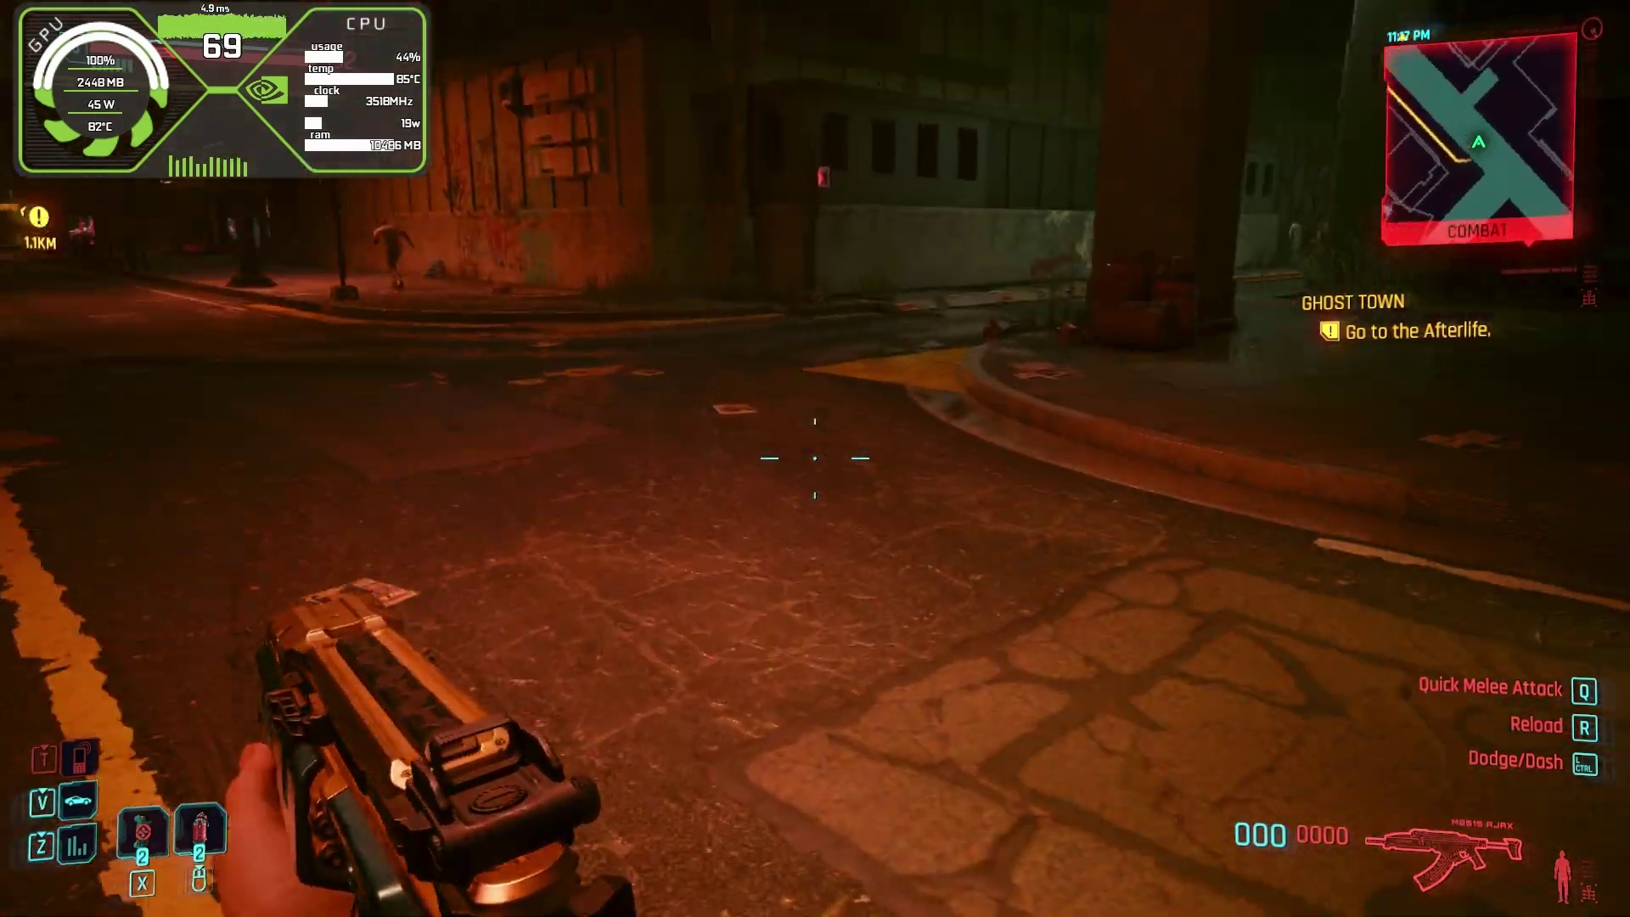
{"action": "key", "text": "w"}
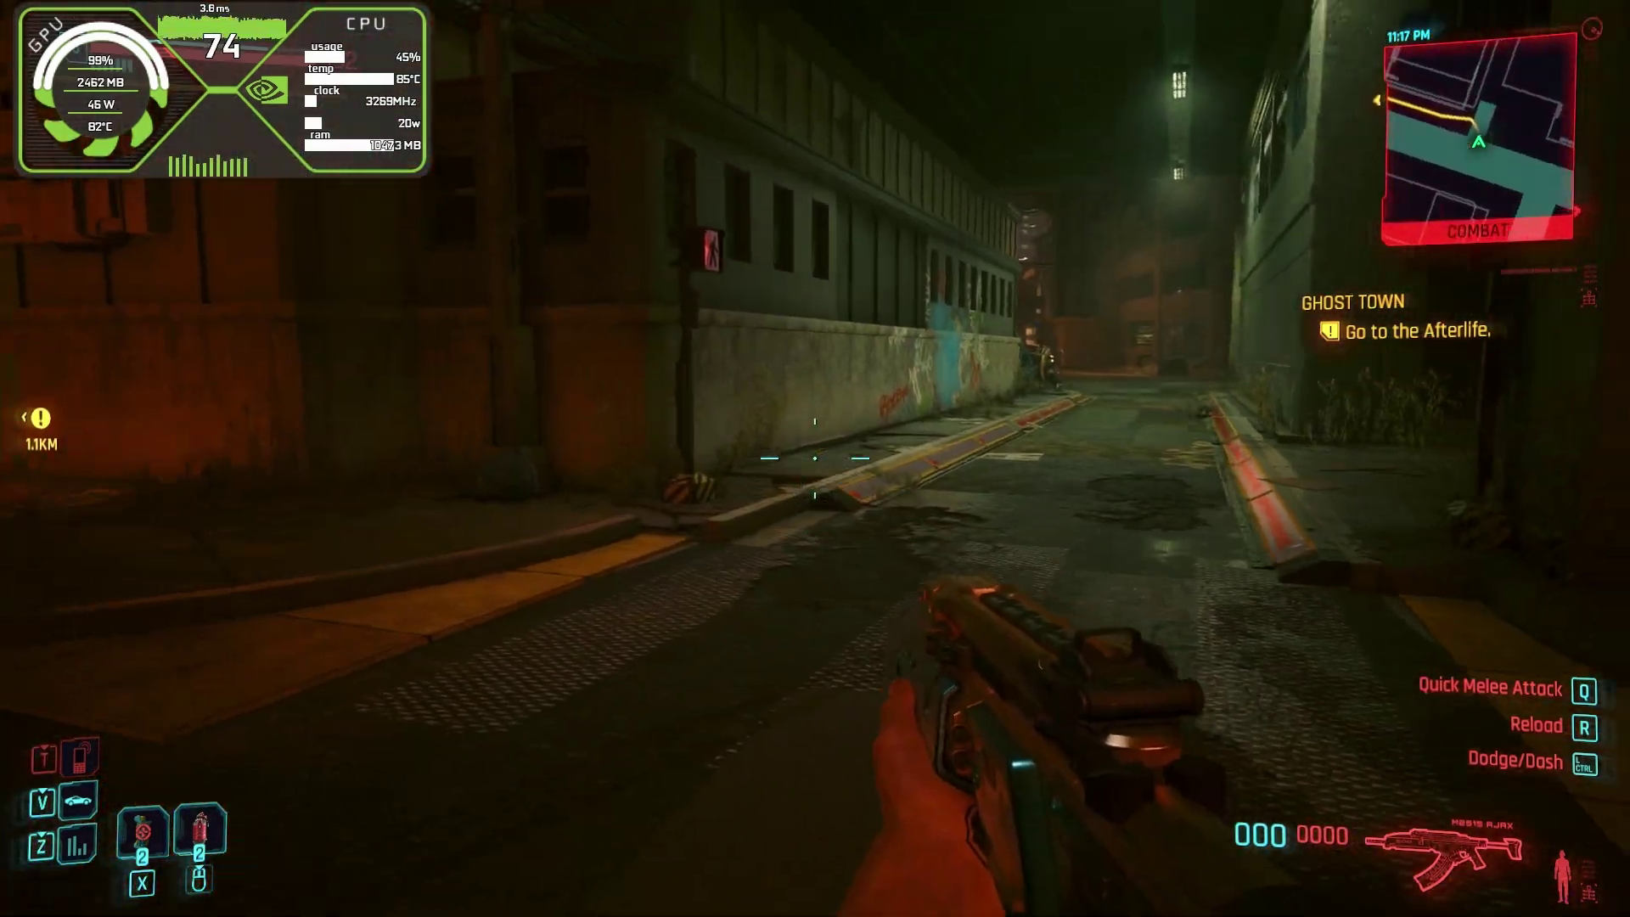
Walk up beside the parked truck and continue past it down the street.
{"action": "key", "text": "w"}
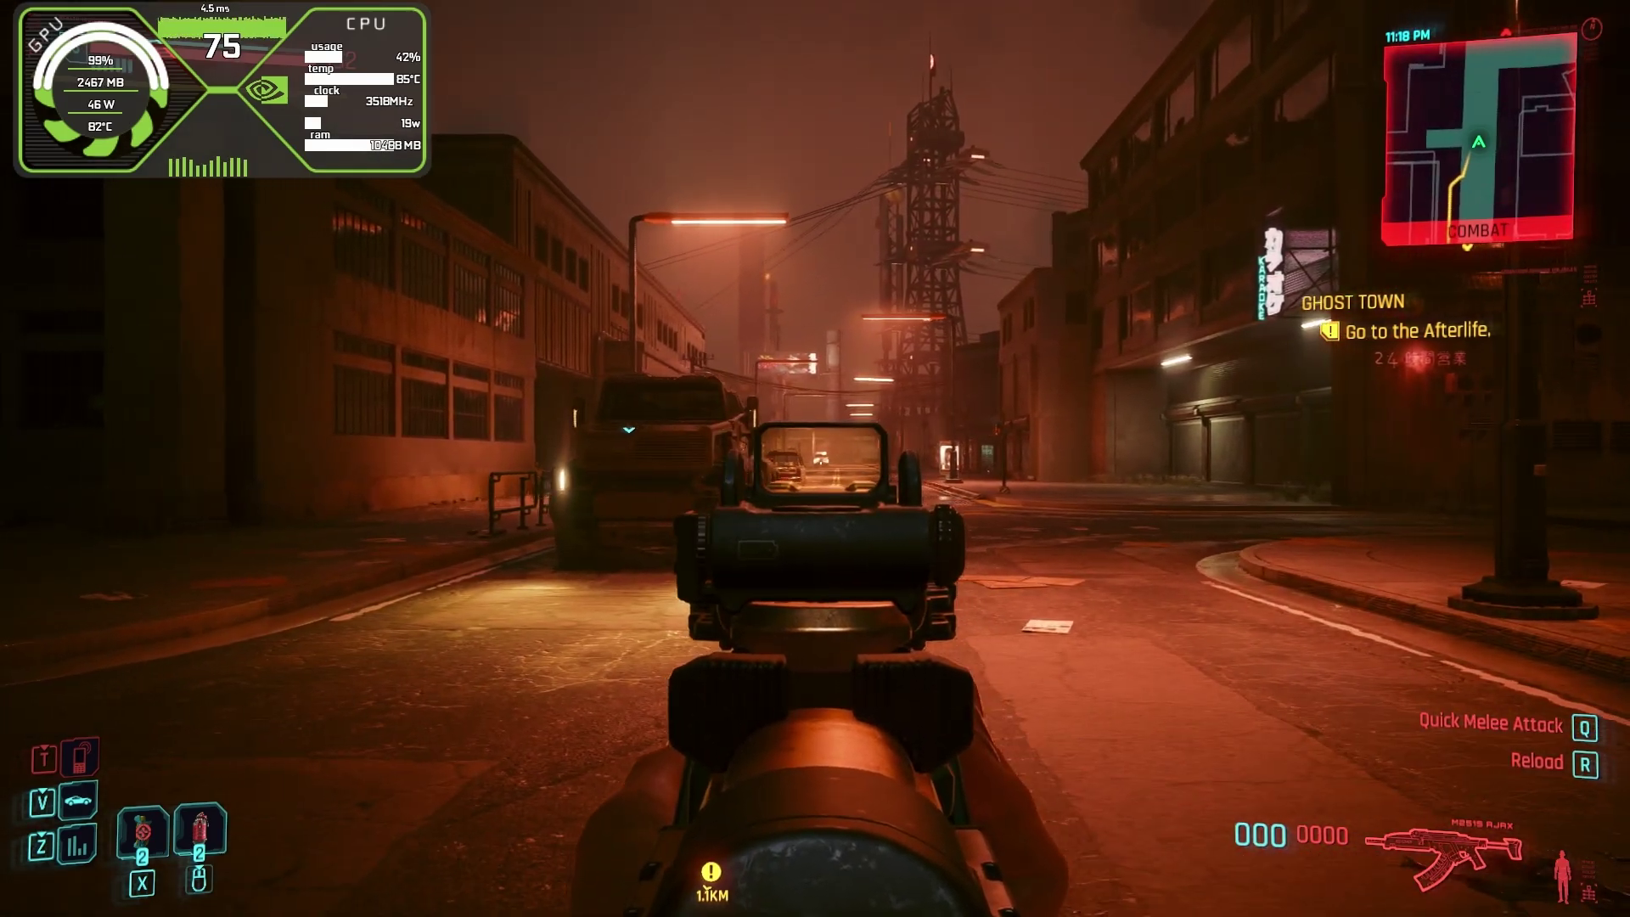
{"action": "key", "text": "w"}
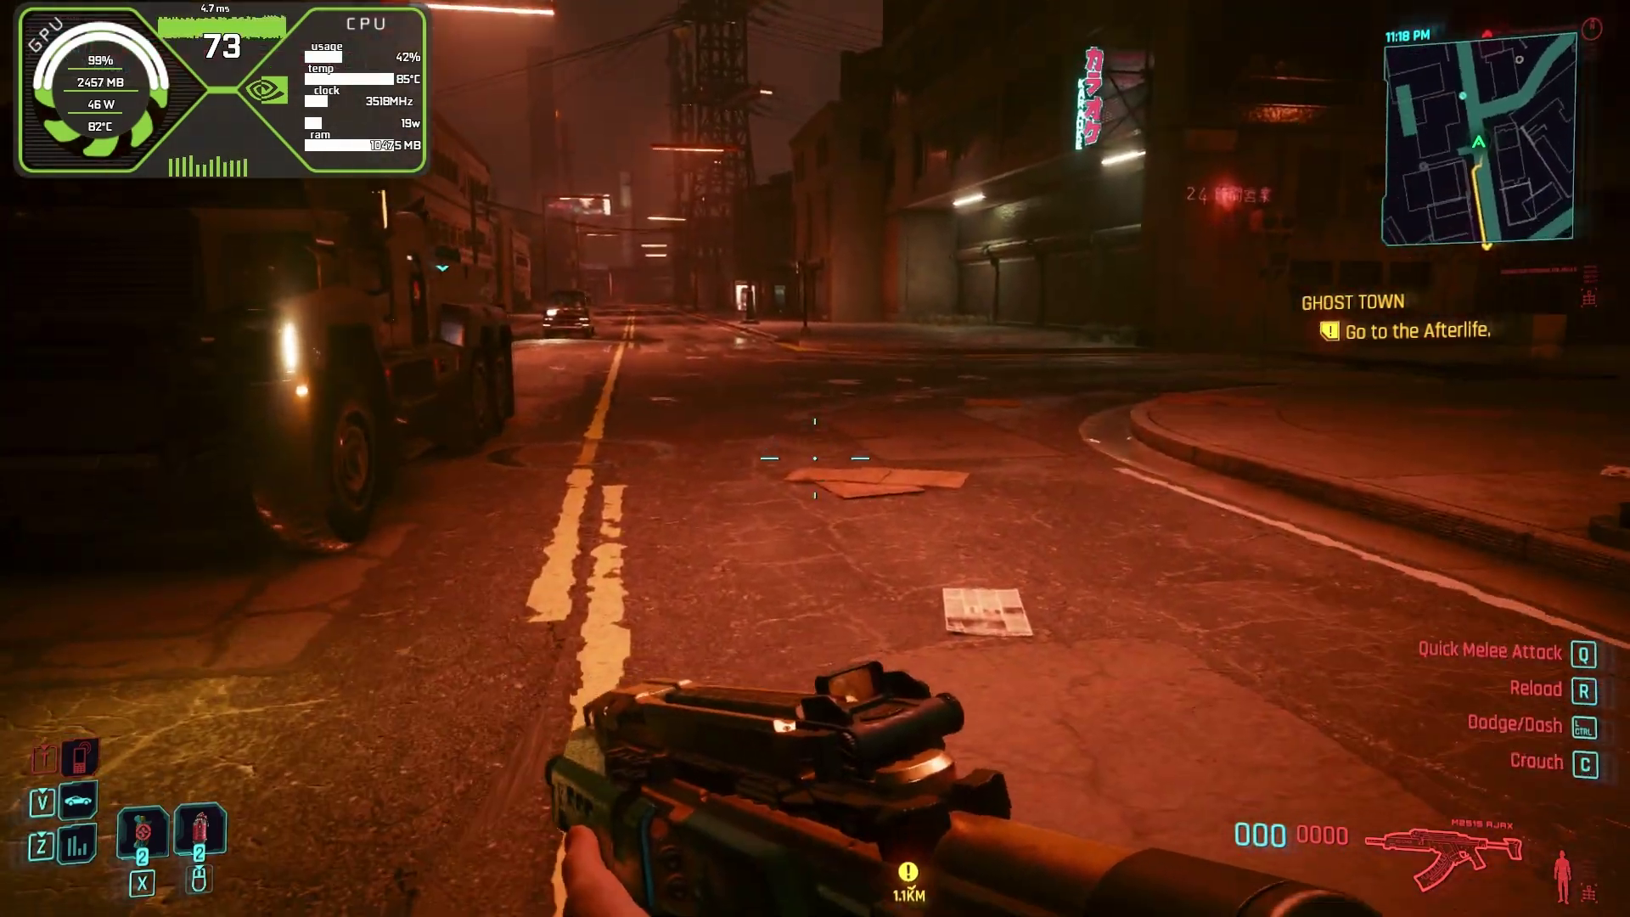
{"action": "key", "text": "w"}
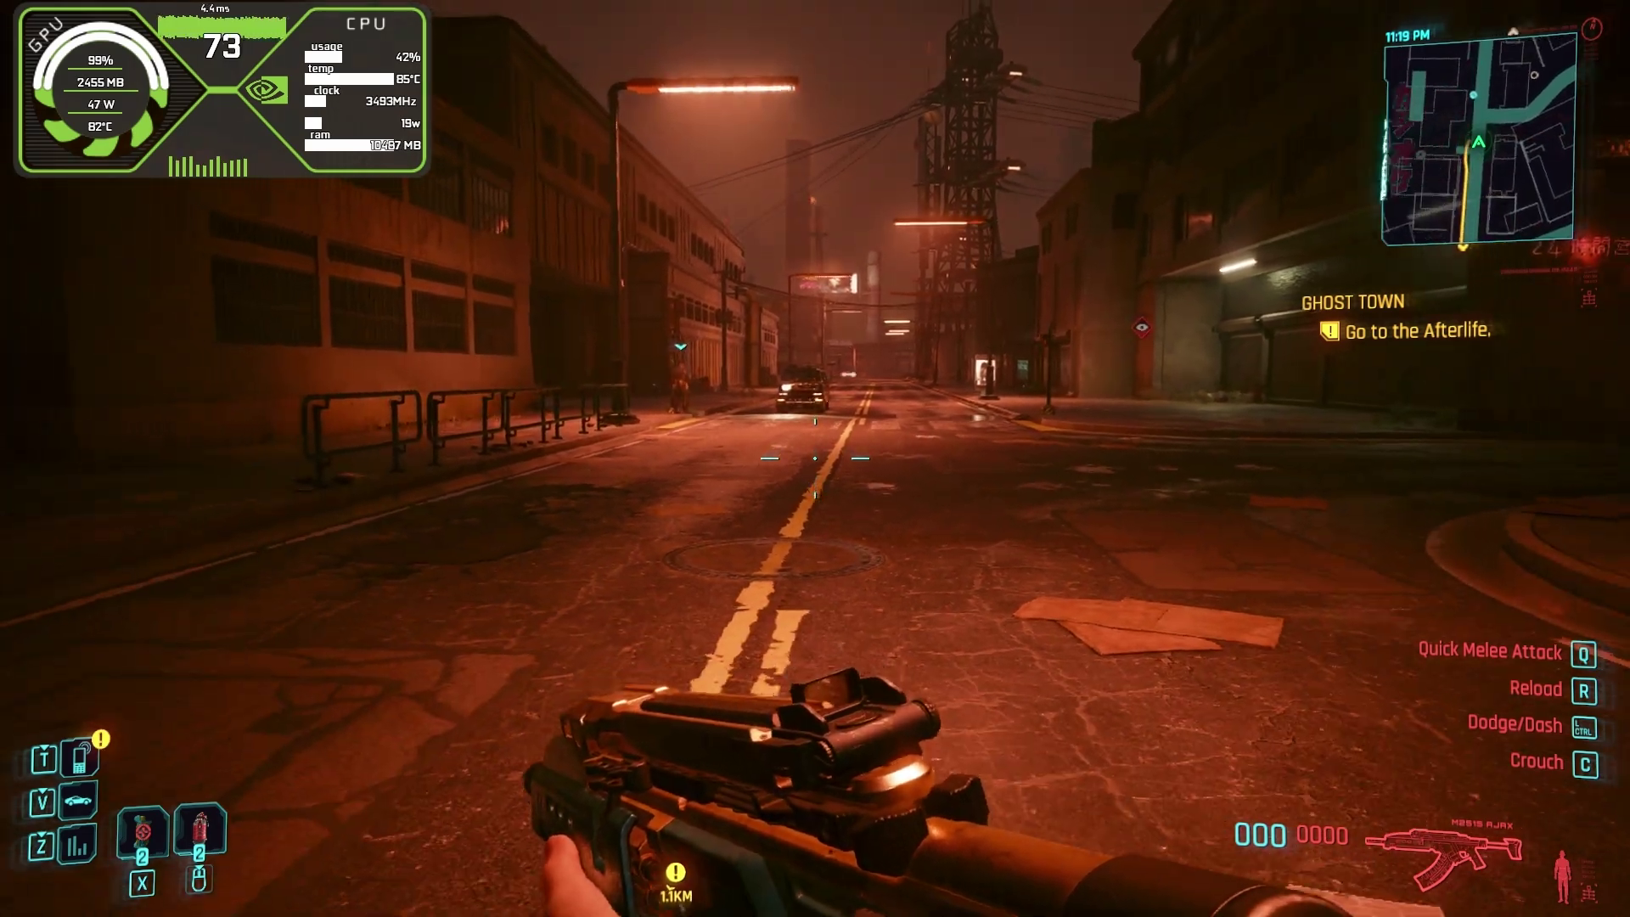
{"action": "key", "text": "w"}
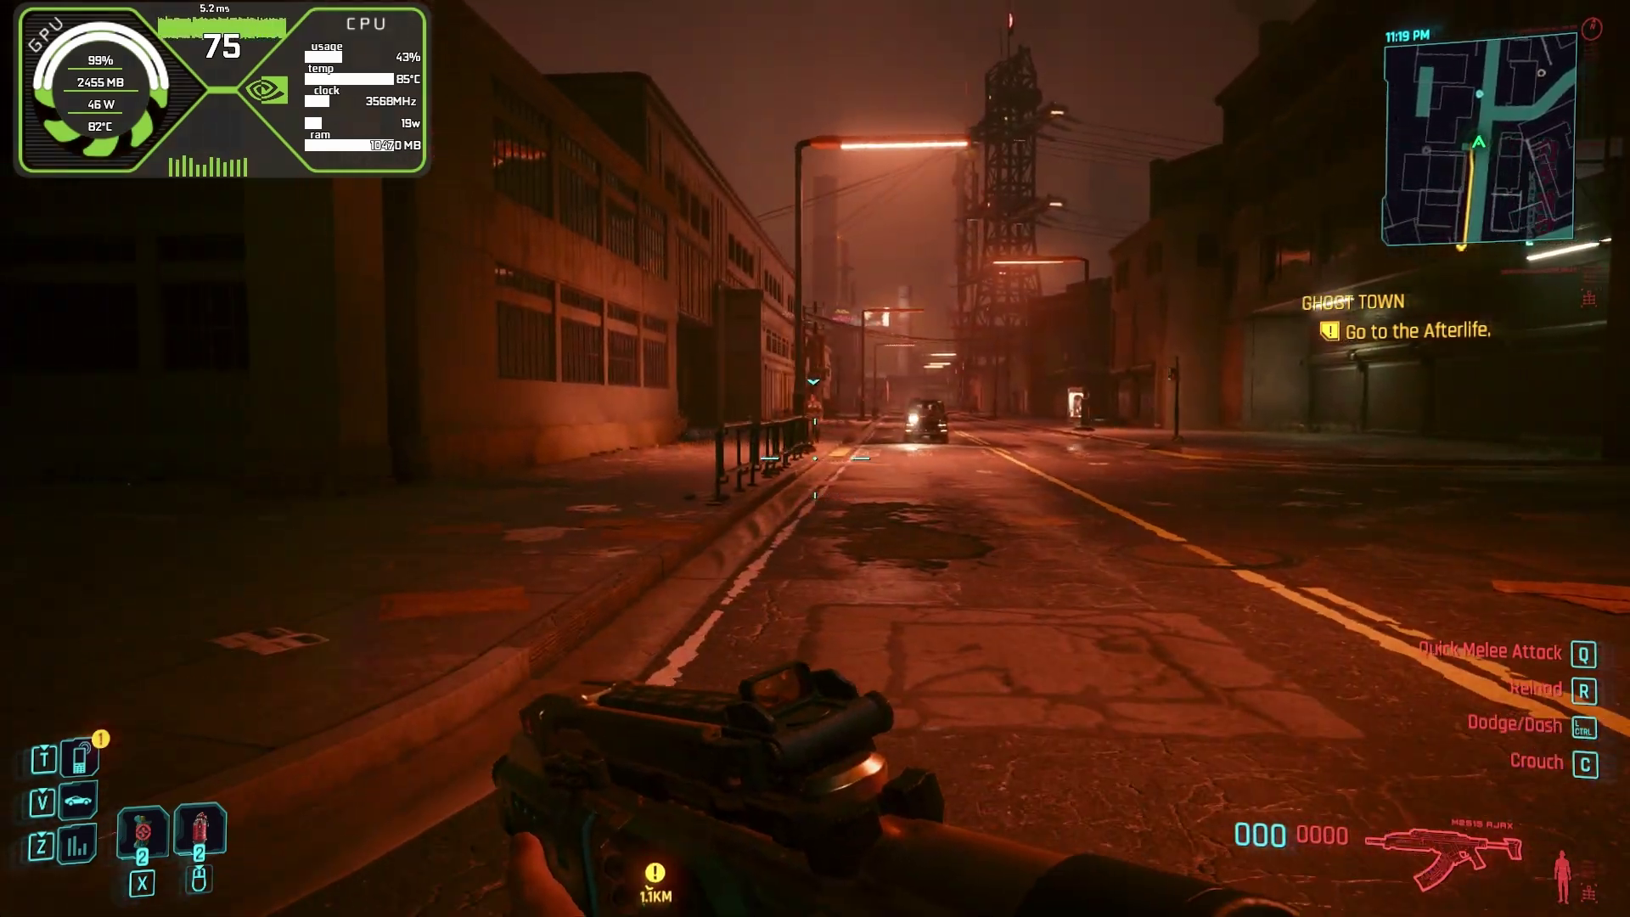
{"action": "key", "text": "w"}
{"action": "key", "text": "w"}
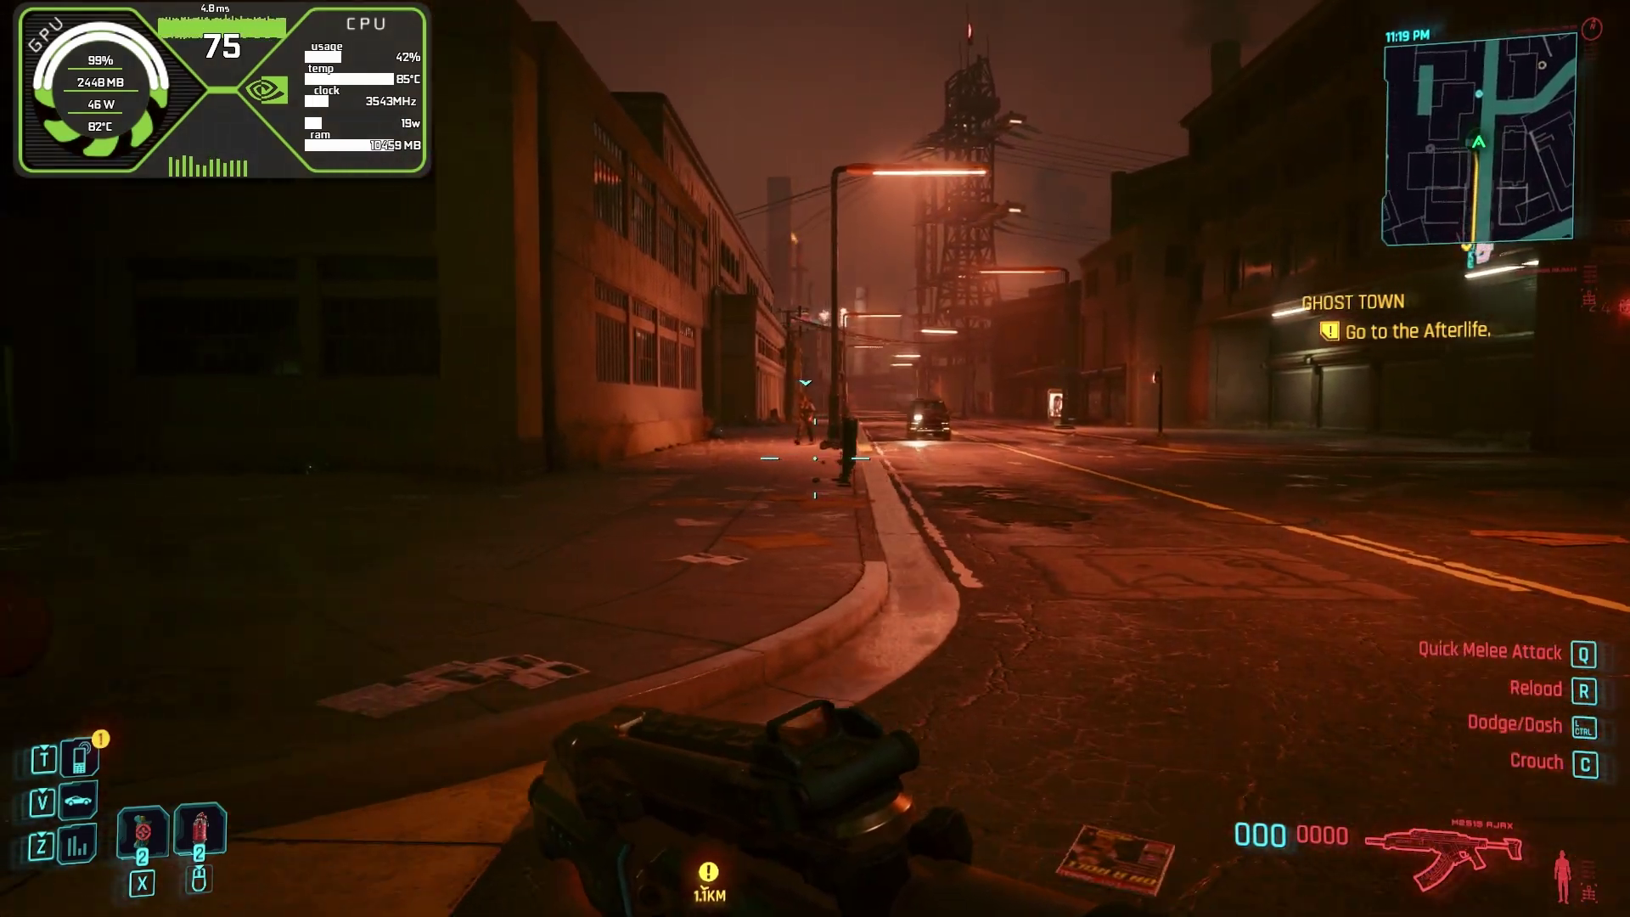